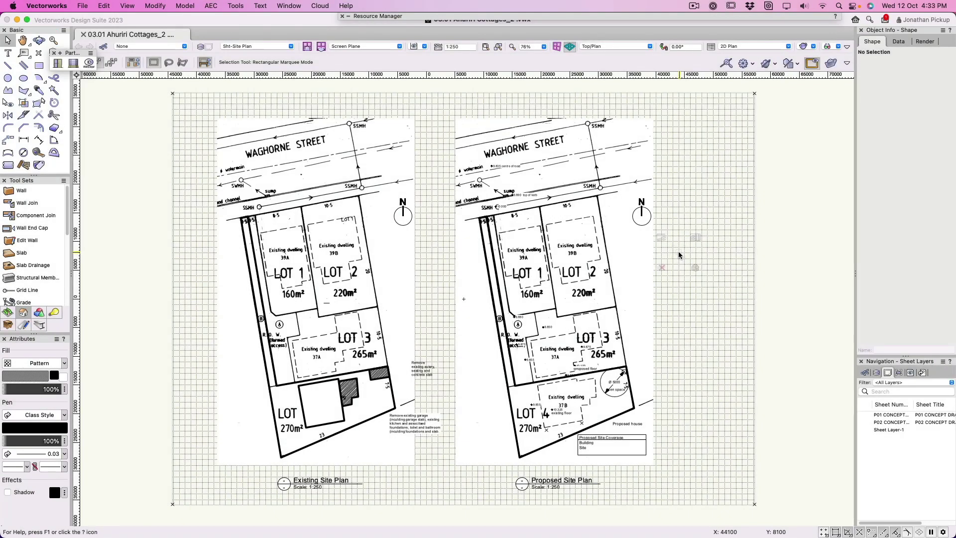
Delete the Existing and Proposed Site Plan titles, then select the existing garage's hatched polygons
click(354, 305)
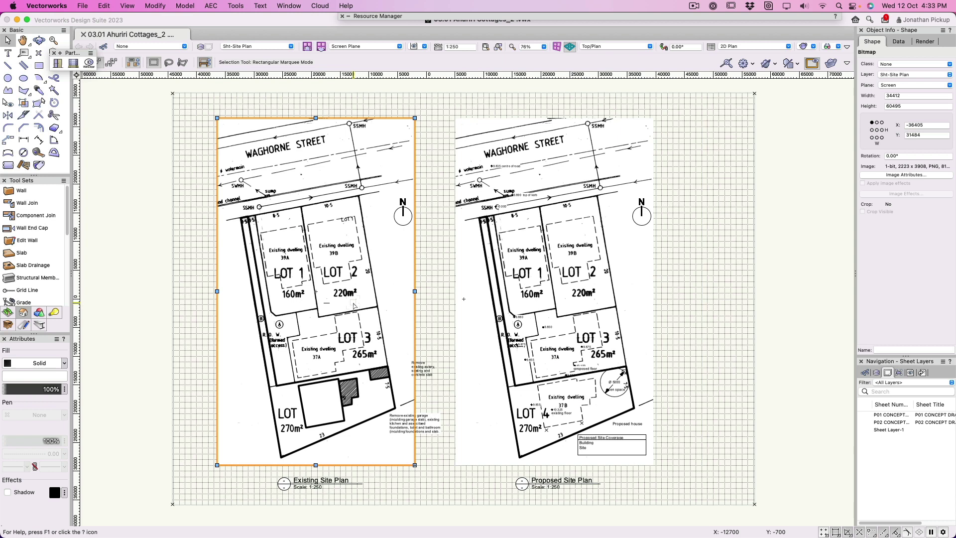
click(319, 481)
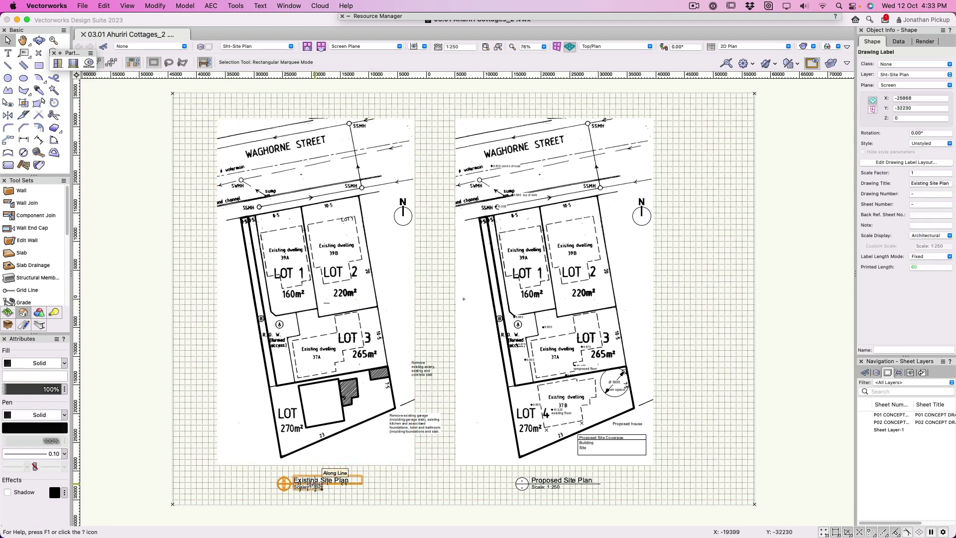
key(Delete)
click(537, 484)
key(Delete)
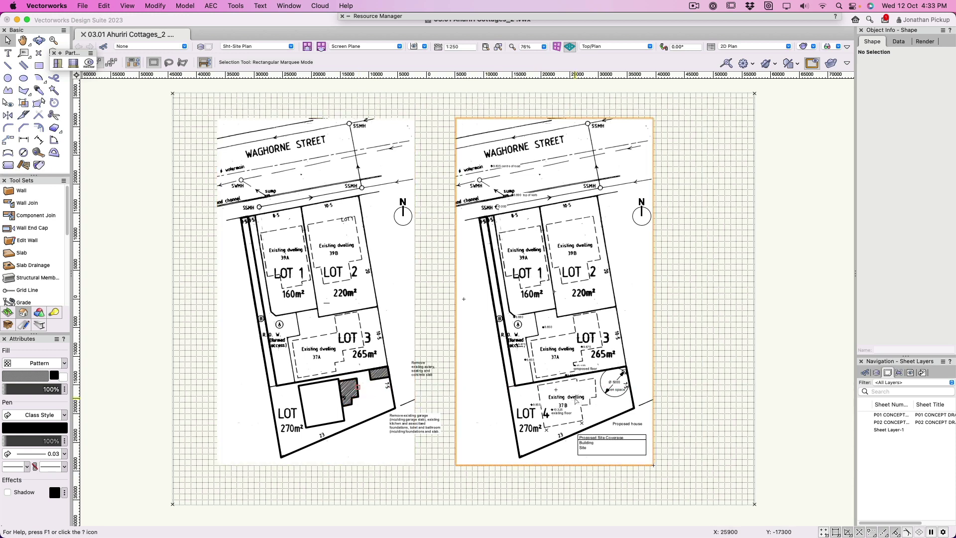
click(351, 395)
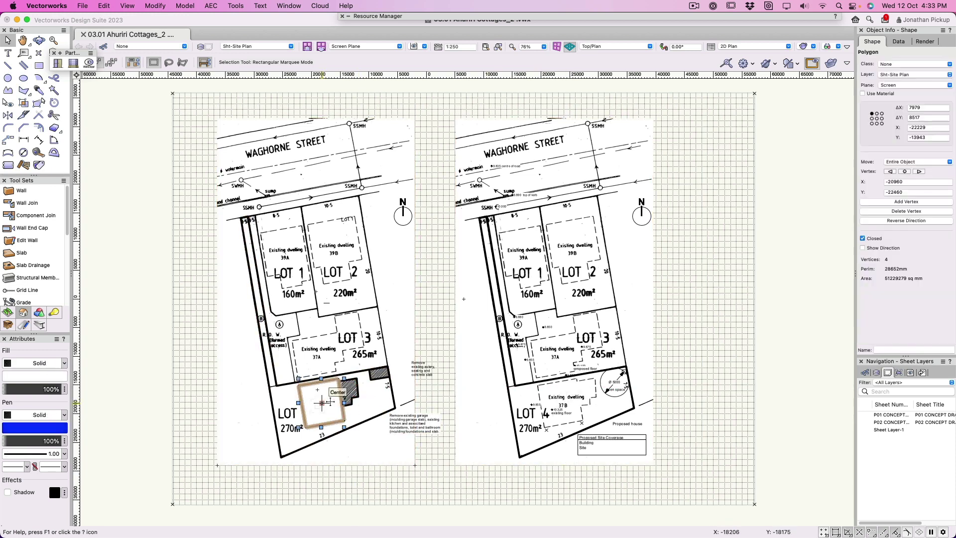
click(370, 378)
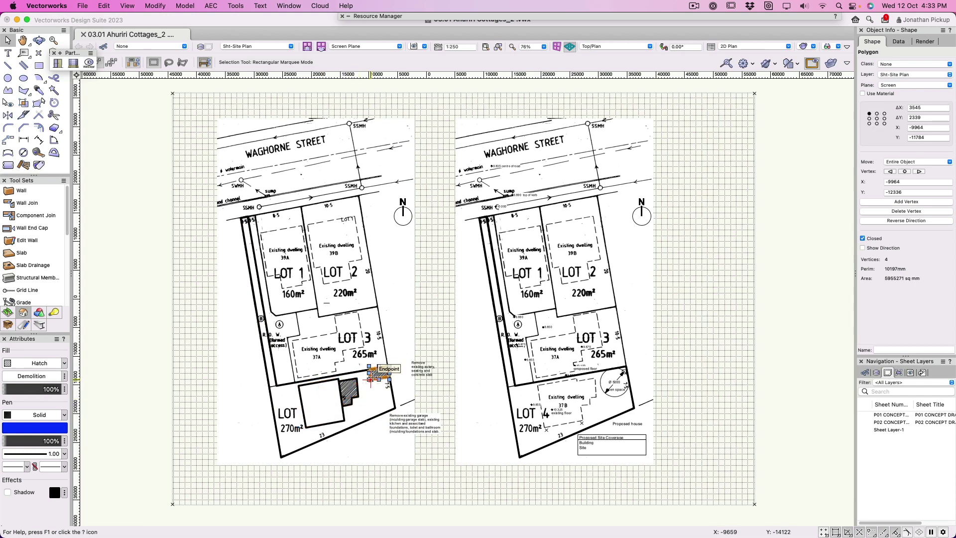
Select the site outline and activate the Property Line tool from the Site Planning tool set
click(506, 372)
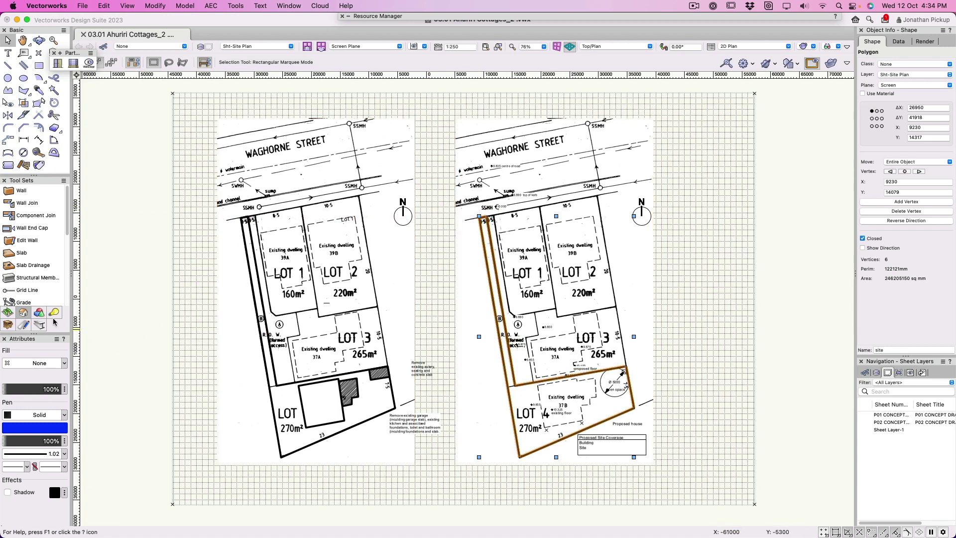
click(11, 314)
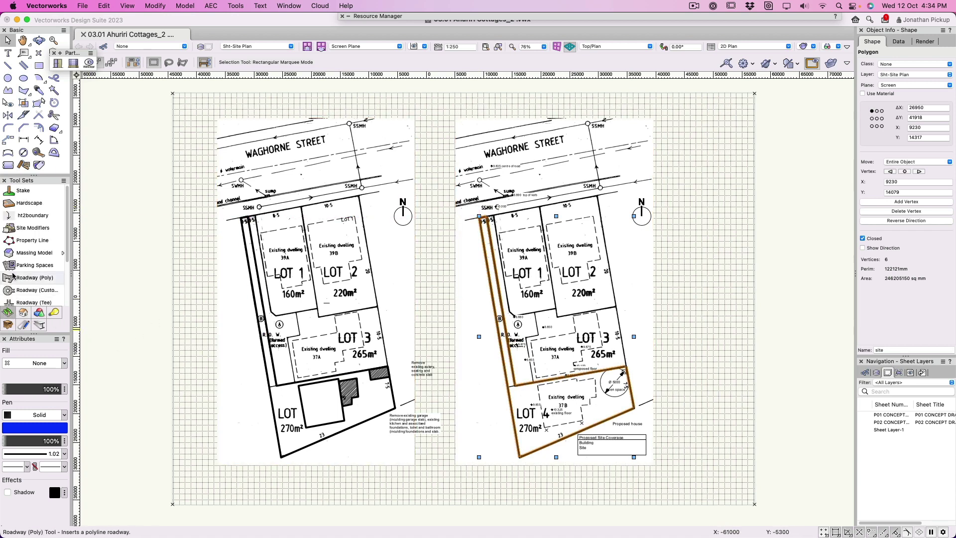
click(23, 241)
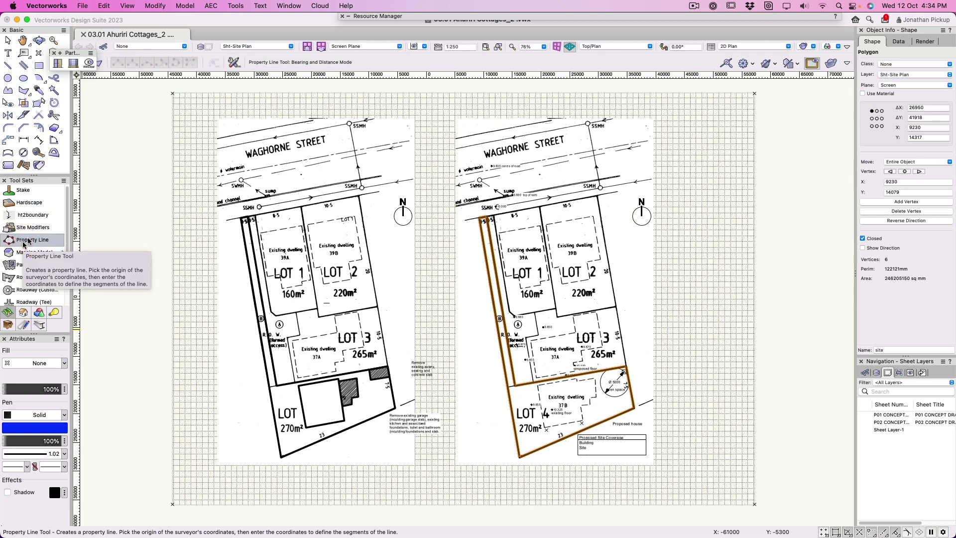
click(480, 218)
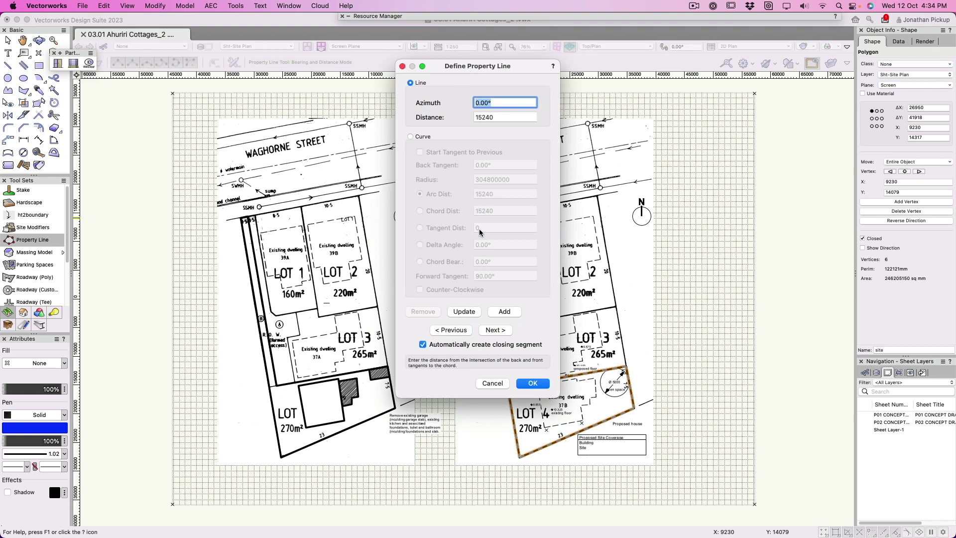
key(Return)
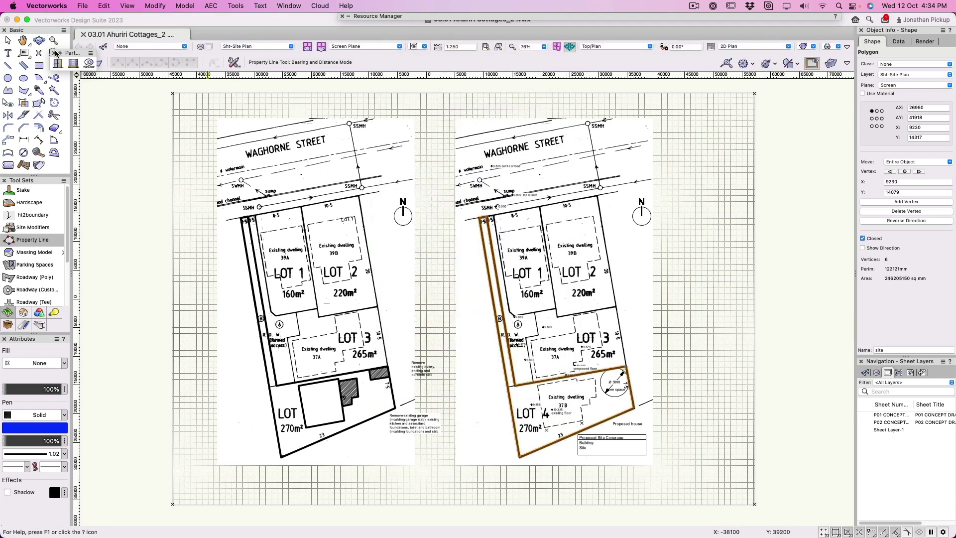
Enable Simple Dialog on Bearing and Distance Mode in Property Line preferences, then cancel Create Property Line
click(230, 63)
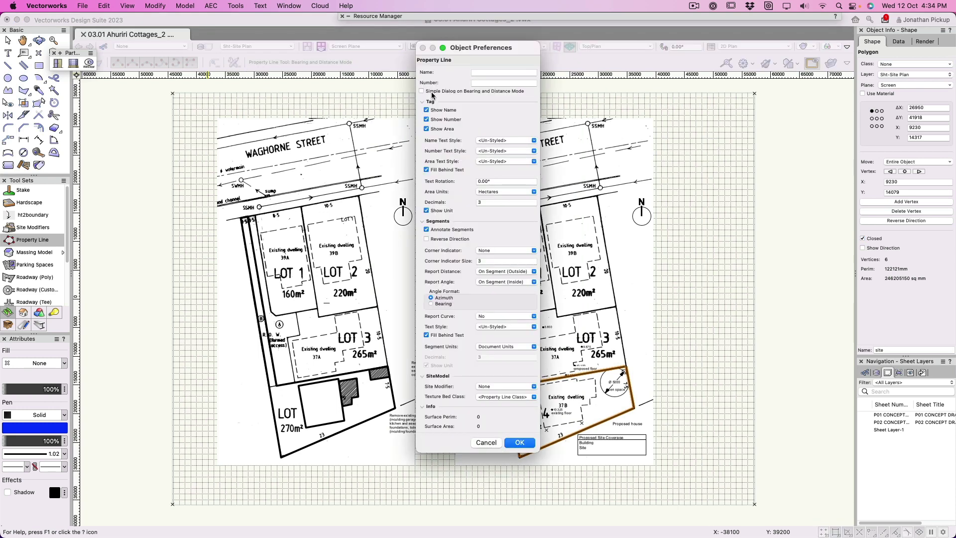
click(518, 442)
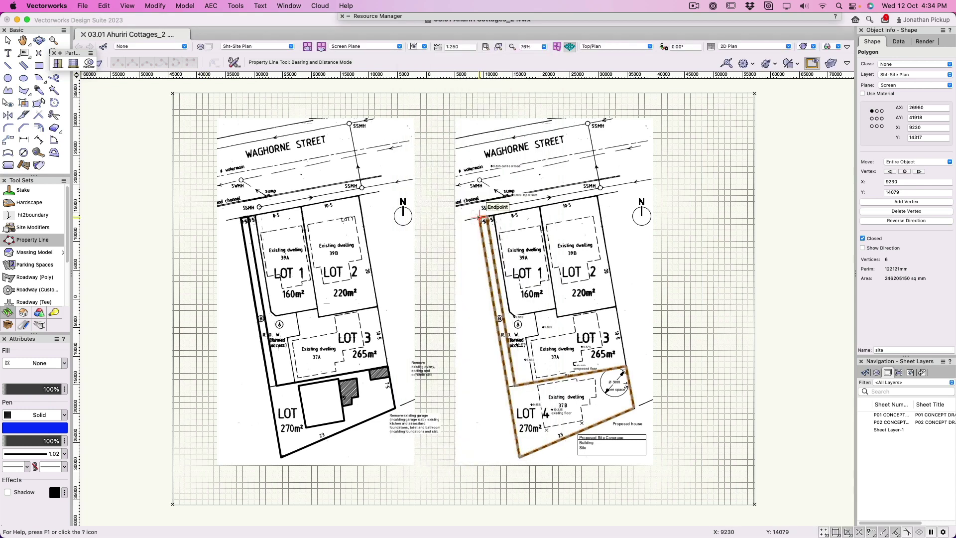
click(481, 218)
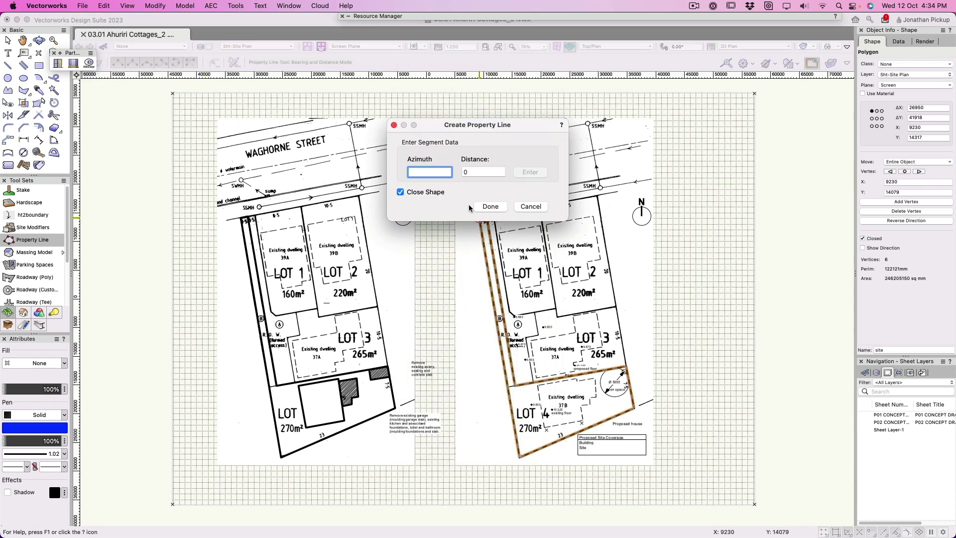
click(529, 209)
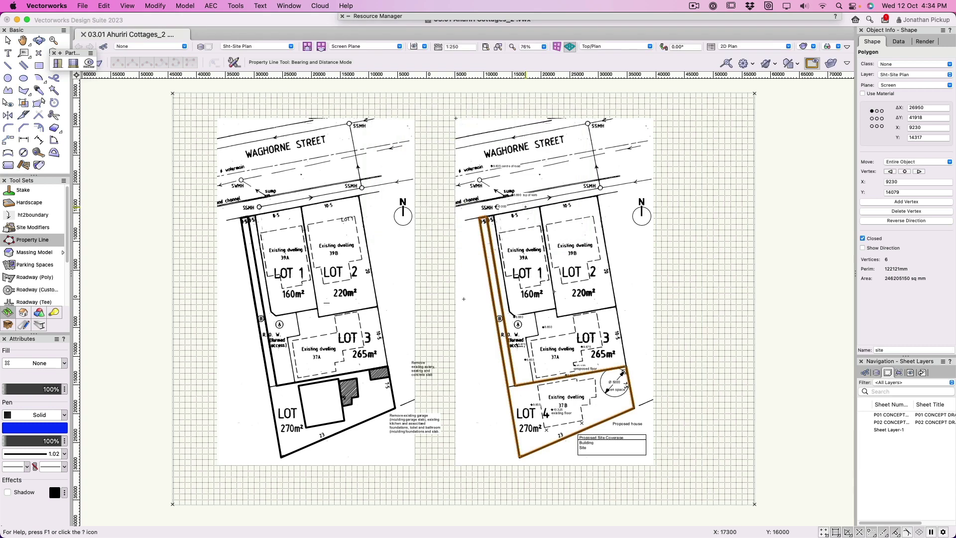
Use AEC > Create Objects from Shapes to make the site outline a Property Line, deleting source shapes
click(212, 7)
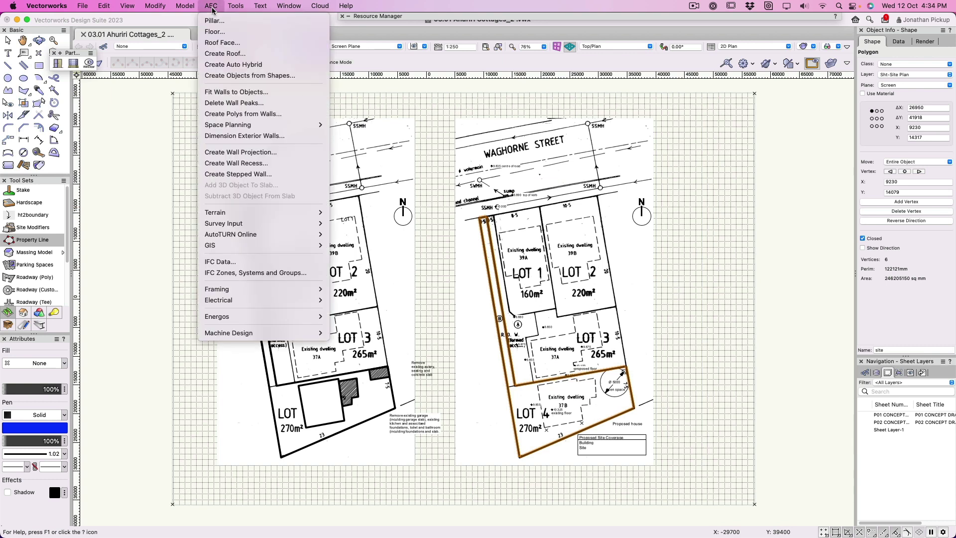
click(212, 76)
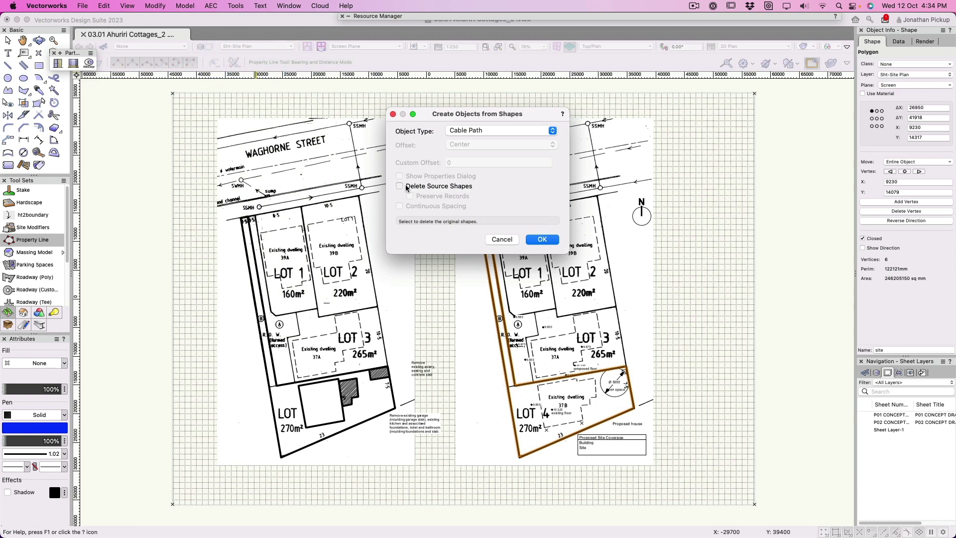
click(402, 187)
click(475, 131)
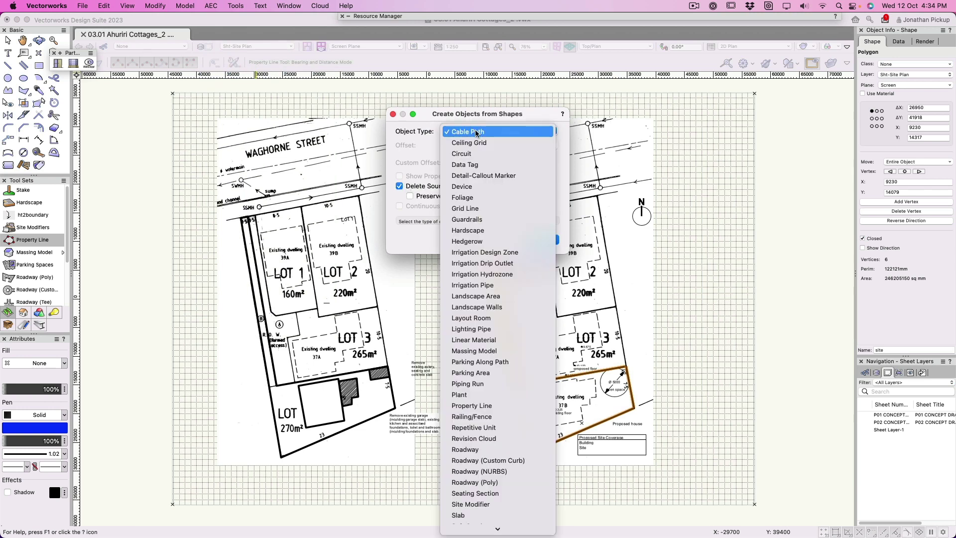
key(p)
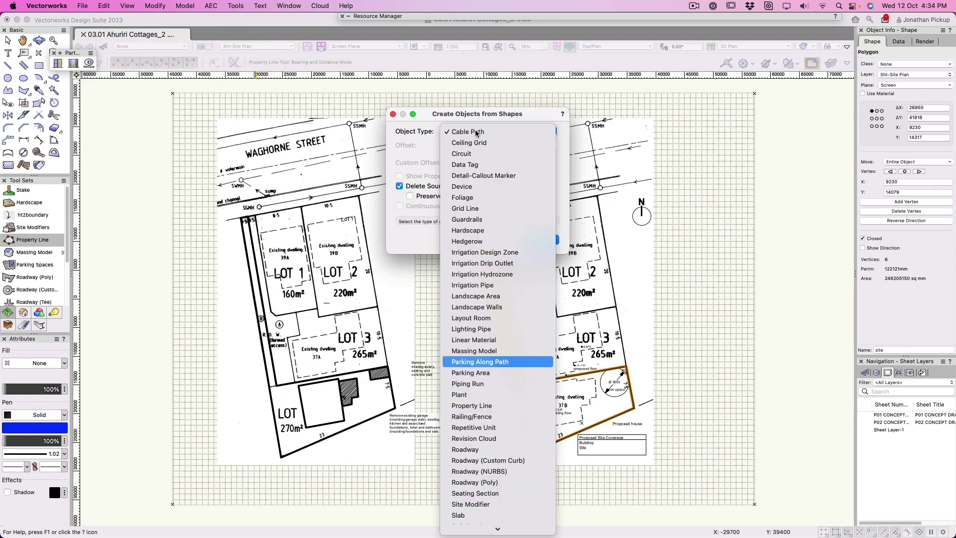
key(Down)
key(Down)
key(Down)
key(Down)
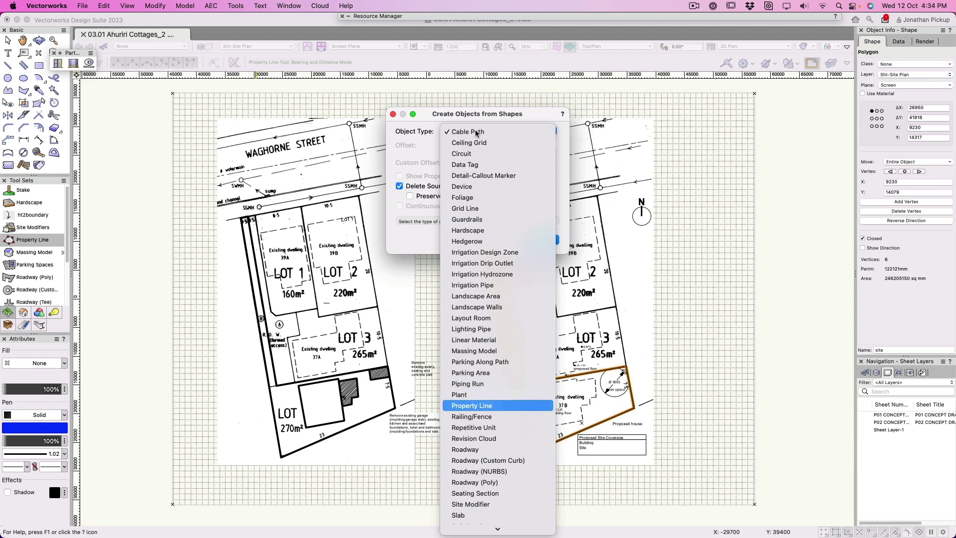
key(Return)
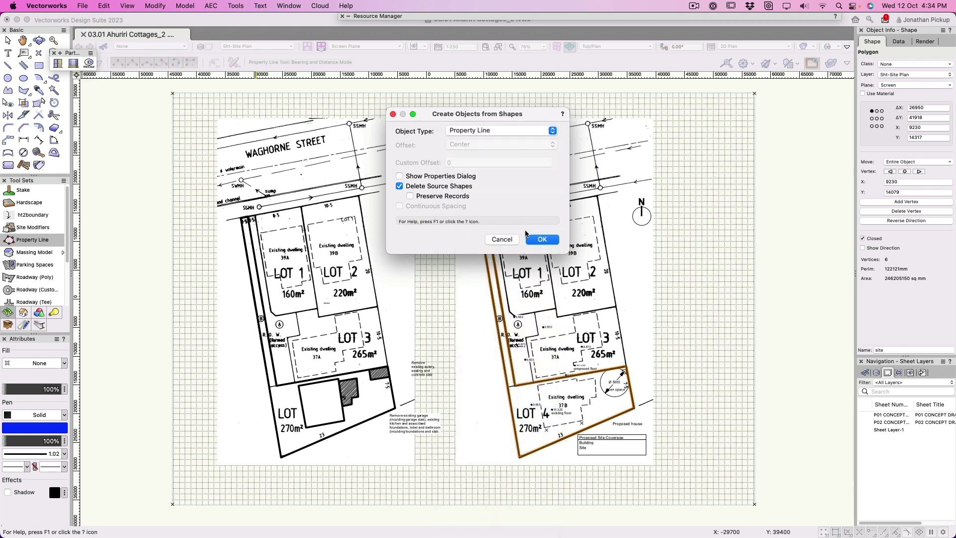
click(542, 240)
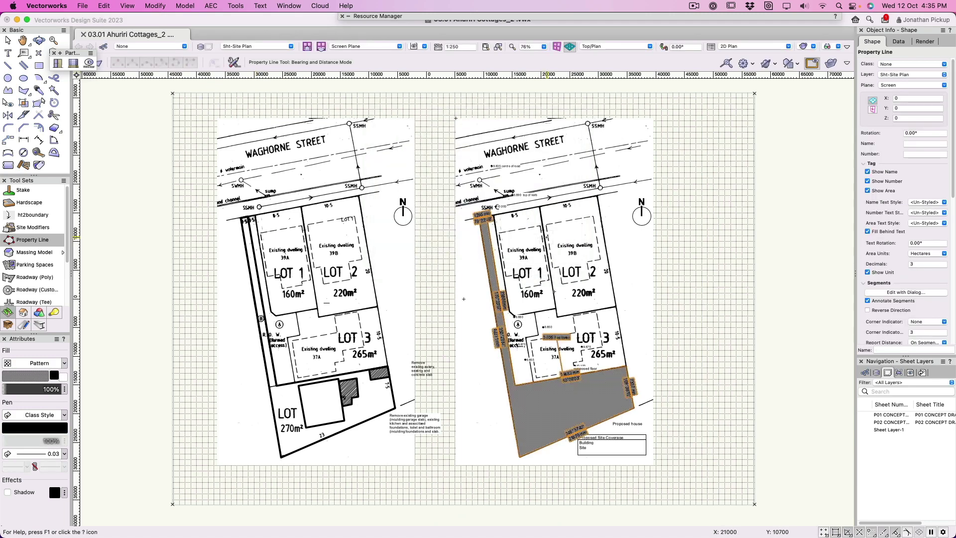
Assign the property line to the Site-Boundary class
click(886, 65)
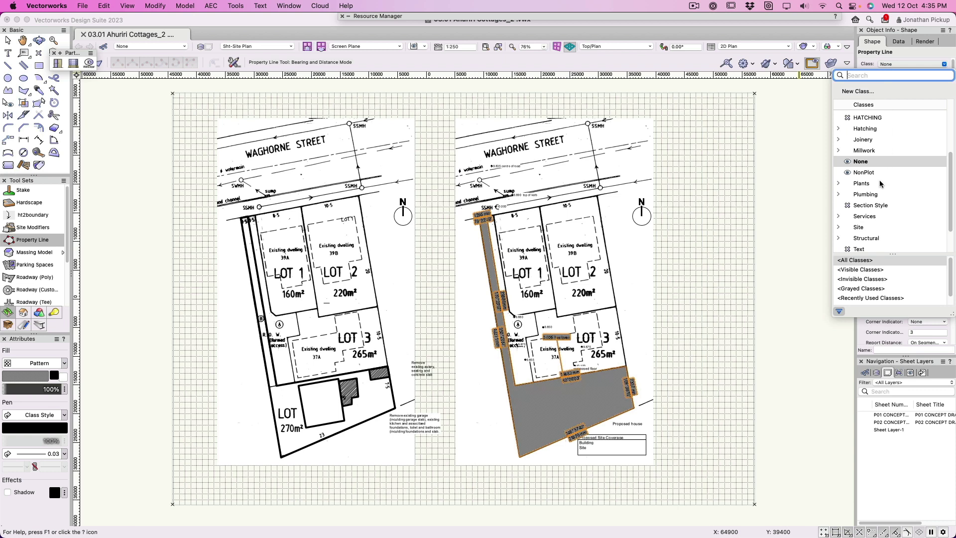
scroll(882, 185, down, 1)
click(839, 226)
scroll(873, 232, down, 1)
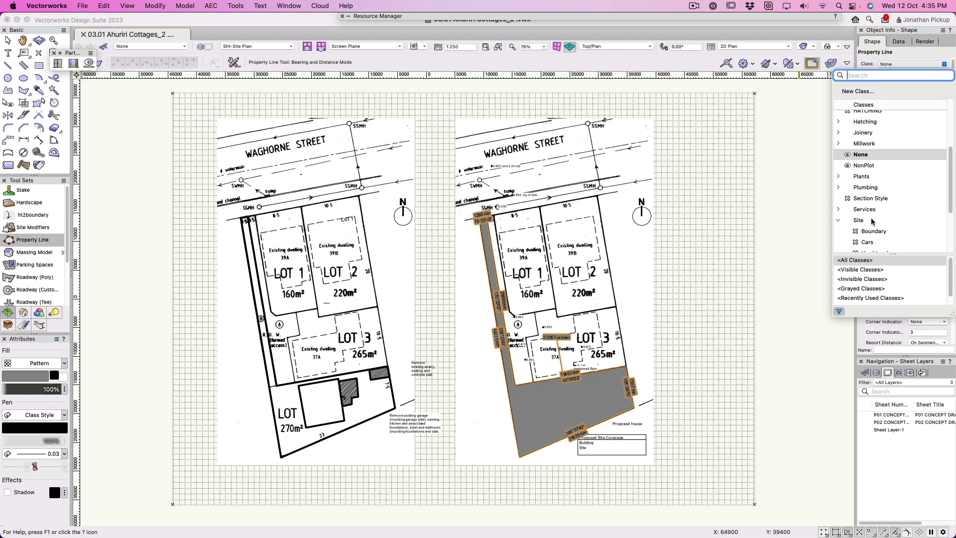
click(872, 232)
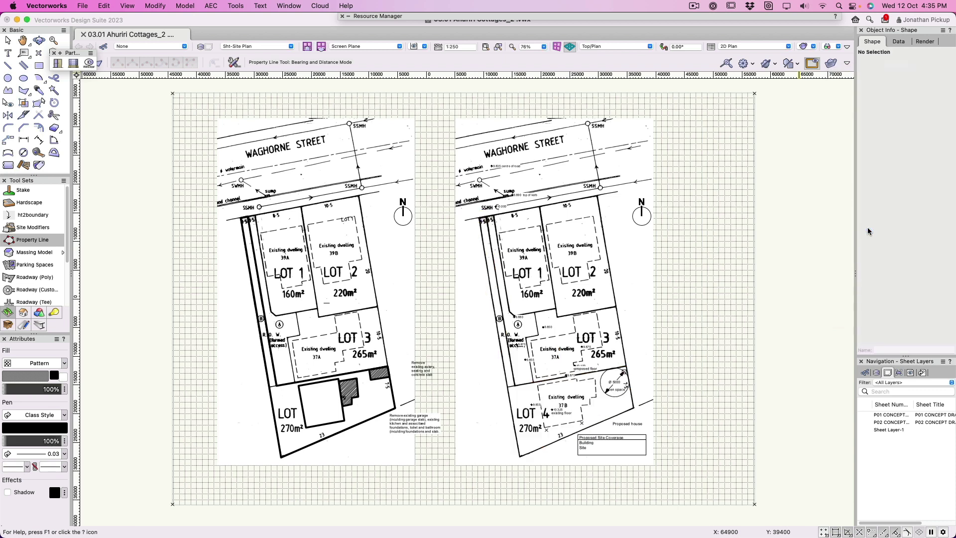
Filter the Navigation class list with 'si' and turn on Site-Boundary visibility
click(865, 373)
scroll(881, 448, down, 5)
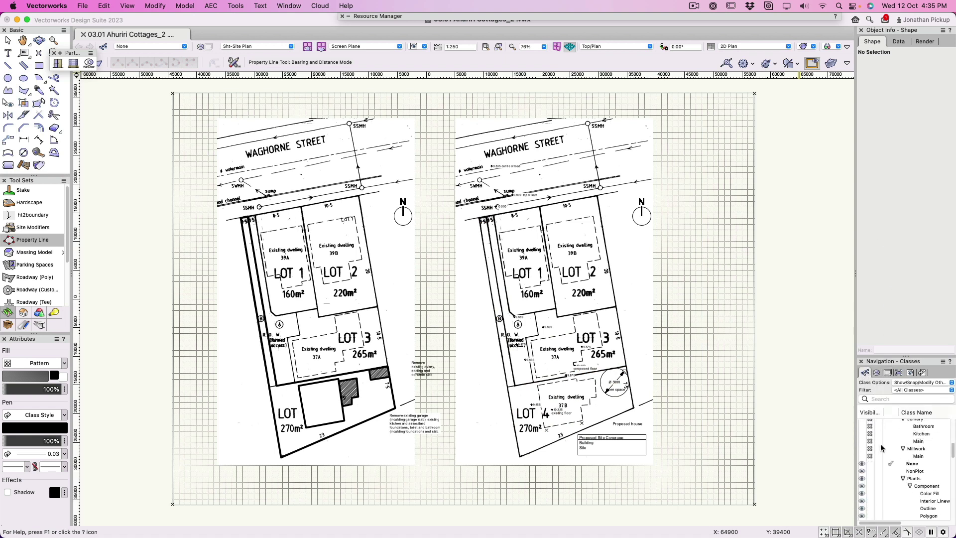
scroll(881, 448, down, 3)
drag(911, 357, 911, 273)
scroll(900, 376, down, 2)
scroll(900, 377, down, 4)
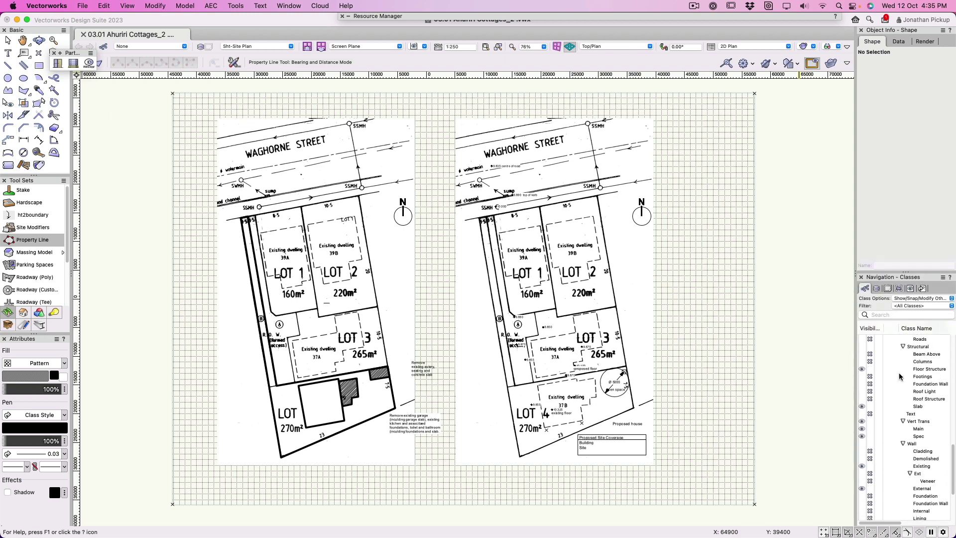
scroll(899, 377, up, 4)
scroll(900, 377, up, 3)
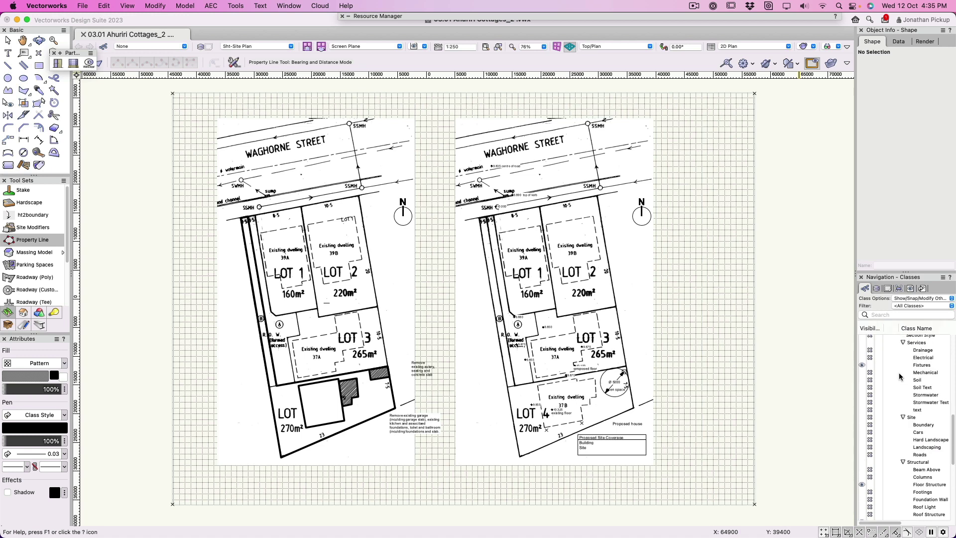
scroll(923, 380, up, 4)
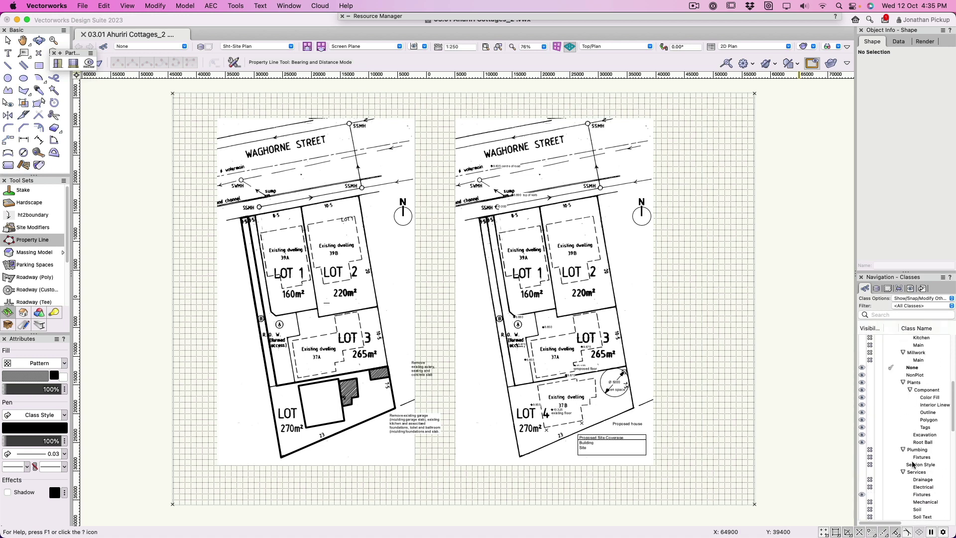
scroll(914, 465, down, 1)
click(886, 314)
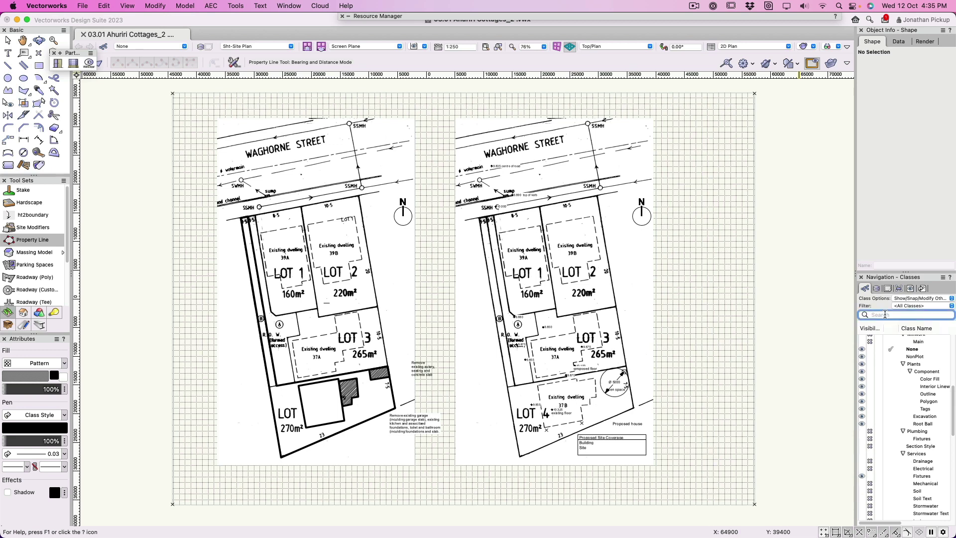
text(site)
key(Return)
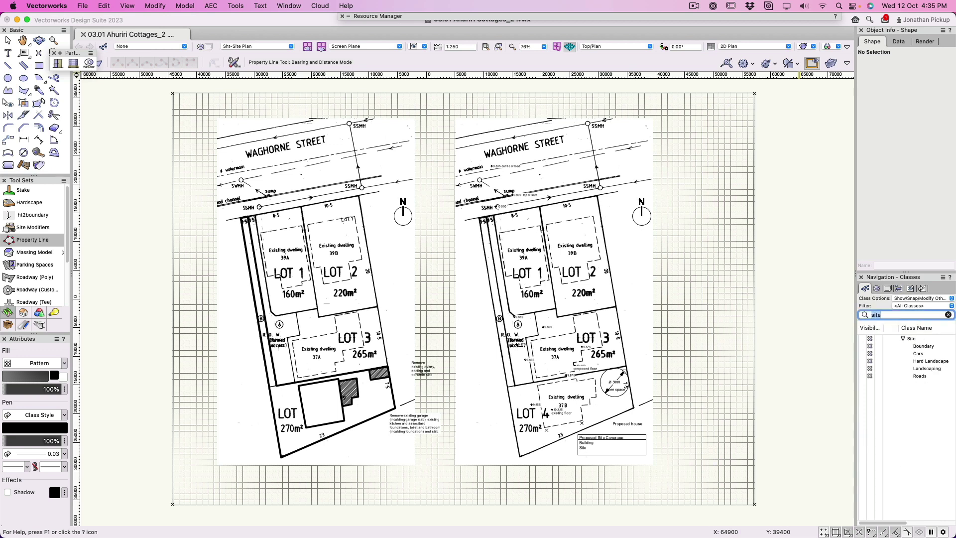
click(862, 346)
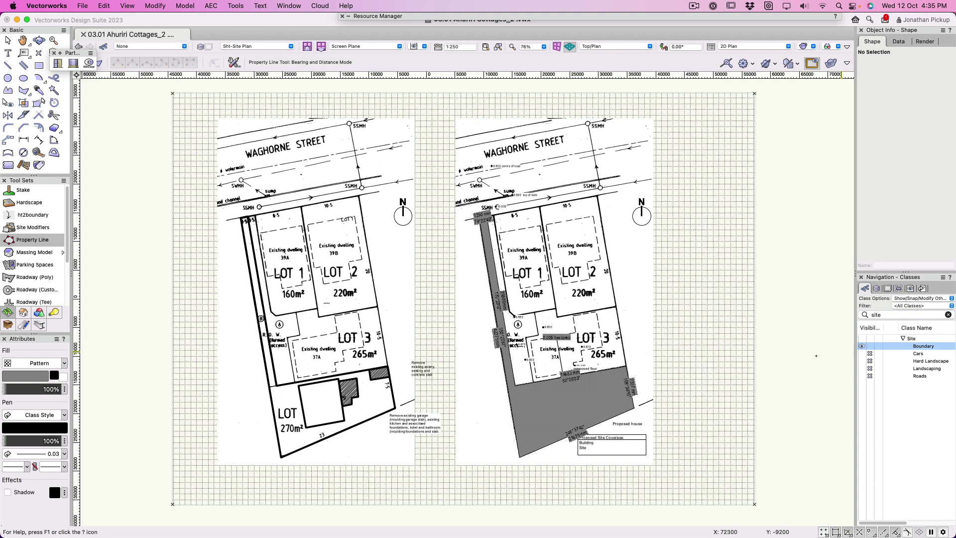
Select the property line, undo an accidental move, and apply Make All Attributes By Class
key(x)
click(581, 396)
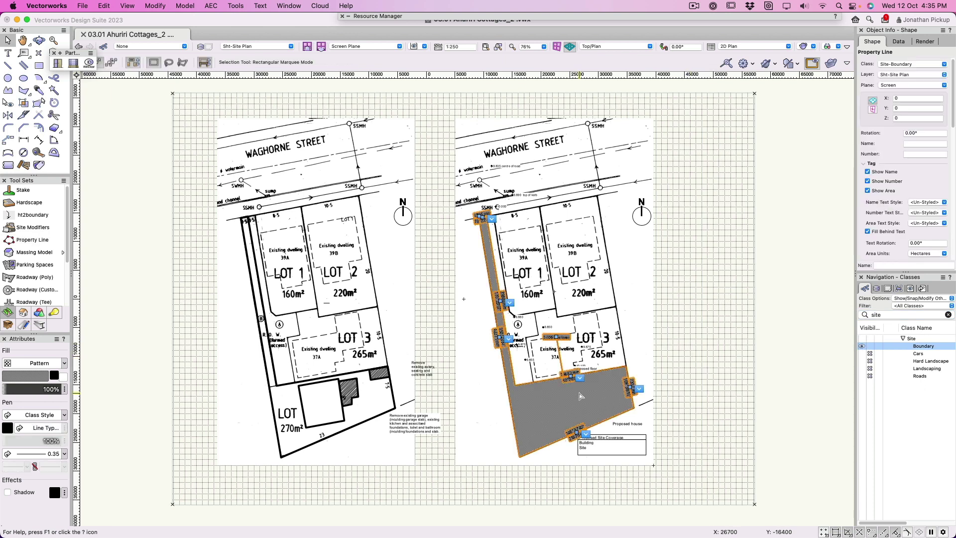
drag(582, 396, 719, 304)
key(super+z)
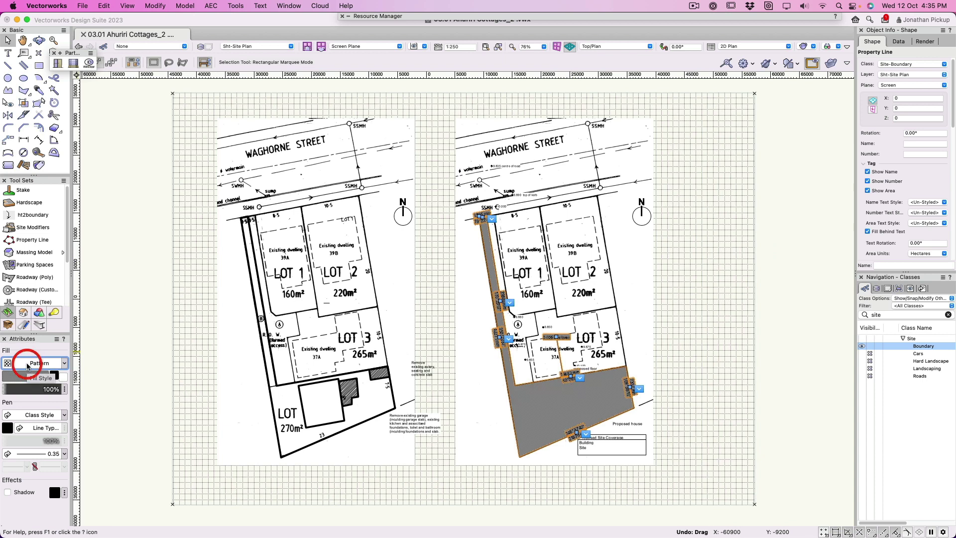
click(57, 339)
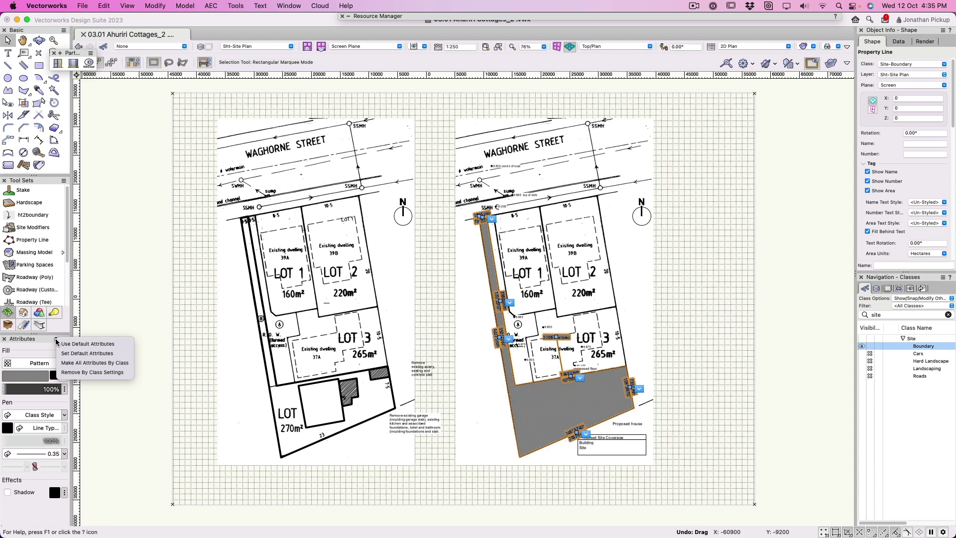
click(71, 363)
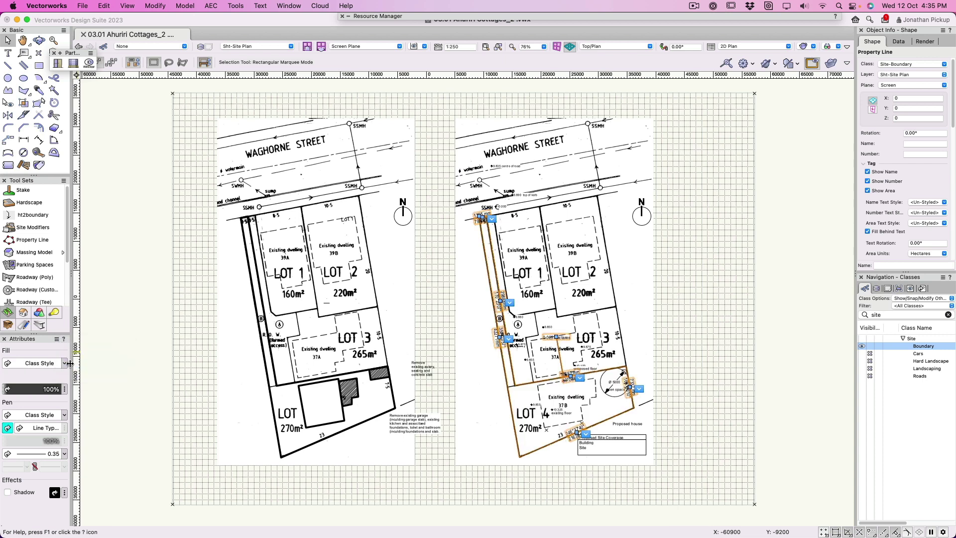
Hide both left-edge segment labels and slide the 13652 mm boundary label toward the corner
scroll(647, 415, up, 3)
scroll(568, 369, up, 1)
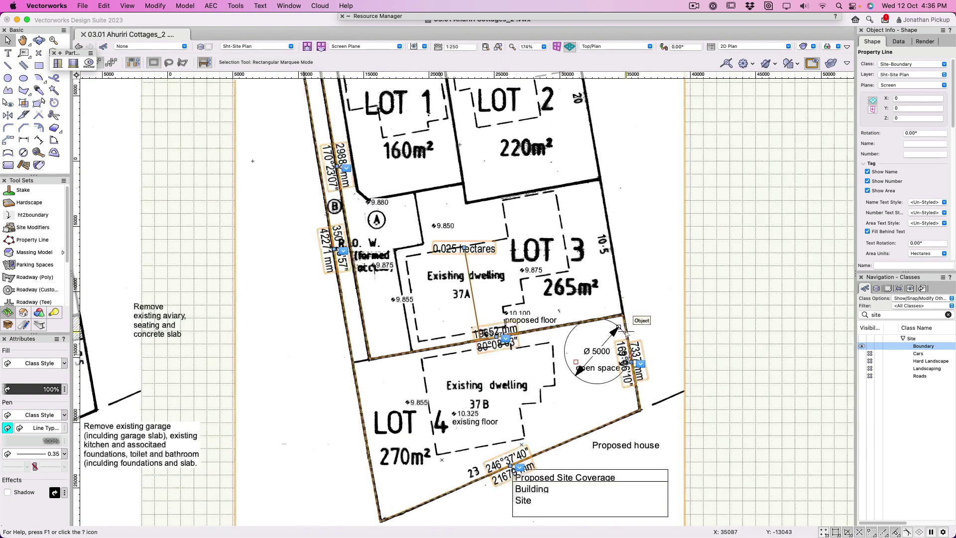
drag(640, 326, 640, 309)
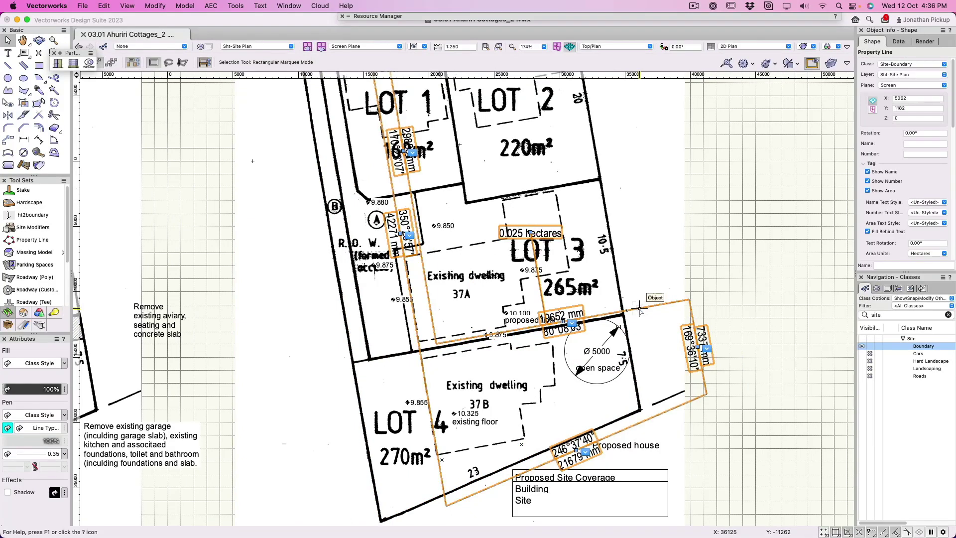
key(super+z)
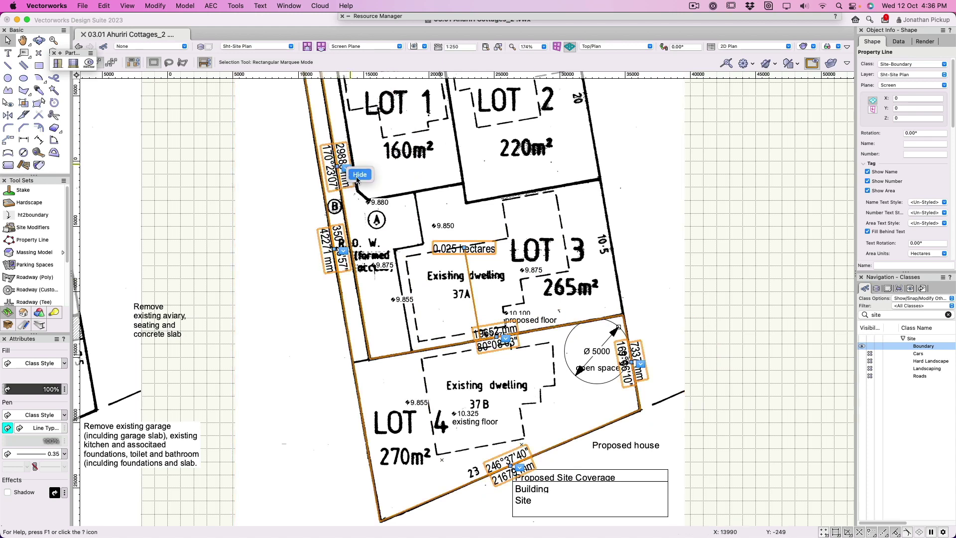
click(360, 176)
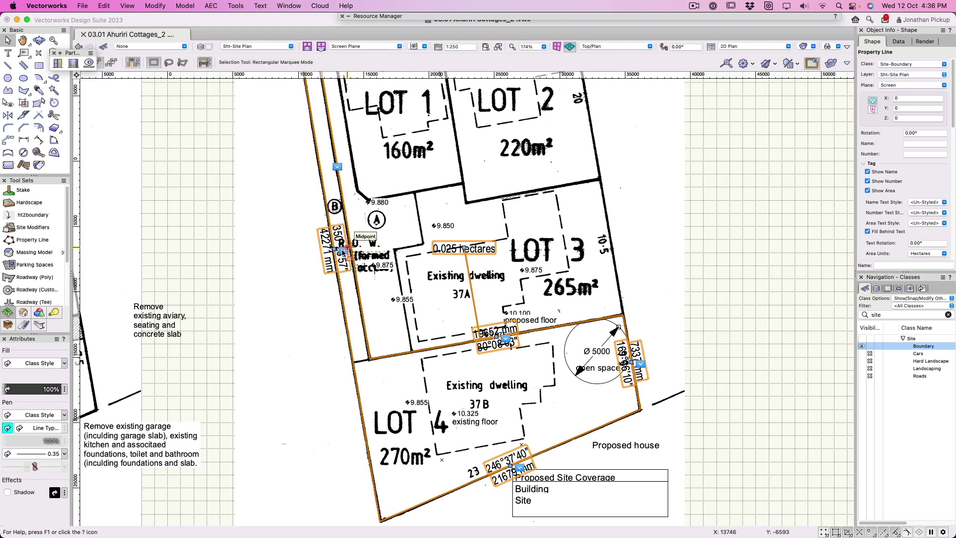
click(355, 255)
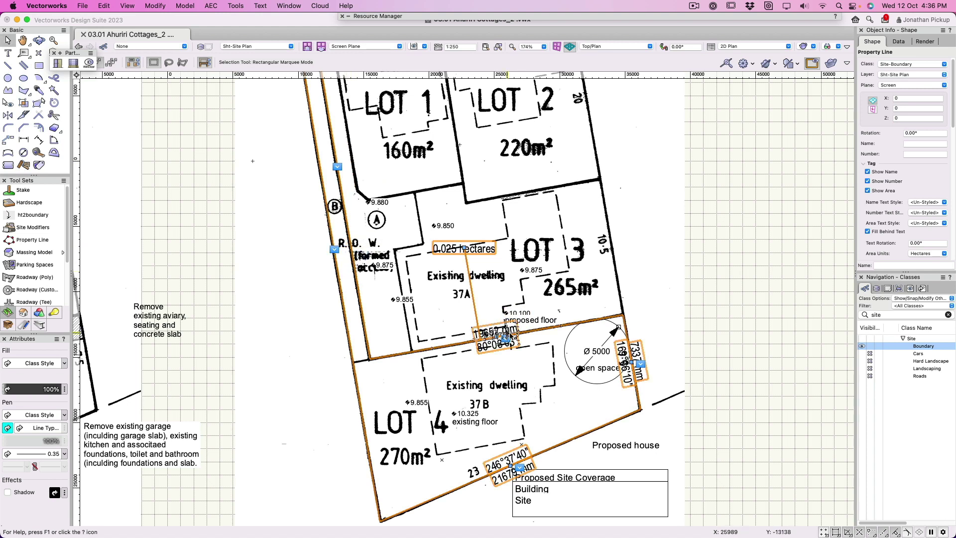
drag(496, 337, 561, 323)
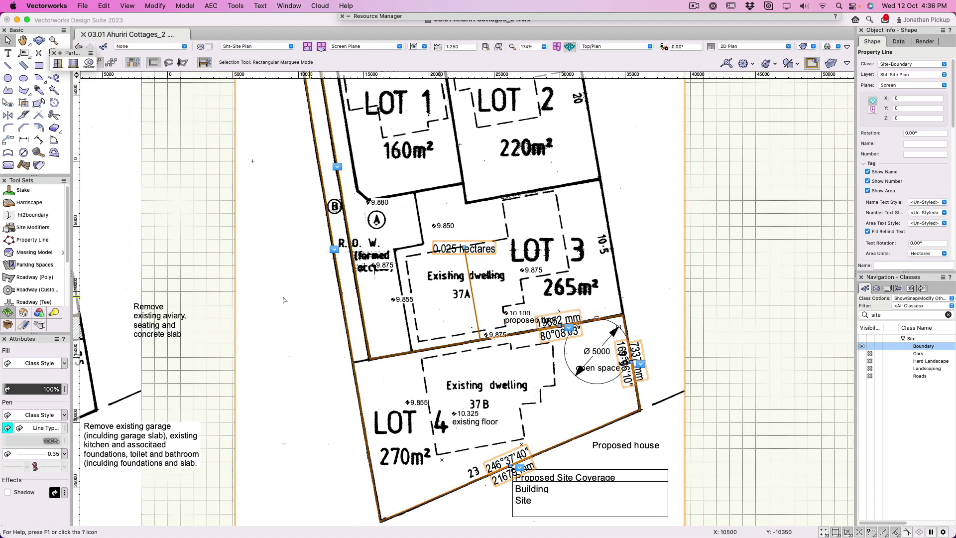
Change the property line's fill from Solid to None in the Attributes palette
scroll(581, 330, down, 2)
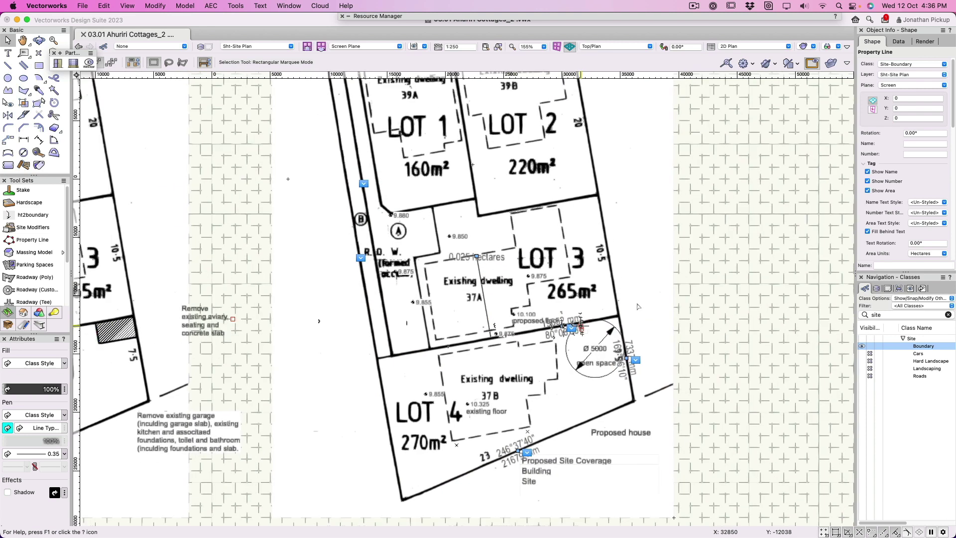
scroll(896, 192, down, 2)
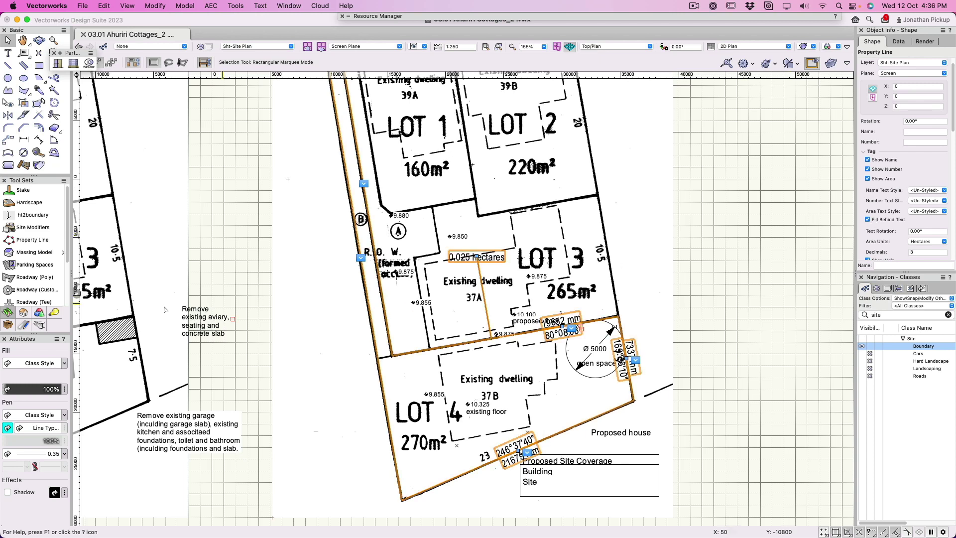
click(30, 367)
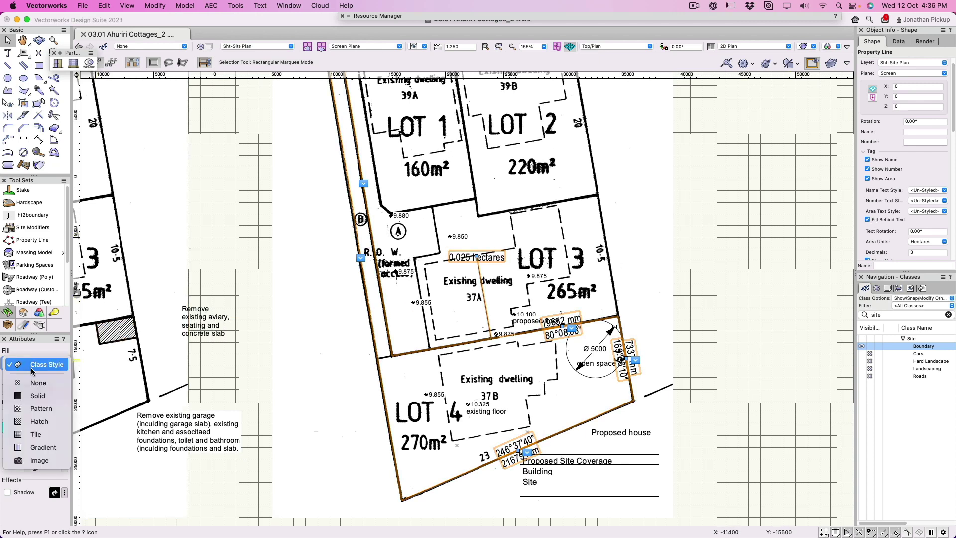
click(36, 399)
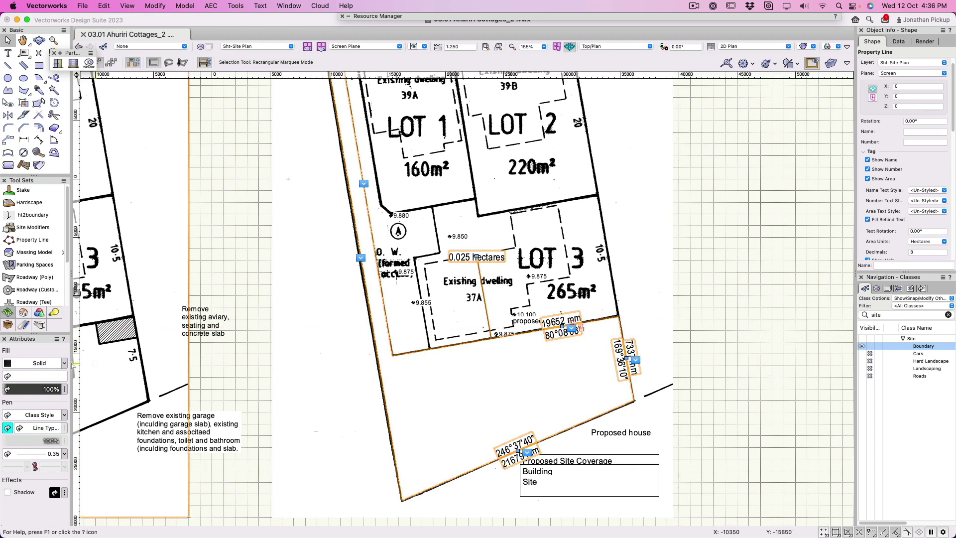
click(60, 363)
click(62, 352)
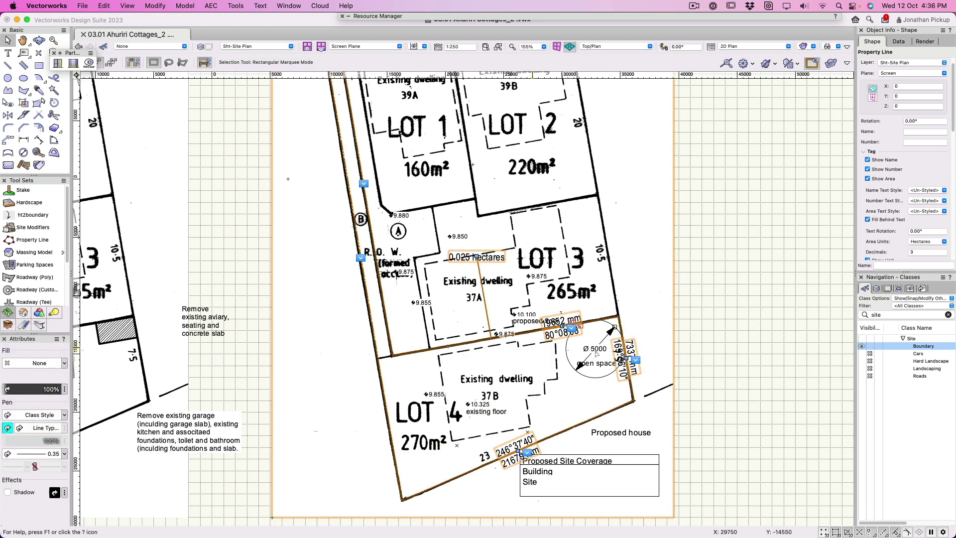
click(541, 330)
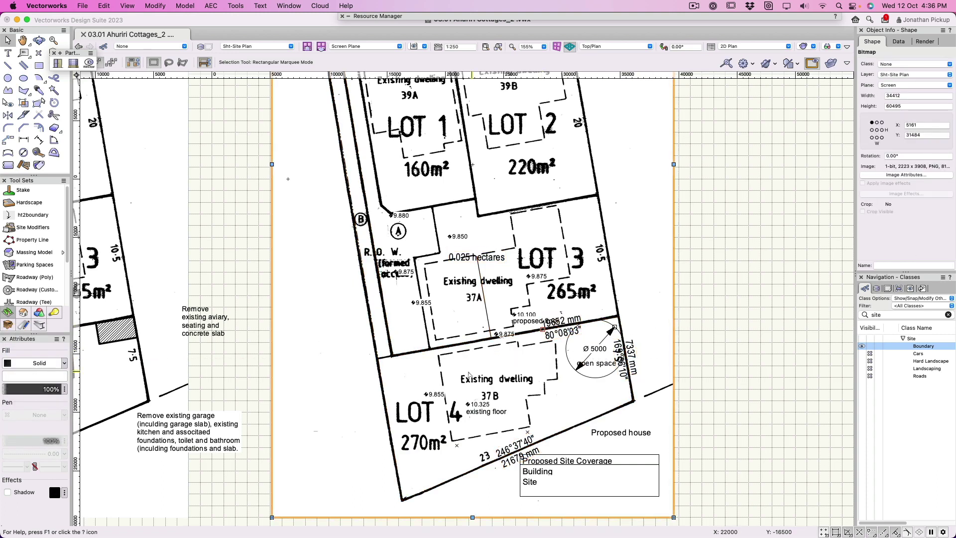
scroll(382, 243, down, 2)
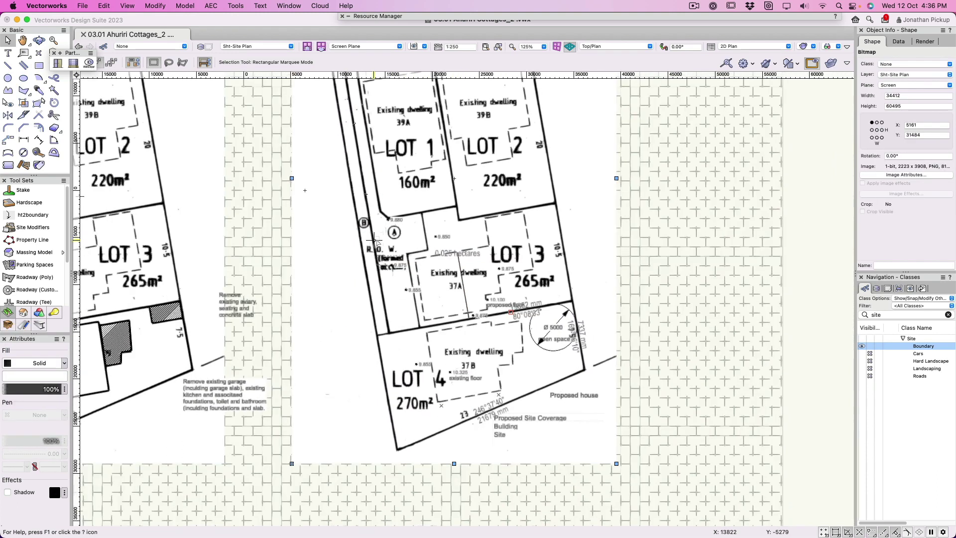
scroll(424, 250, up, 5)
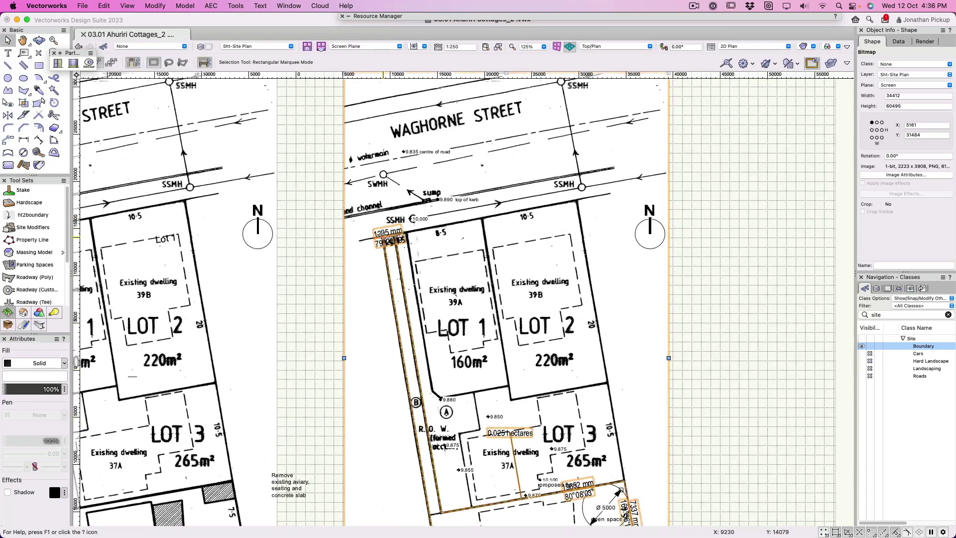
Move the 19652 mm bearing label near the corner and slide the bottom edge's label along the line
click(395, 240)
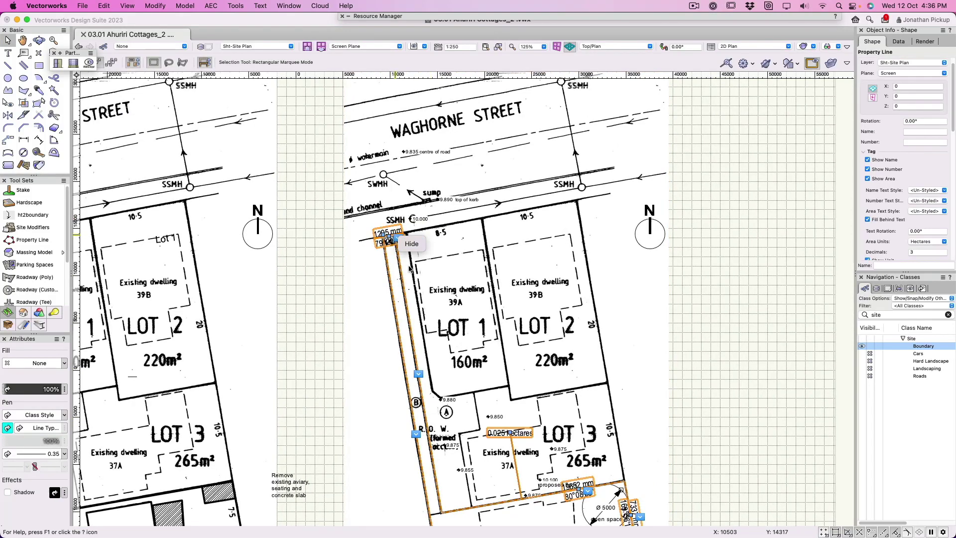
scroll(489, 349, down, 10)
scroll(488, 348, right, 4)
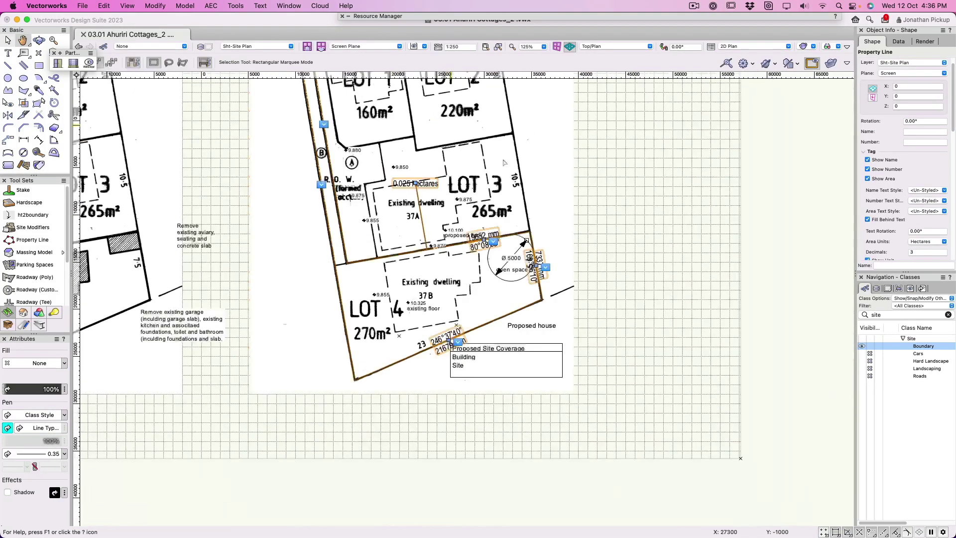
mouse_move(494, 239)
mouse_down()
mouse_move(522, 236)
mouse_move(542, 283)
mouse_up()
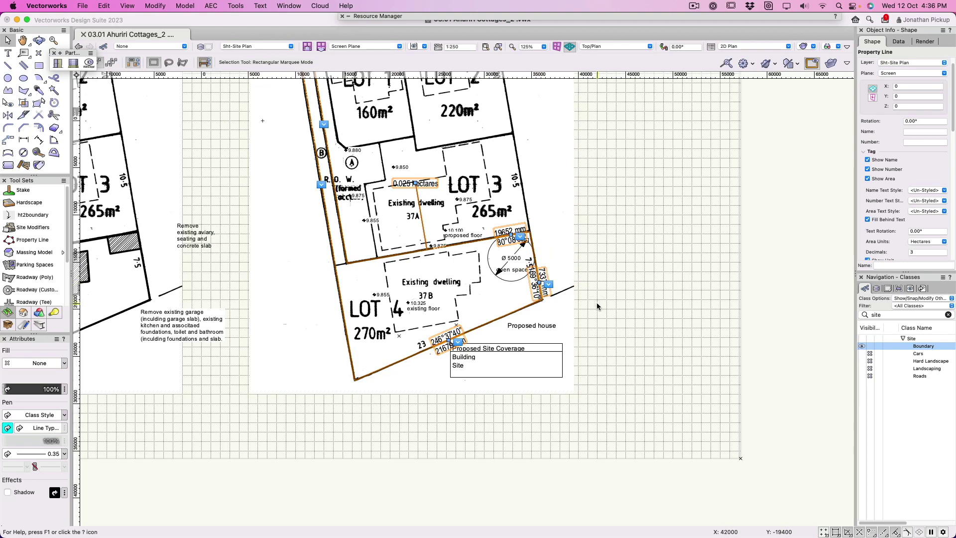
drag(450, 340, 573, 318)
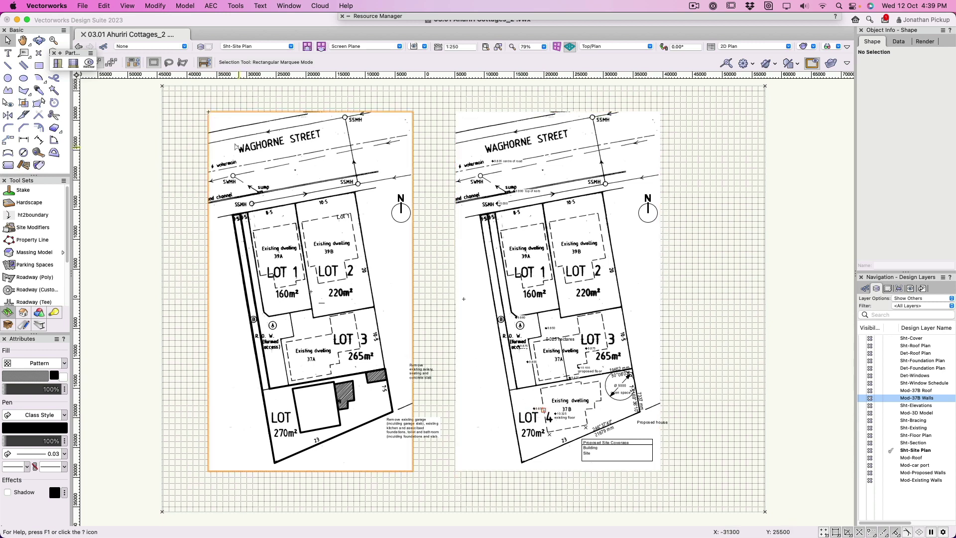
Start a new viewport via View > Create Viewport, keeping it on the Sht-Site Plan layer
click(127, 7)
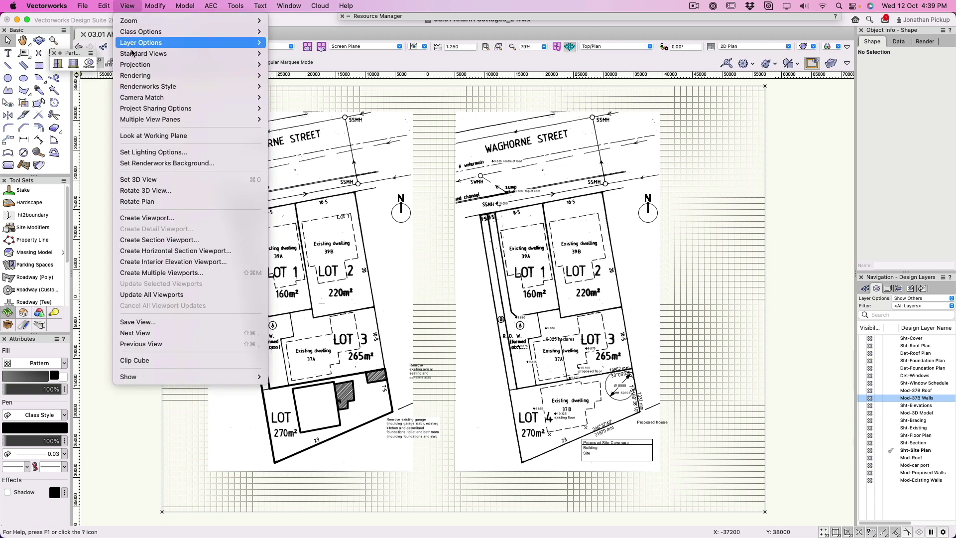
click(138, 218)
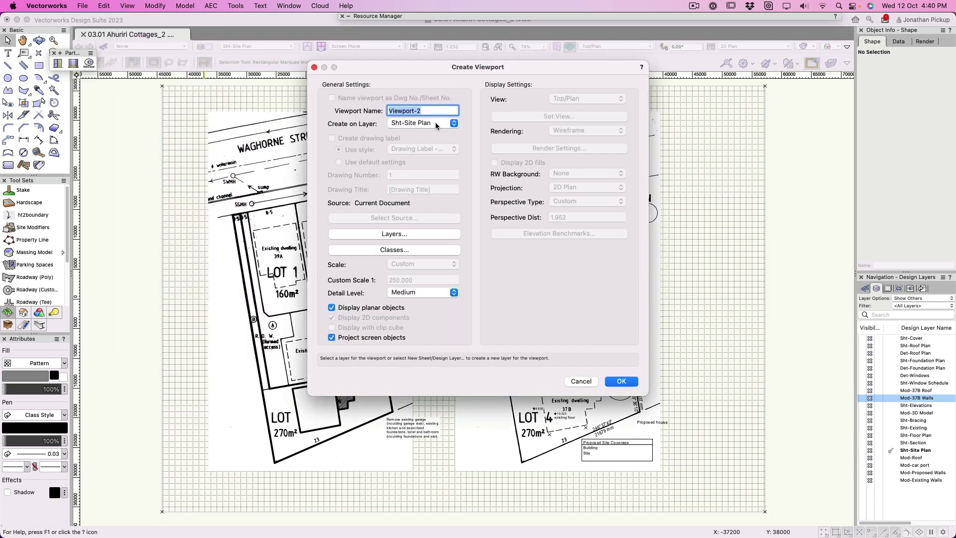
click(436, 123)
click(435, 123)
click(435, 122)
click(436, 122)
Make the Mod-37B Walls and Mod-37B Roof layers visible and review class visibility
click(407, 234)
click(385, 239)
click(383, 230)
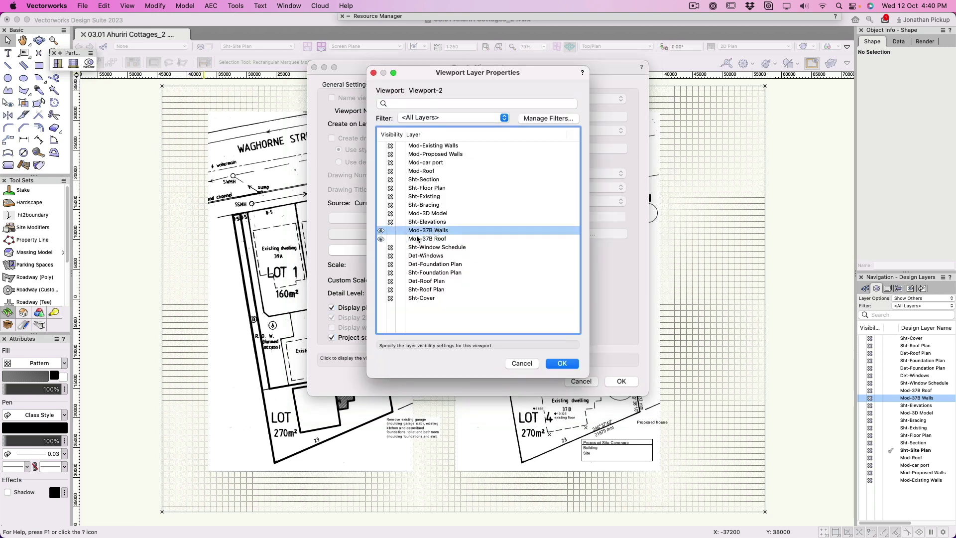
click(563, 364)
click(365, 250)
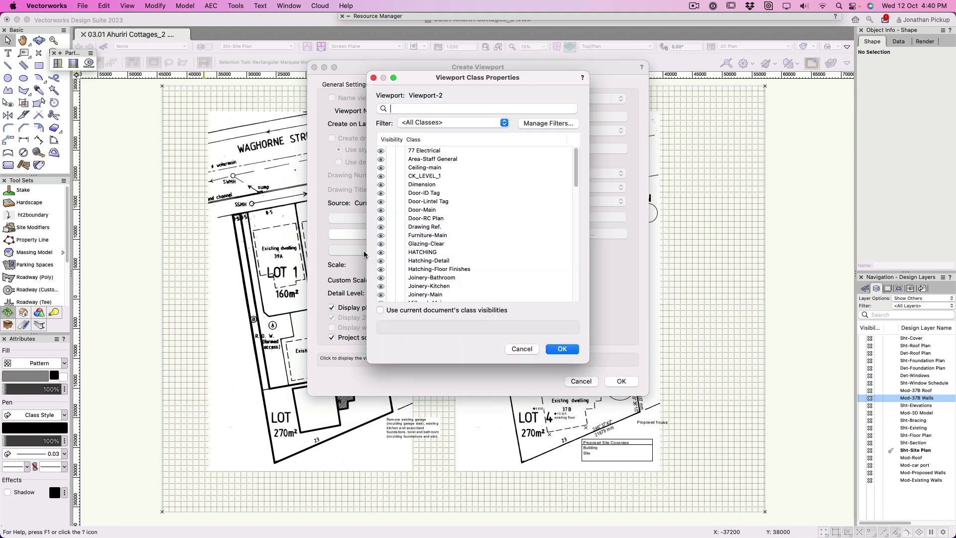
scroll(408, 190, down, 15)
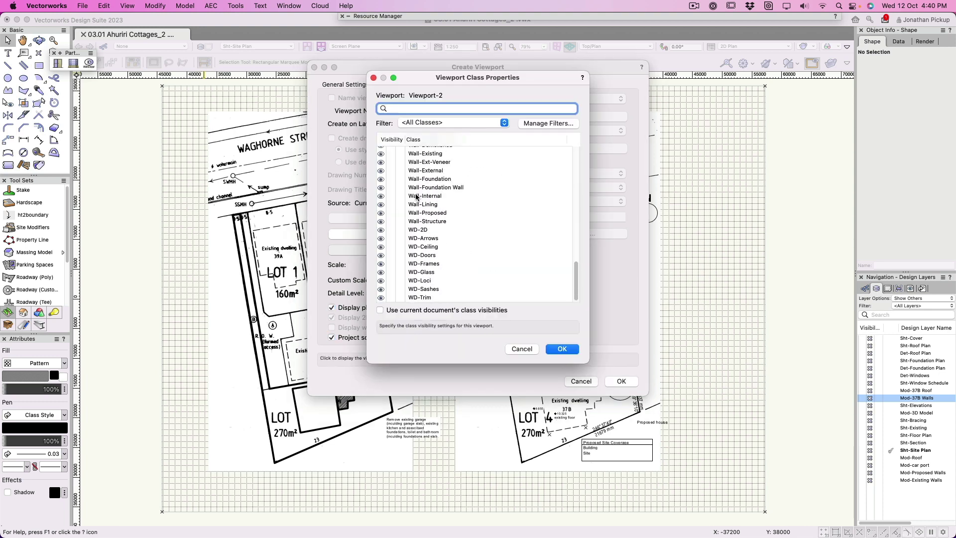
click(561, 349)
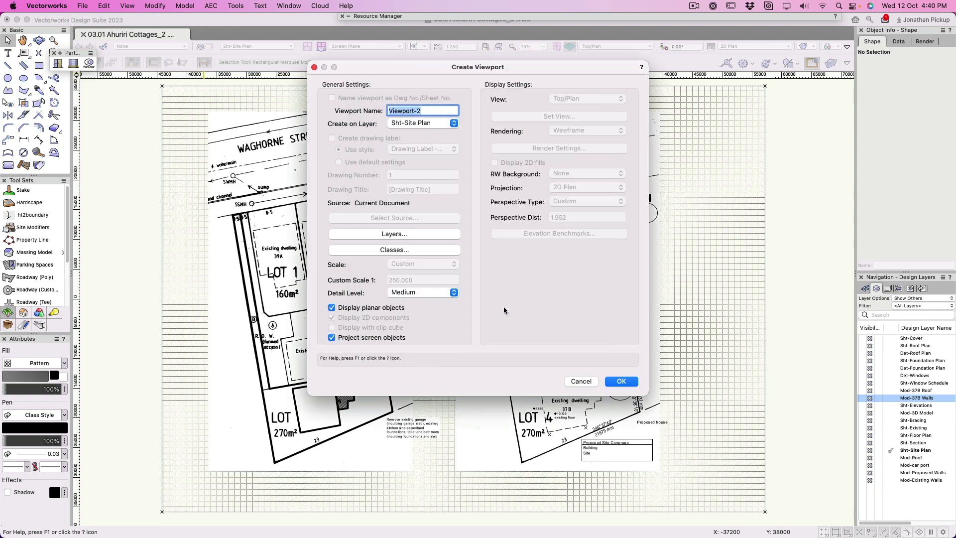
Turn the Mod-37B Roof layer back on and create Viewport-2
click(391, 233)
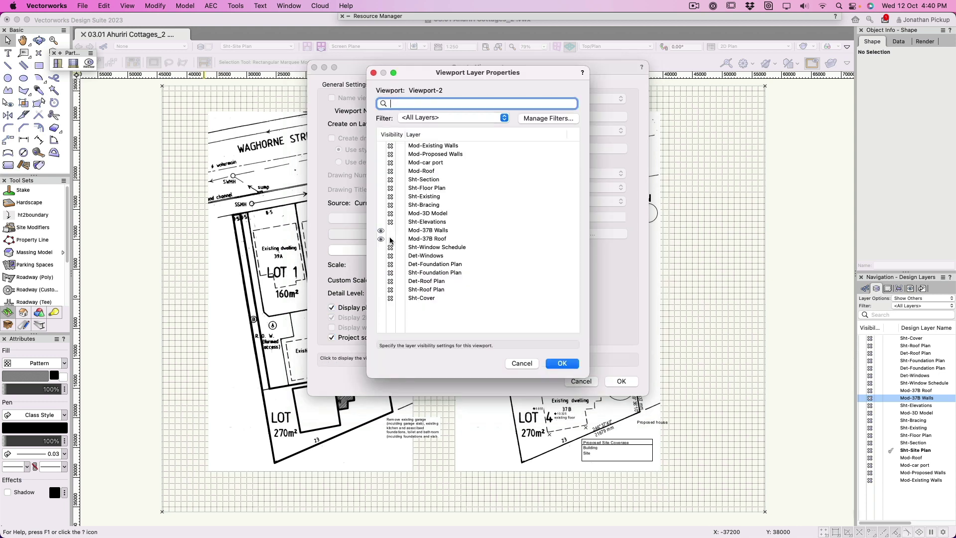
click(391, 240)
click(562, 363)
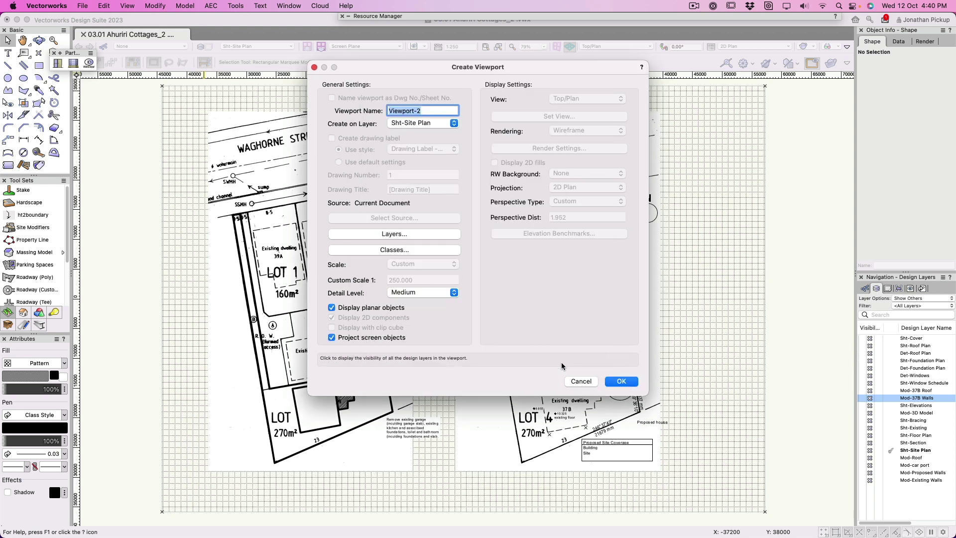
click(622, 382)
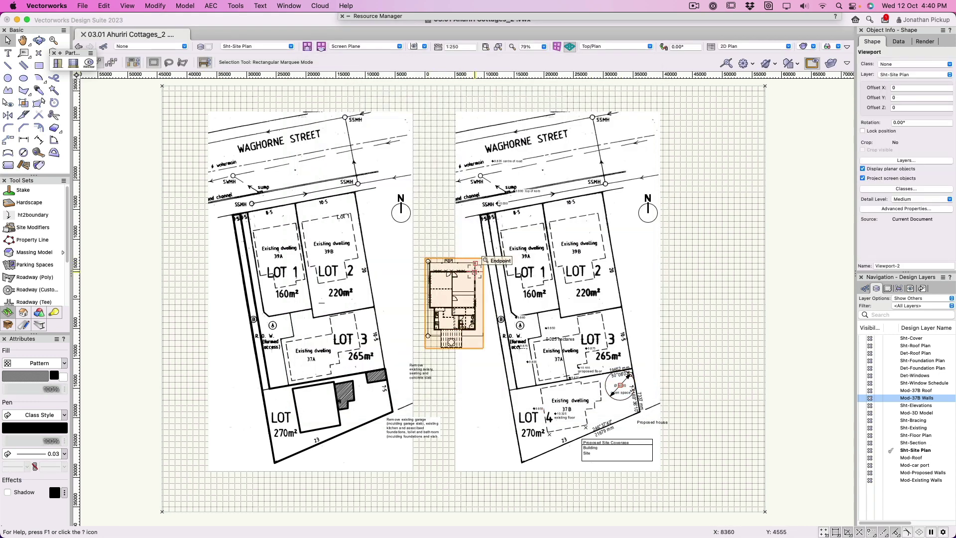
Move the house plan viewport onto Lot 4, snapping its corner into place
drag(474, 271, 541, 386)
scroll(541, 386, up, 5)
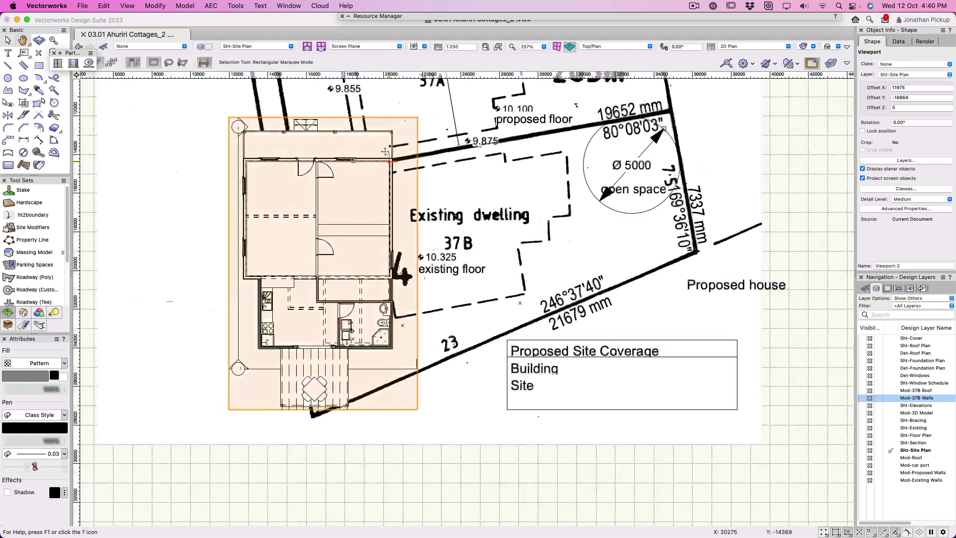
drag(391, 159, 375, 175)
scroll(371, 167, up, 5)
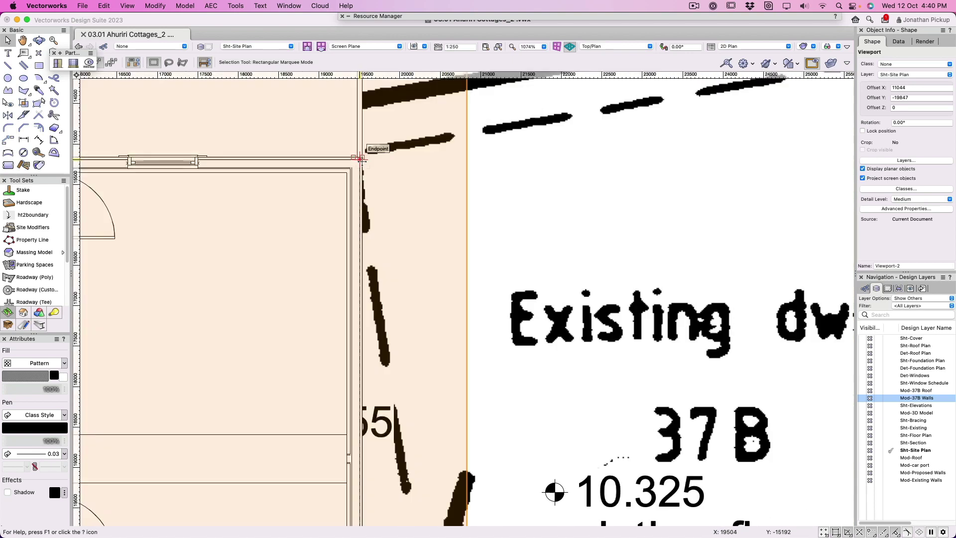
drag(360, 158, 353, 157)
scroll(353, 157, down, 4)
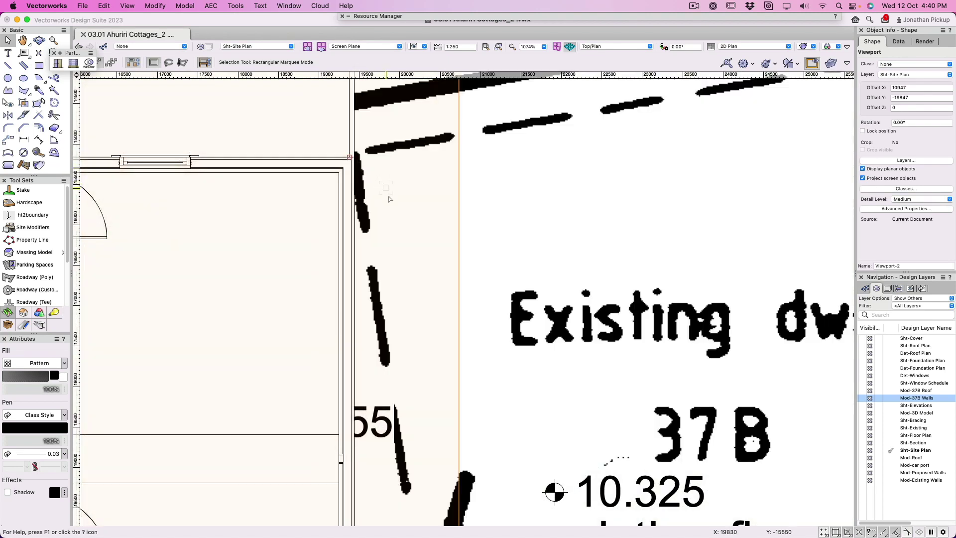
scroll(390, 199, down, 1)
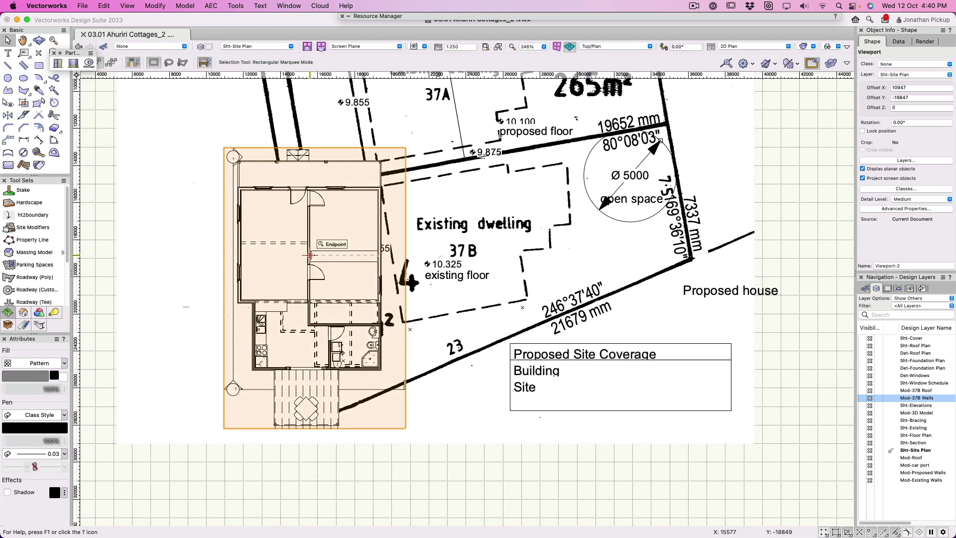
Rotate the viewport about the wall corner by 101.35° to follow the lot boundary
click(54, 102)
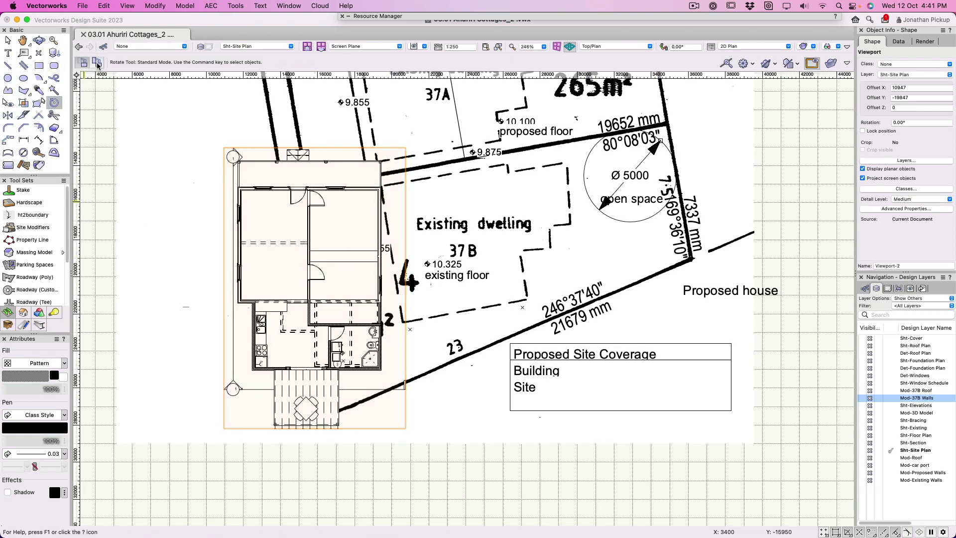
click(382, 187)
click(381, 369)
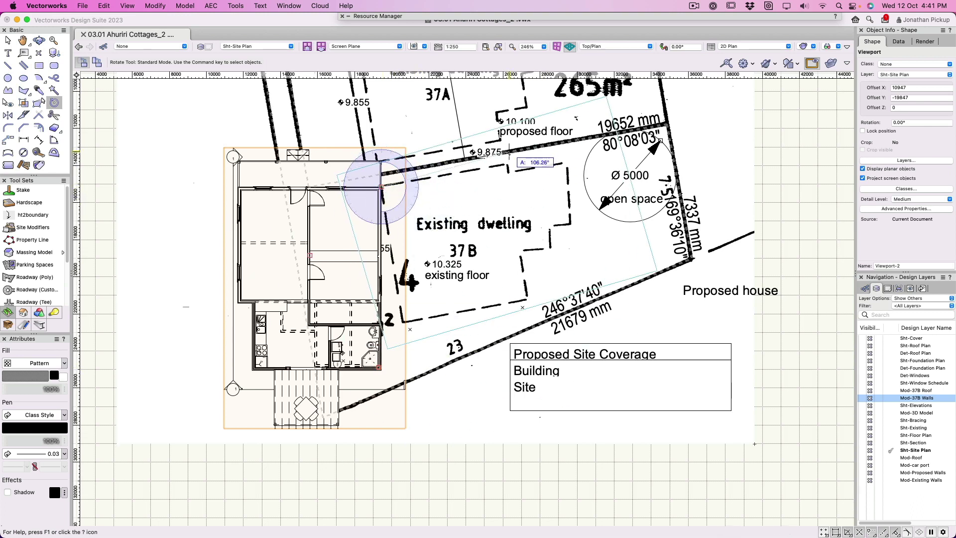
scroll(503, 162, up, 5)
click(545, 161)
scroll(545, 161, down, 5)
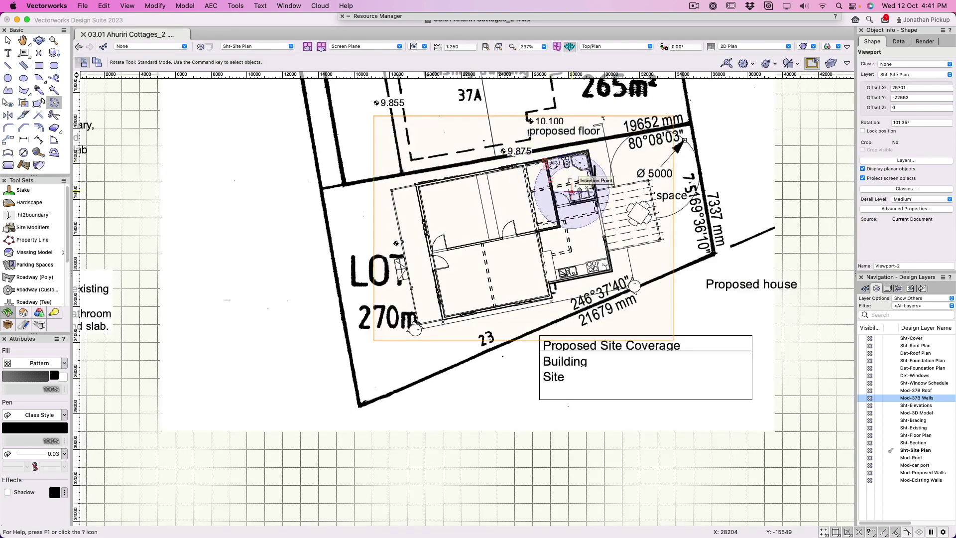
scroll(579, 185, down, 1)
Hide Wall-Demolished, Floor Structure, Beam Above, Furniture-Main and Roof Structure classes in the viewport
key(x)
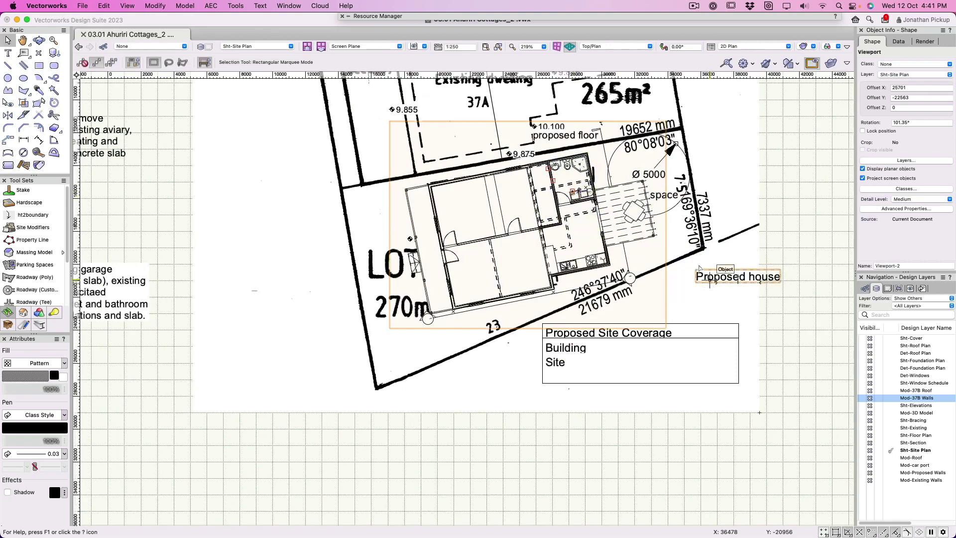
scroll(547, 188, up, 1)
scroll(546, 189, up, 6)
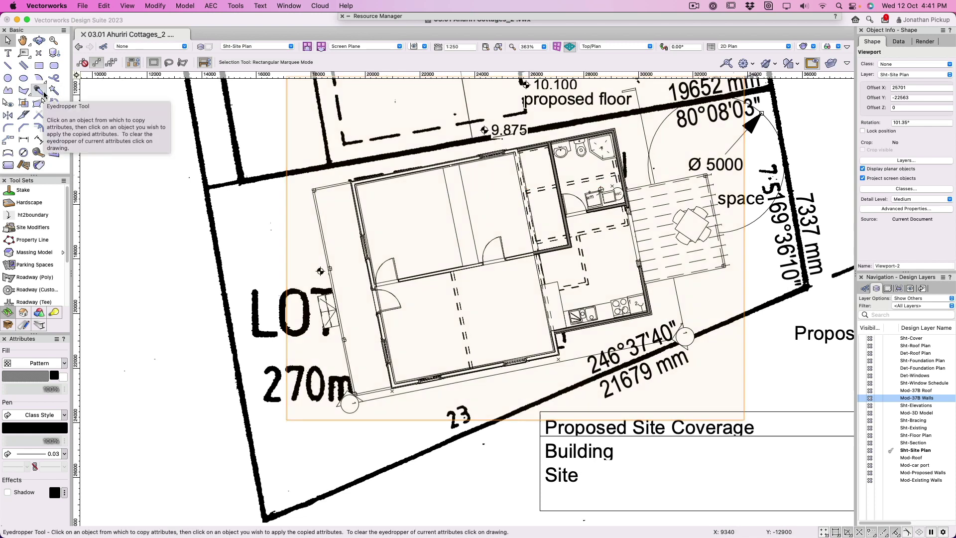
click(4, 104)
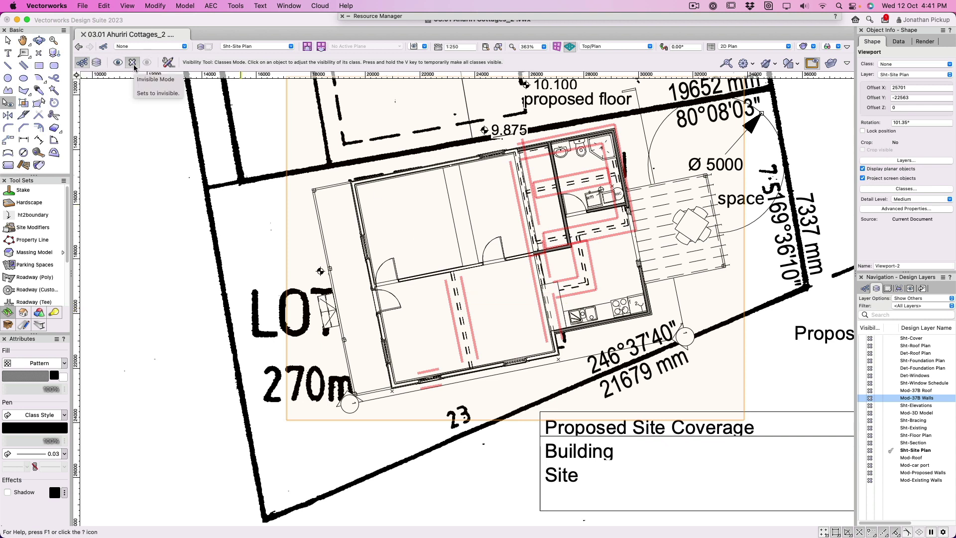
click(454, 291)
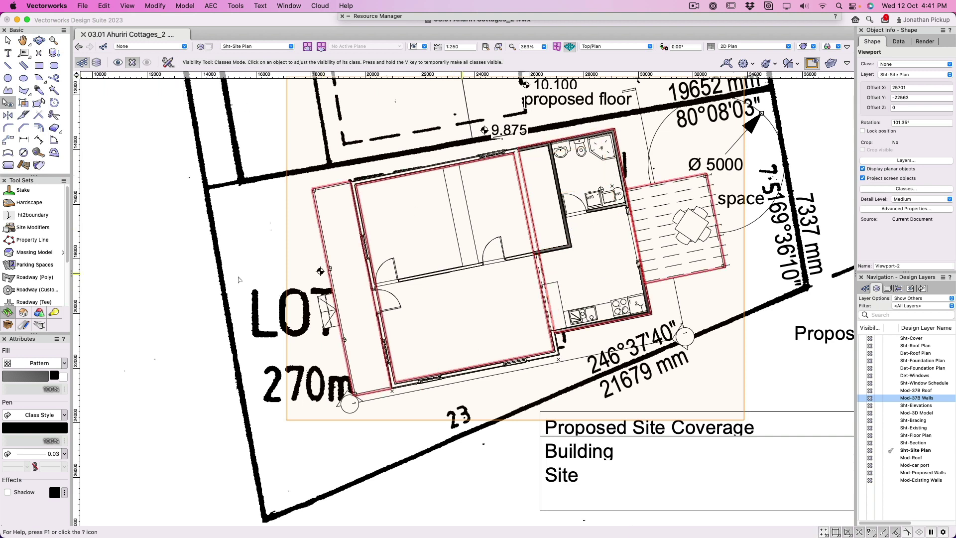
click(527, 214)
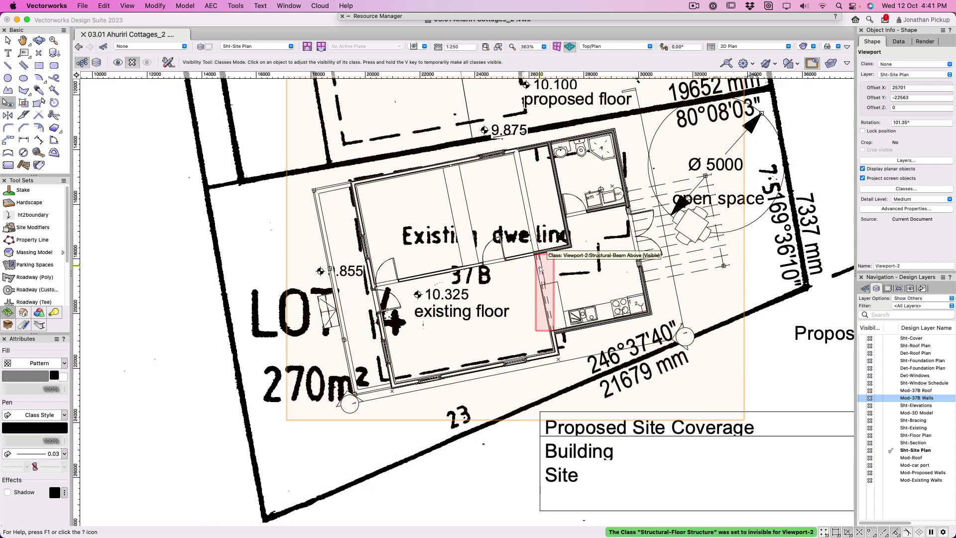
click(544, 254)
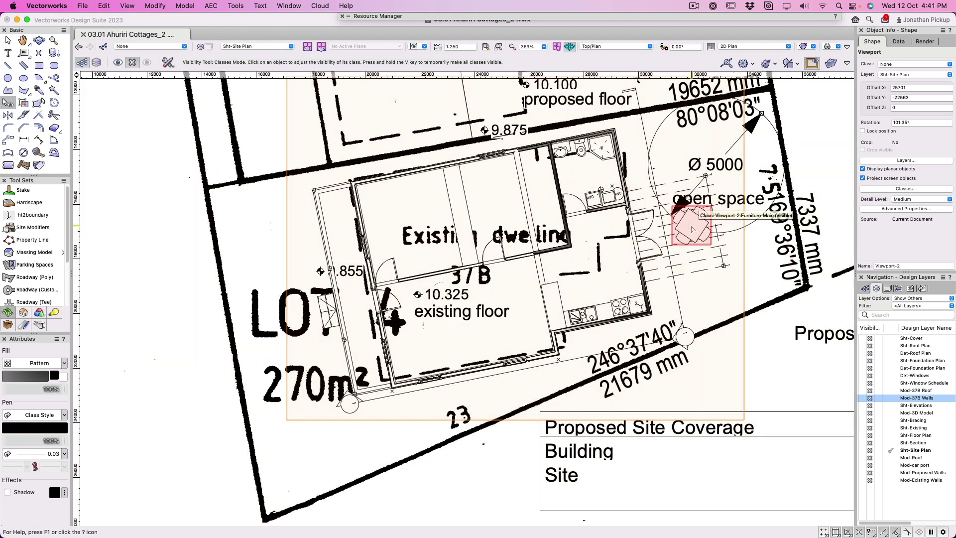
click(692, 228)
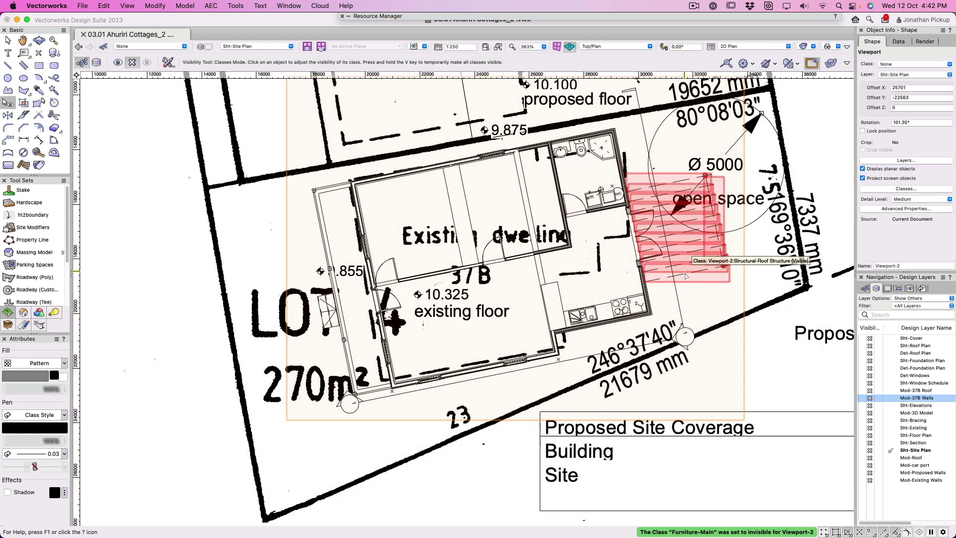
click(685, 273)
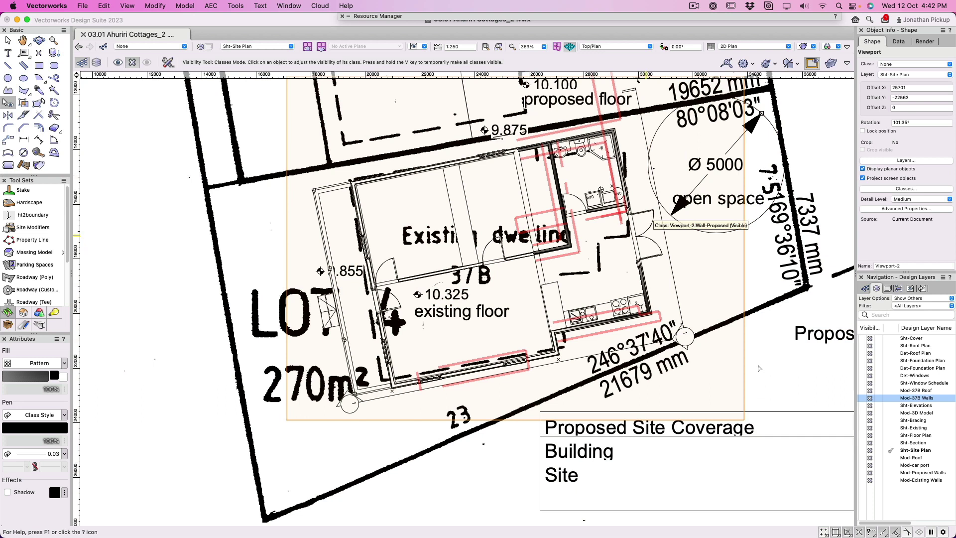
key(x)
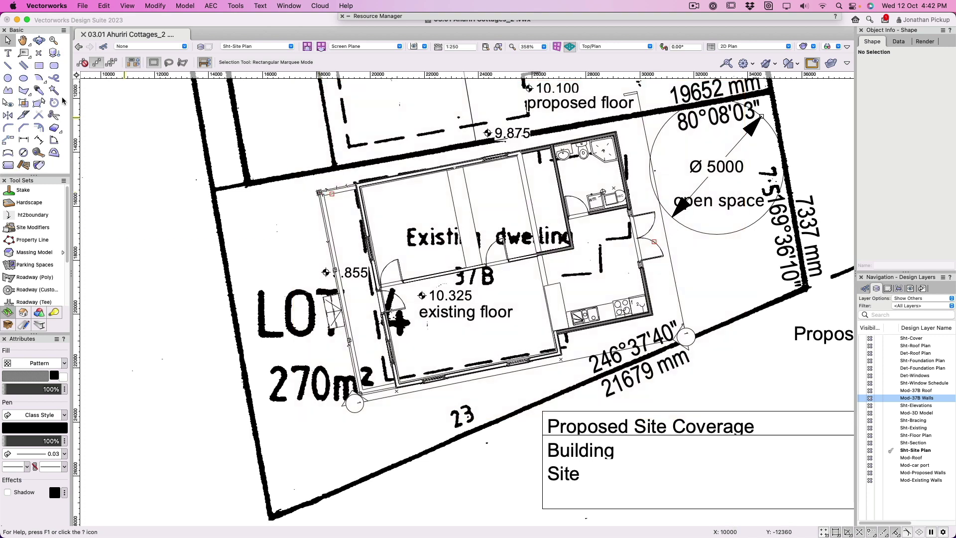
Hide the Wall-Foundation class in the house viewport with the Visibility Tool
click(8, 103)
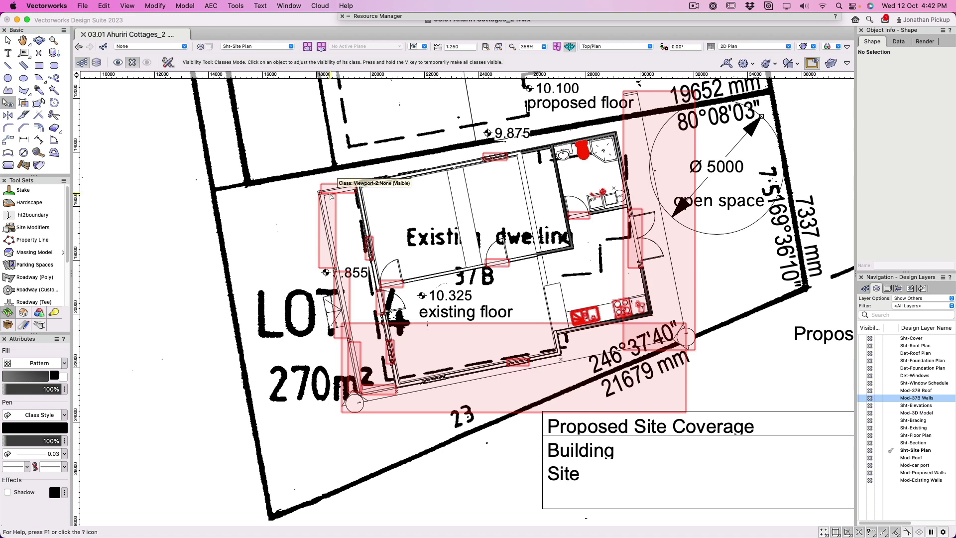
click(330, 197)
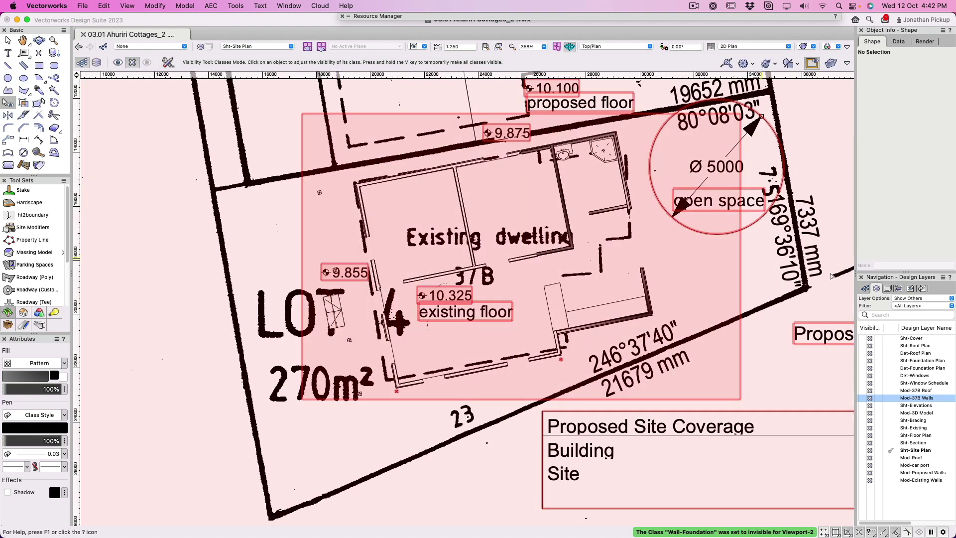
click(333, 189)
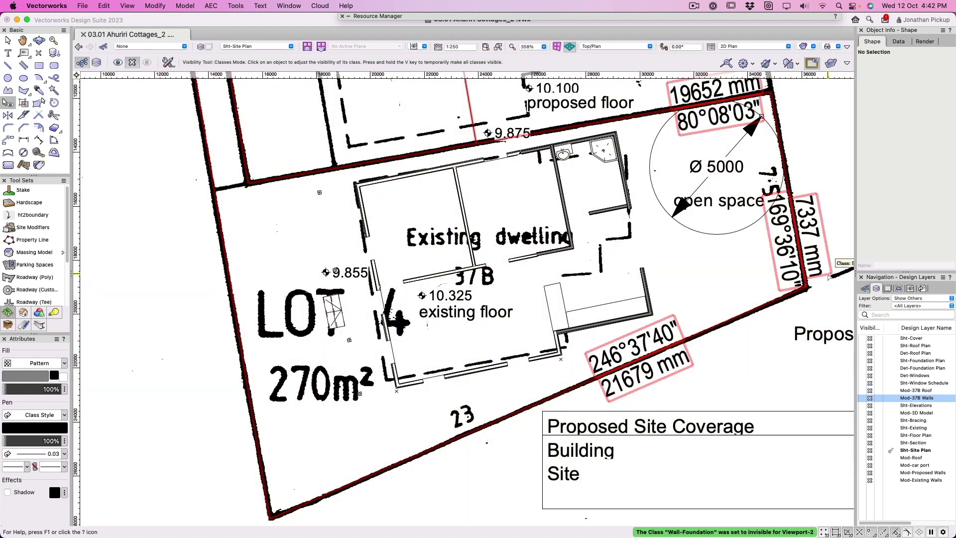
key(x)
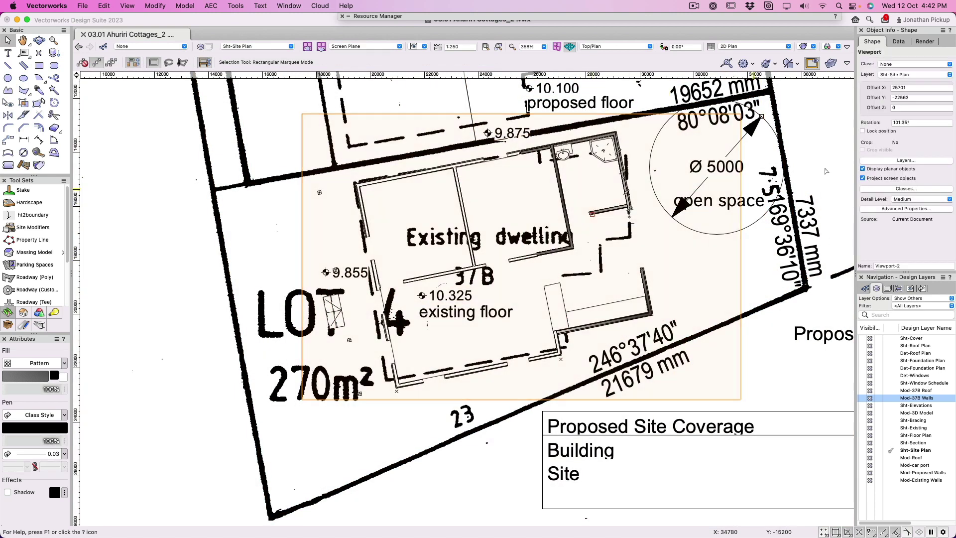
Set the None class back to visible in the viewport's class settings and apply
click(900, 189)
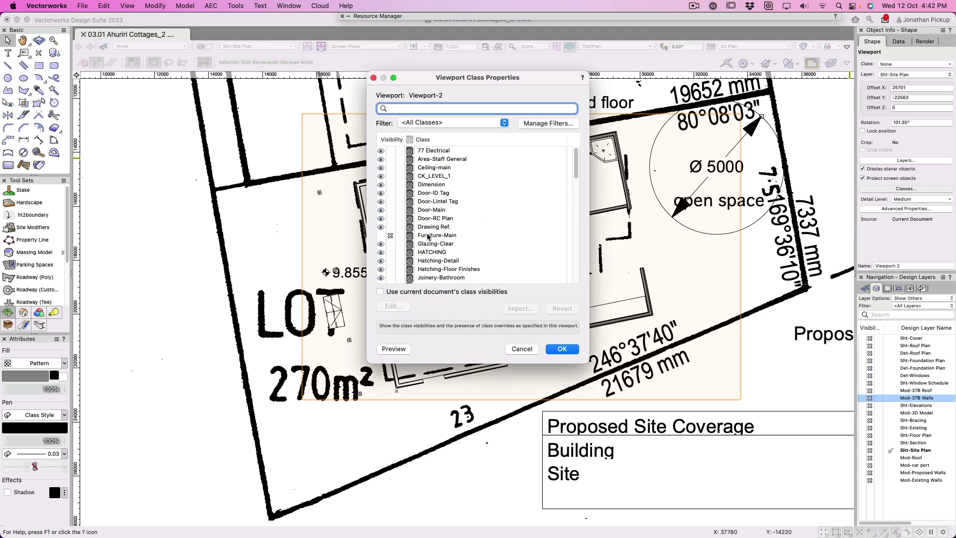
scroll(399, 236, down, 5)
click(388, 193)
click(405, 348)
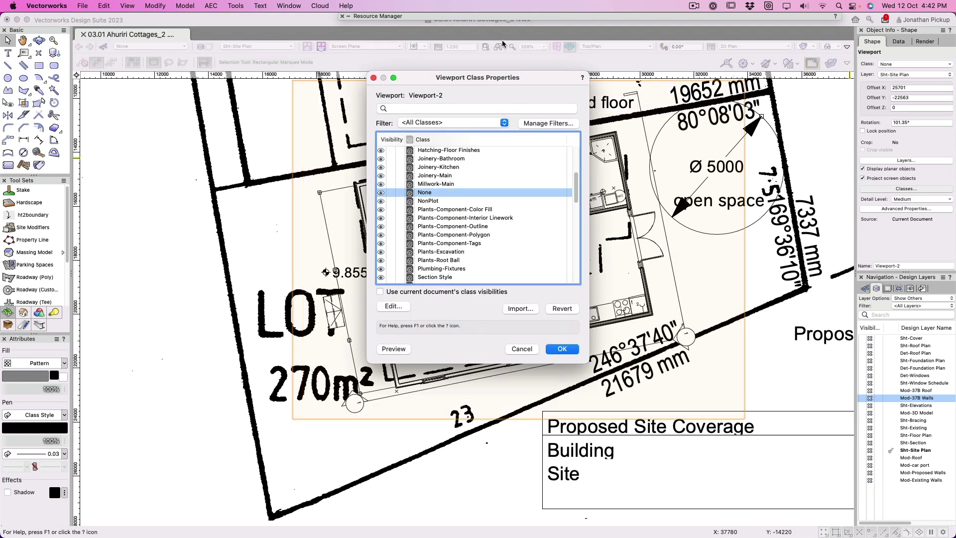
drag(488, 82, 739, 43)
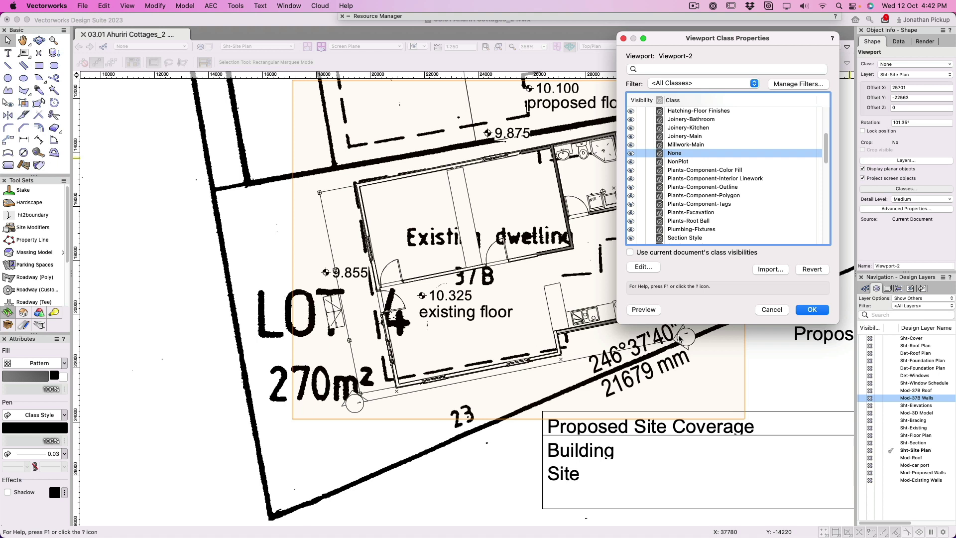
click(813, 310)
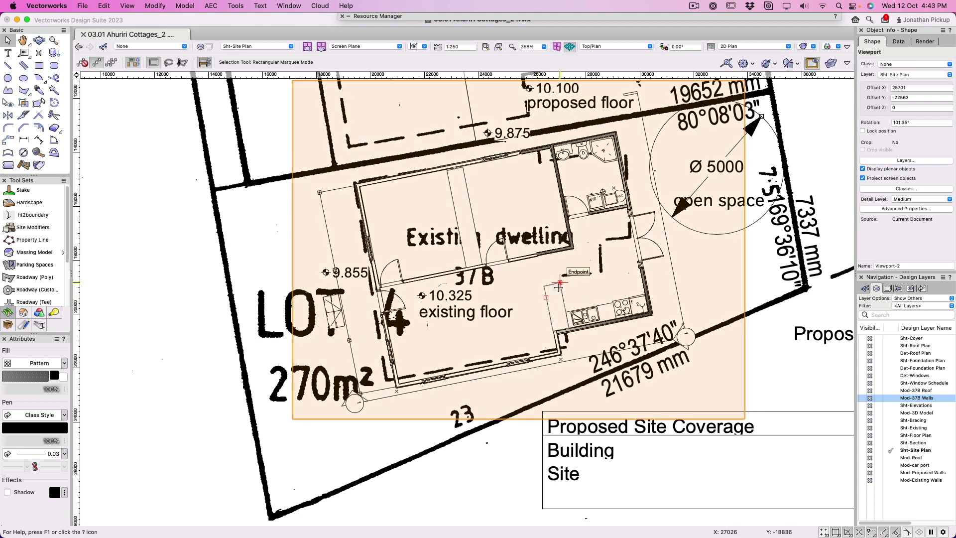
Select both section markers on the Mod-37B Walls layer
click(891, 399)
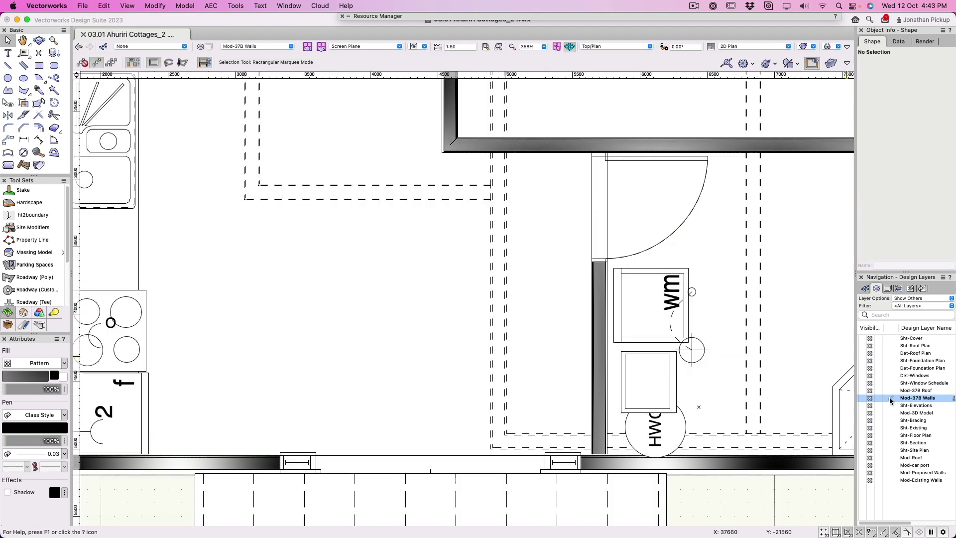
scroll(637, 309, down, 2)
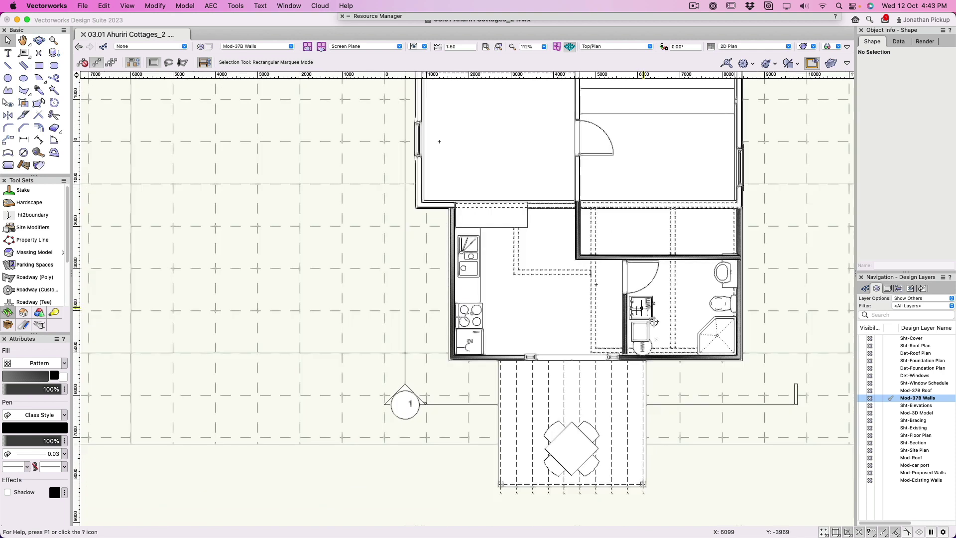
click(695, 404)
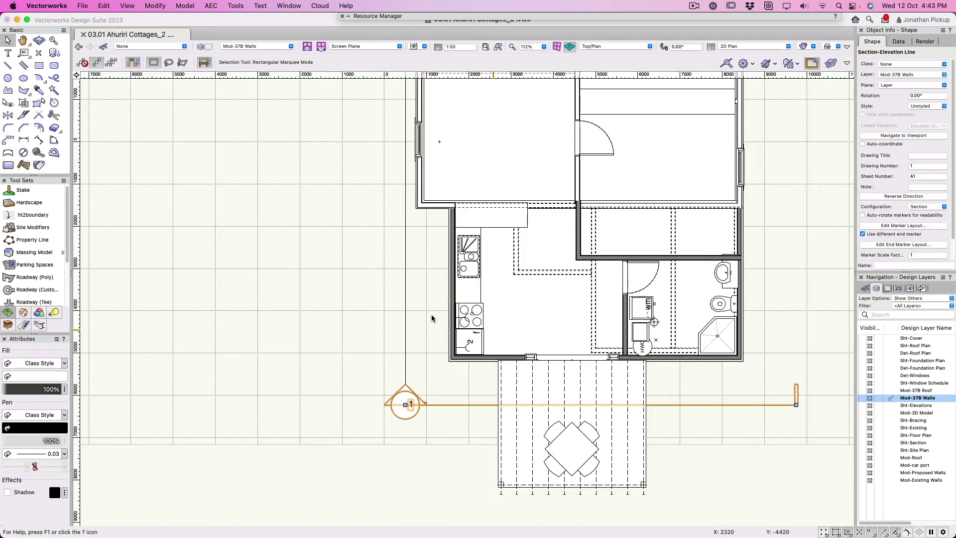
shift+click(406, 309)
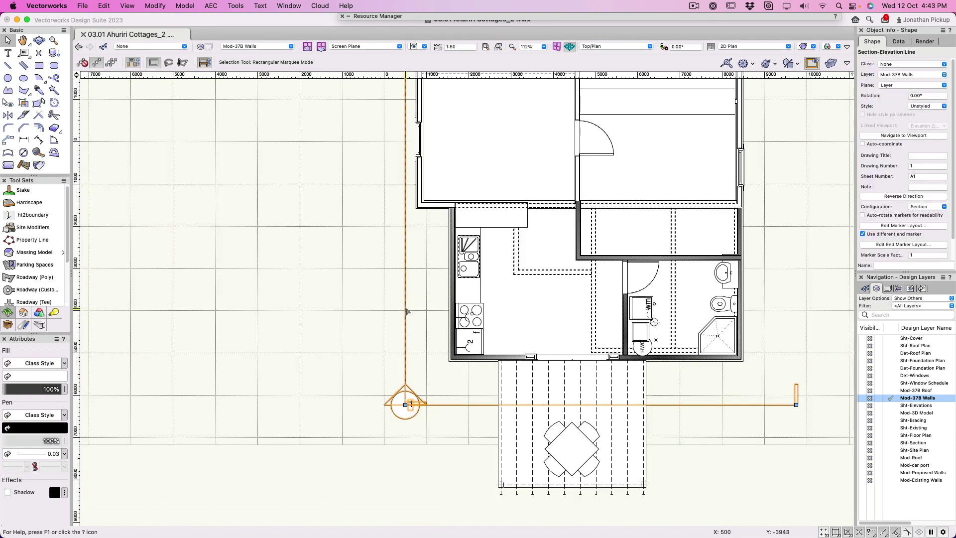
Assign the markers to a new class named Notes-Section Lines
click(895, 64)
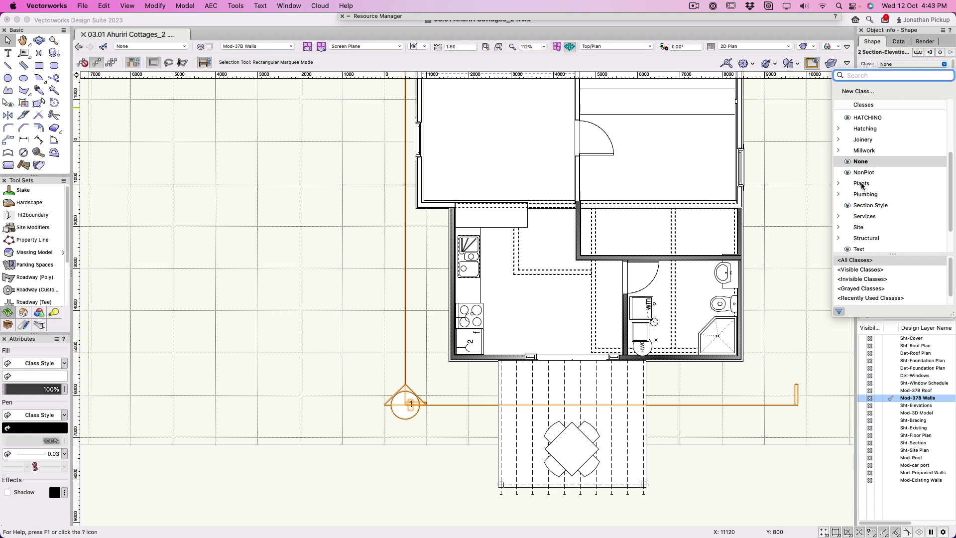
scroll(863, 184, up, 1)
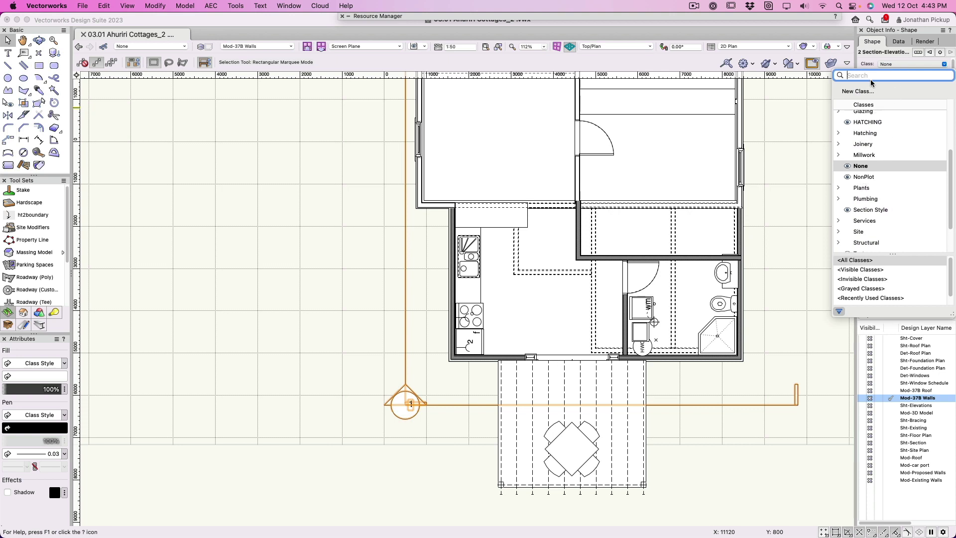
click(865, 91)
text(Notes-Section Lines)
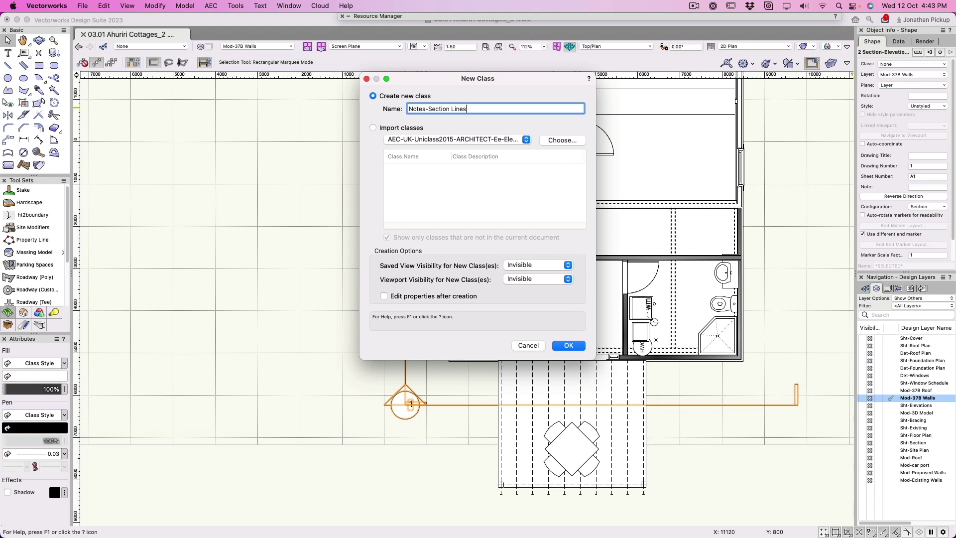
key(Return)
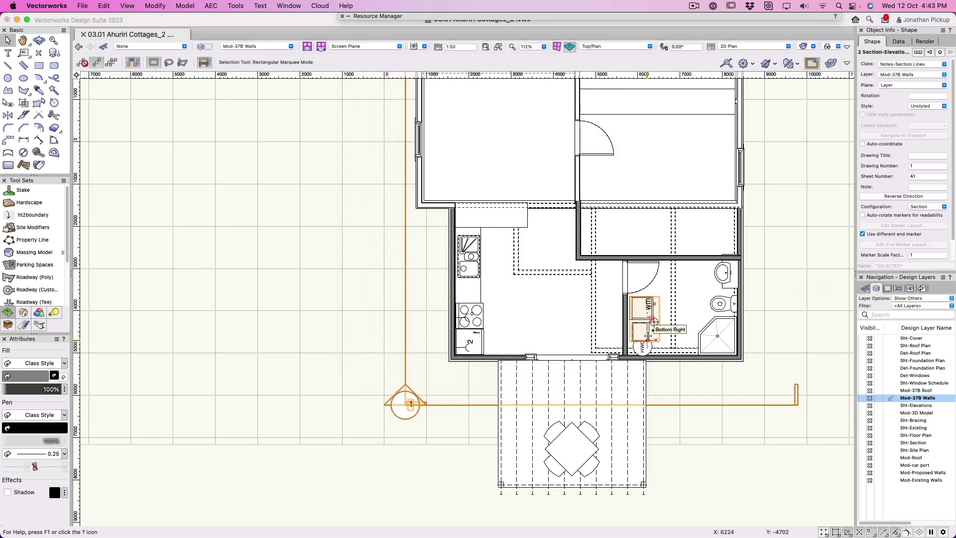
Select the two lower kitchen cabinet groups
click(490, 215)
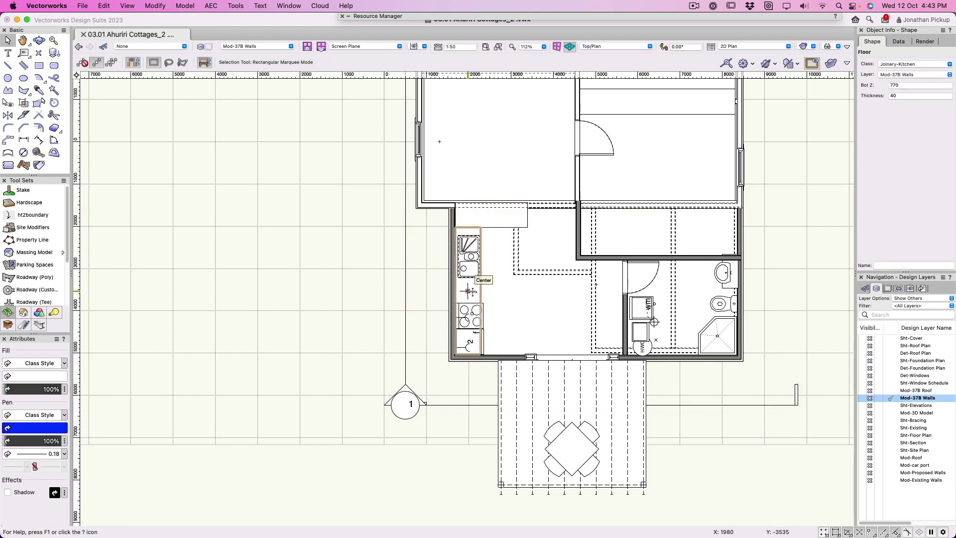
click(478, 276)
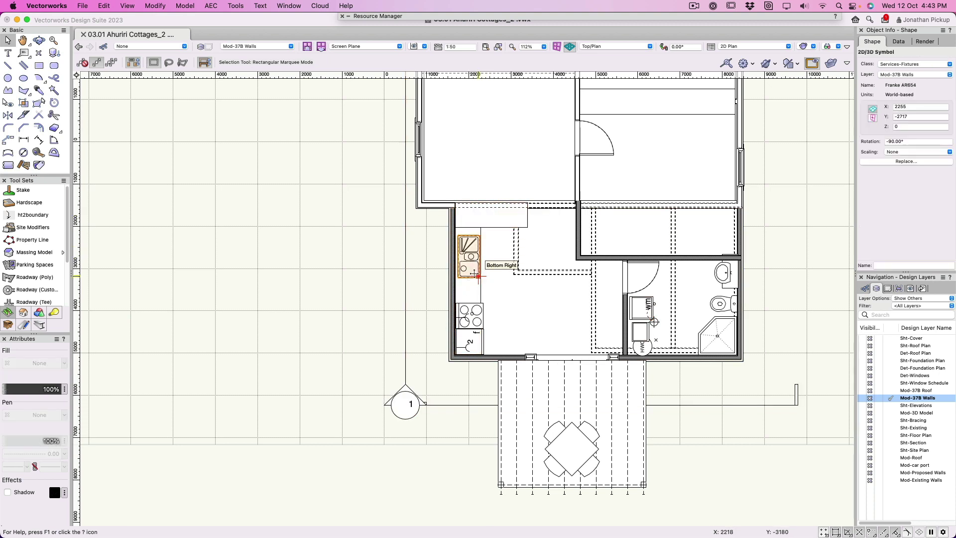
click(476, 310)
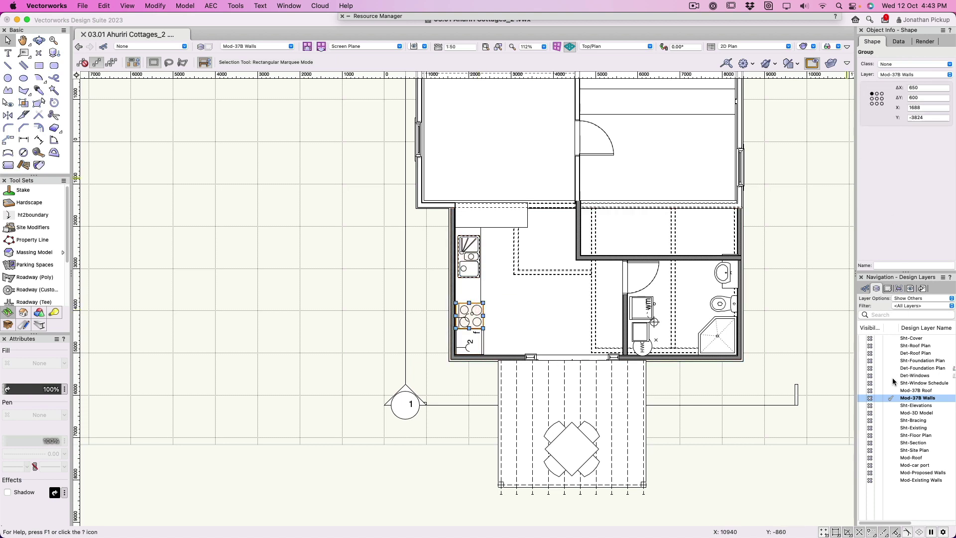
mouse_move(477, 309)
mouse_down()
mouse_move(477, 333)
mouse_move(476, 310)
mouse_up()
shift+click(471, 343)
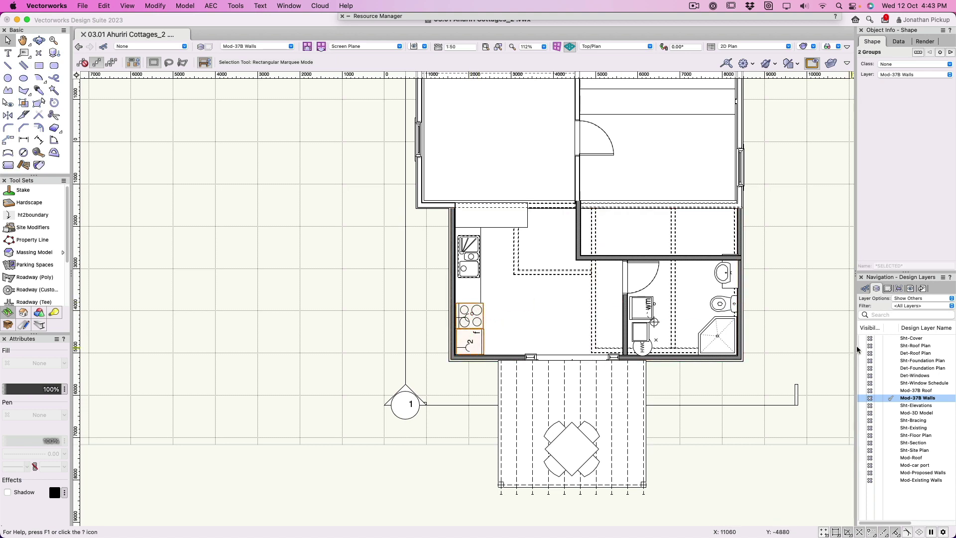
Filter the Navigation Classes list to the Fixtures entries
click(865, 288)
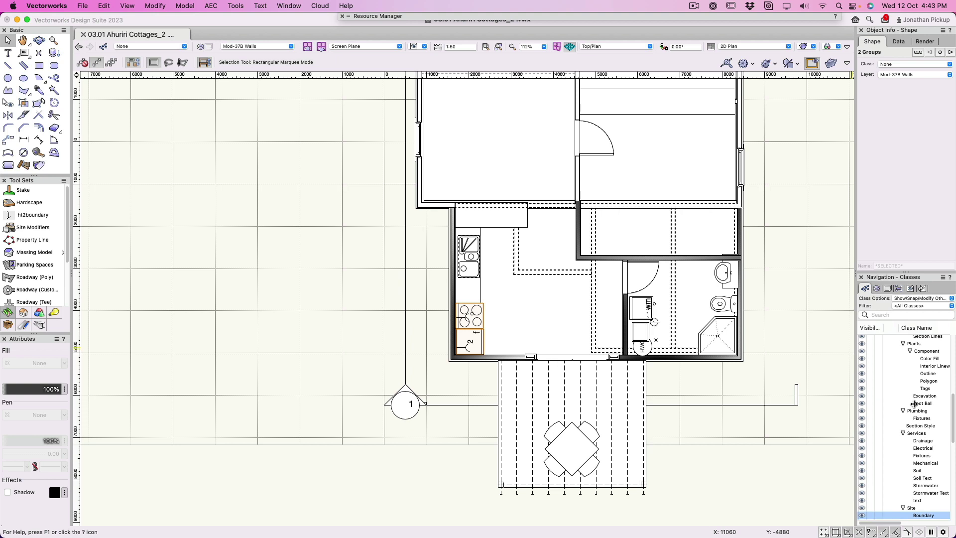
click(891, 315)
text(app)
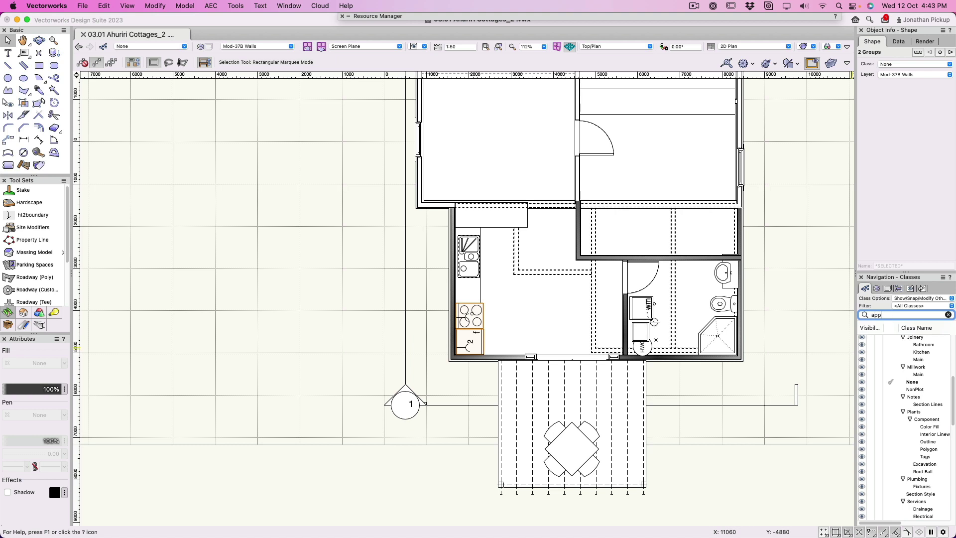
key(BackSpace)
key(BackSpace)
key(BackSpace)
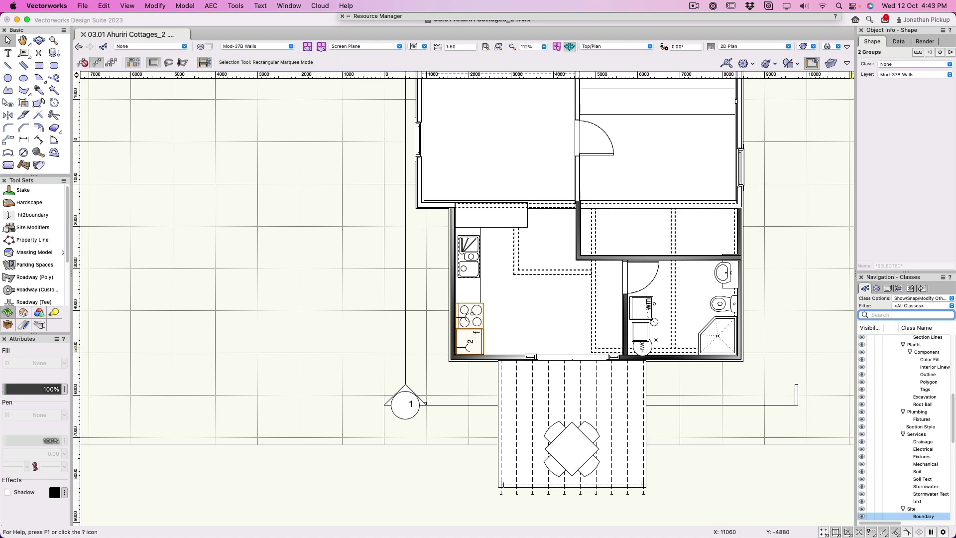
text(Fixt)
key(Return)
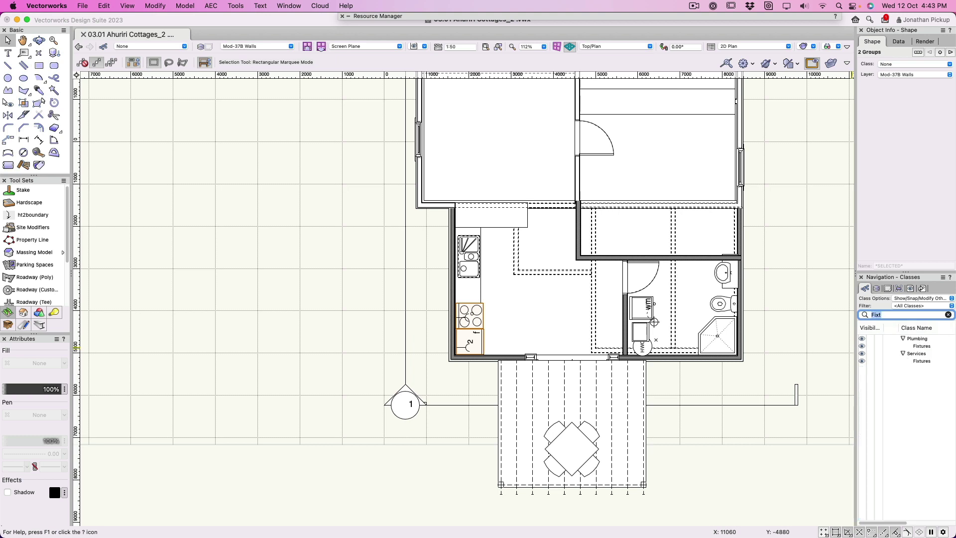
click(867, 361)
Reselect both kitchen groups and assign them and their subobjects to Joinery-Kitchen
click(727, 273)
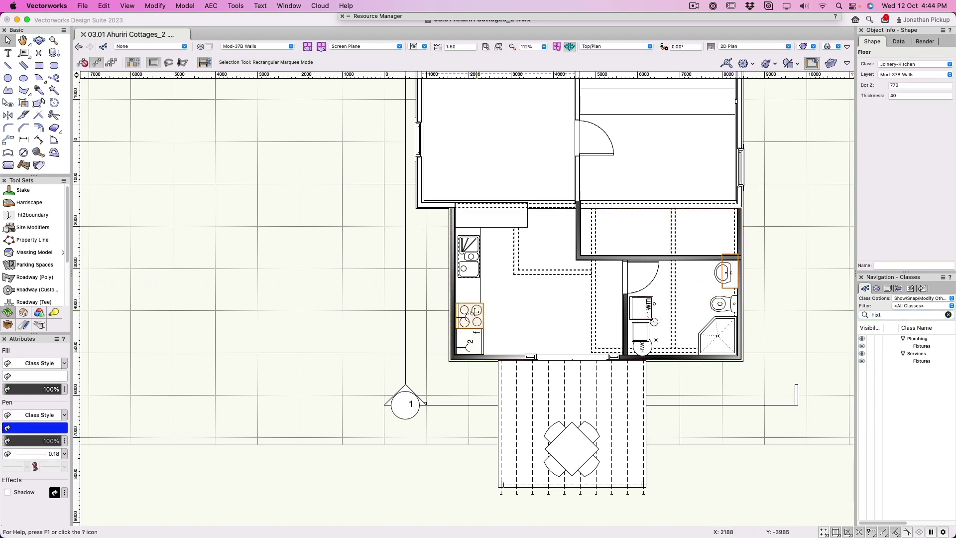
click(473, 316)
shift+click(474, 342)
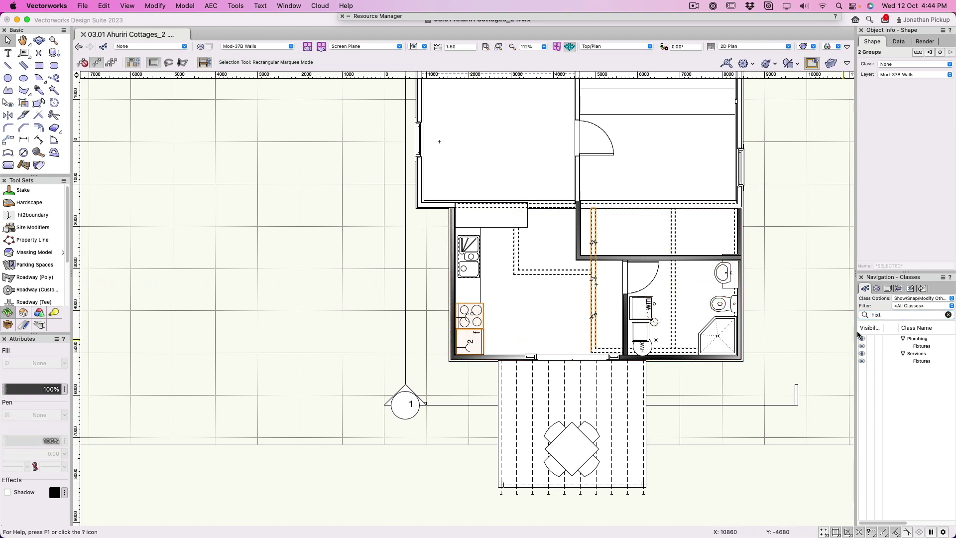
double_click(884, 315)
text(kitchen)
key(Return)
right_click(915, 346)
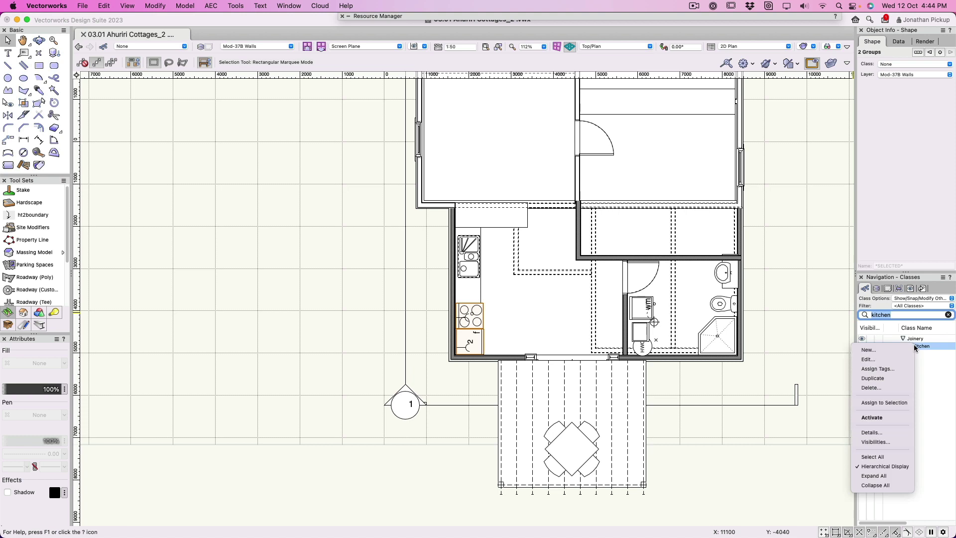
click(890, 402)
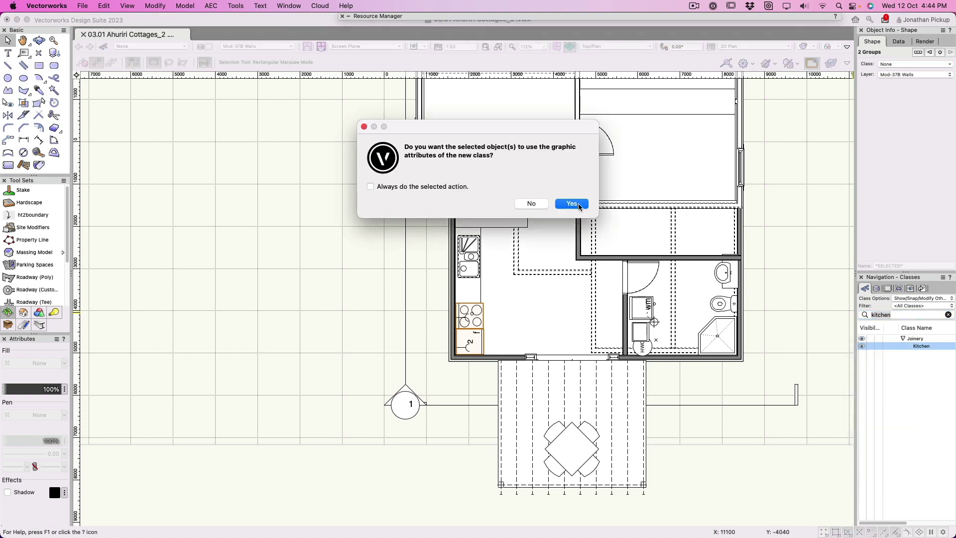
click(544, 204)
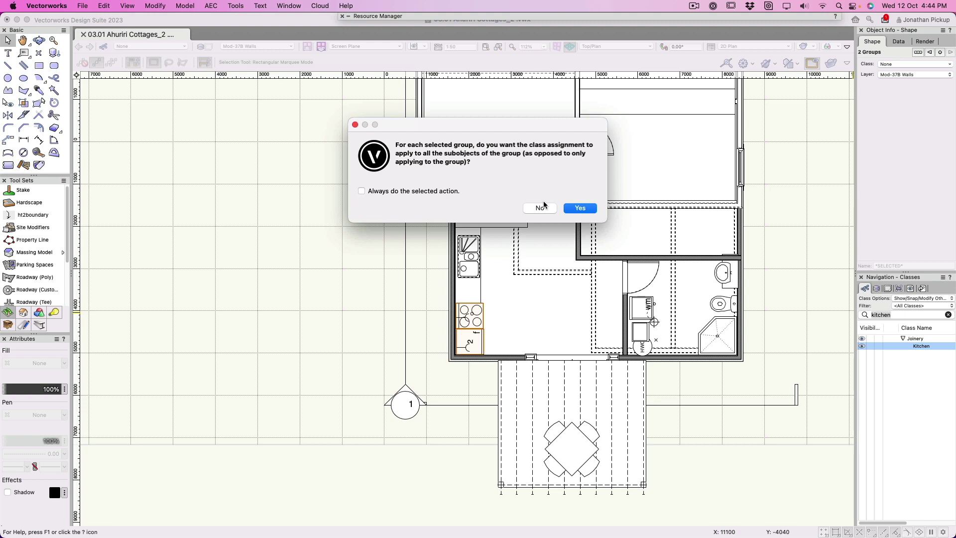
click(581, 208)
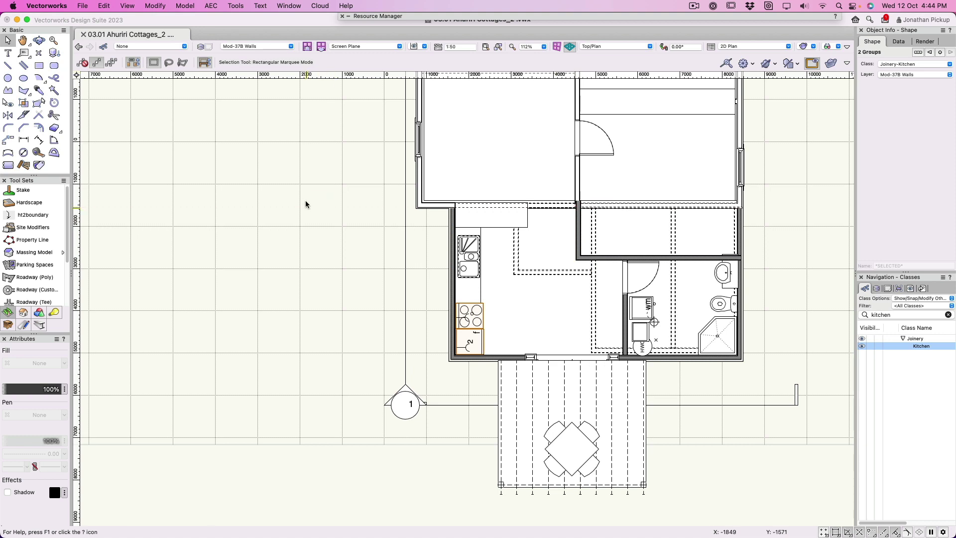
Split the drawing into view panes and close the Front and Right Isometric panes
key(super+alt+m)
click(137, 312)
click(155, 384)
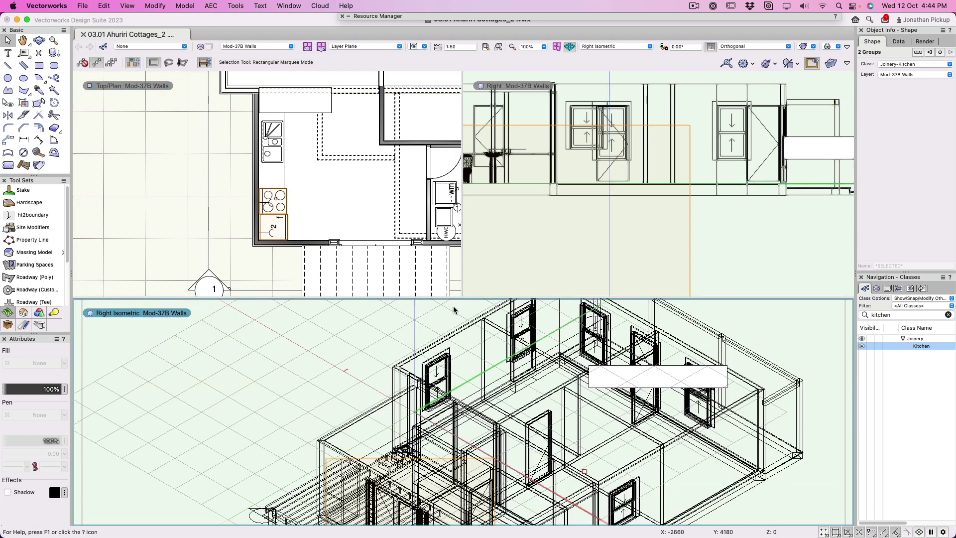
right_click(144, 309)
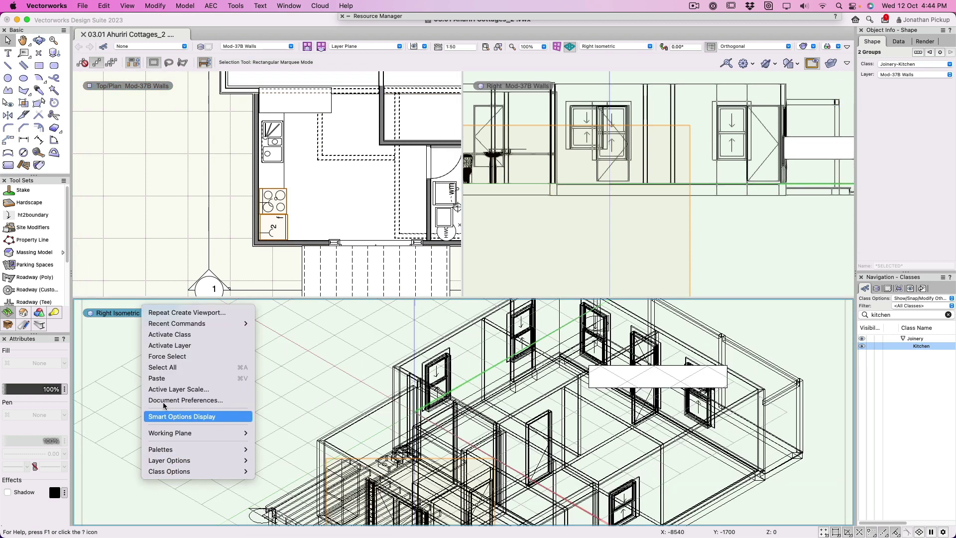
click(137, 313)
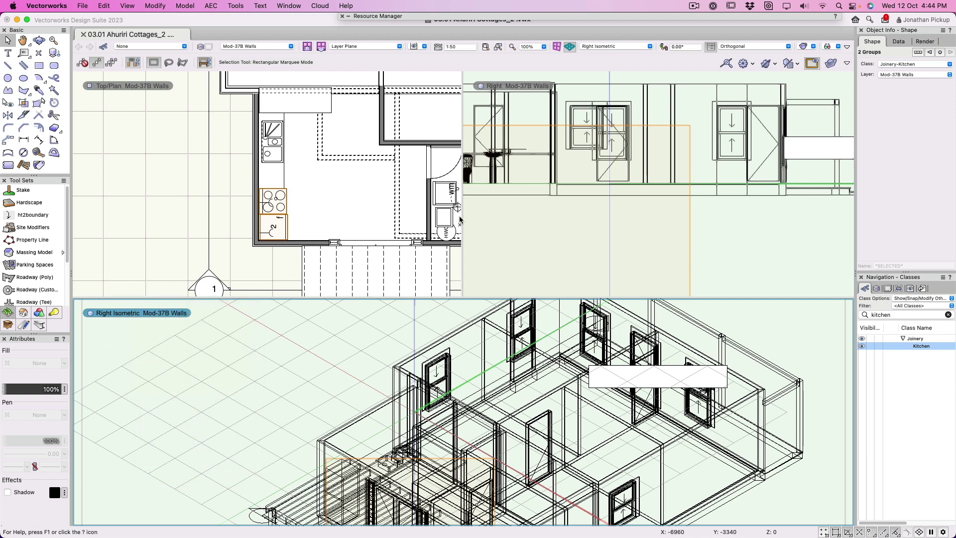
click(156, 384)
Set the right pane to Top/Plan and use the same visibilities in all panes
click(593, 167)
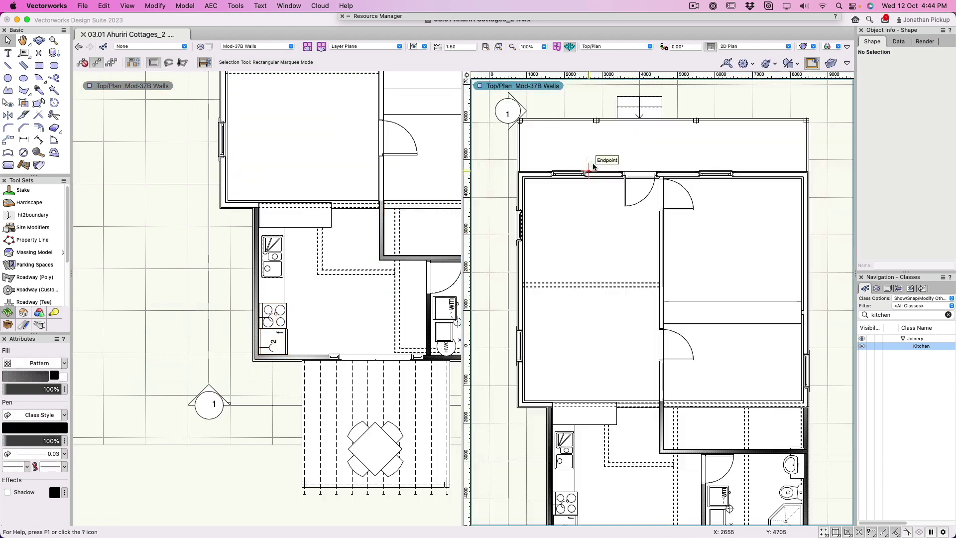
key(super+5)
scroll(668, 188, down, 3)
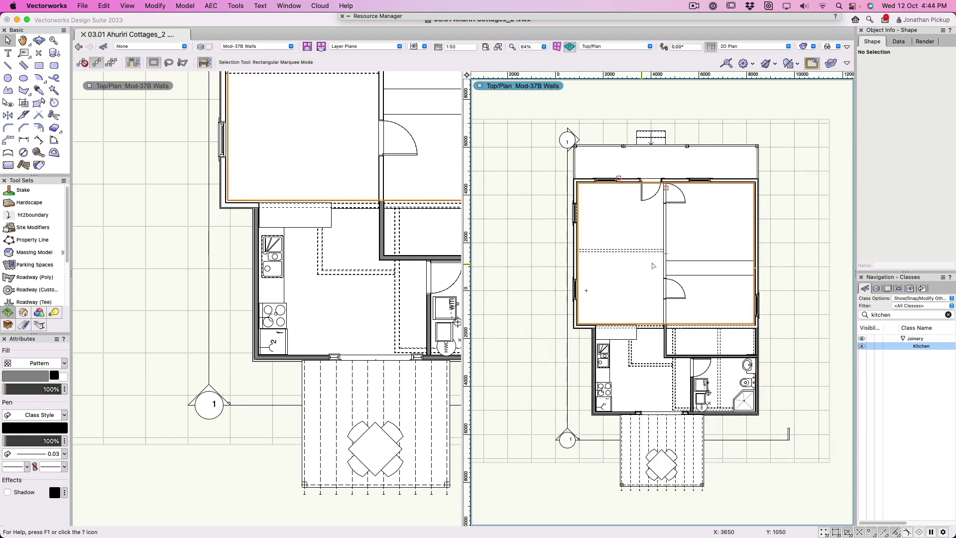
click(211, 112)
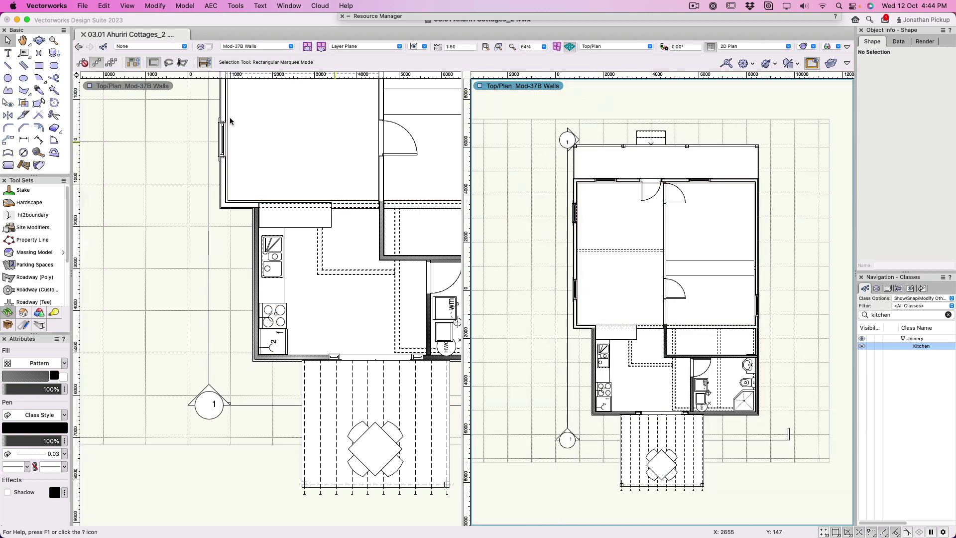
click(159, 92)
click(173, 111)
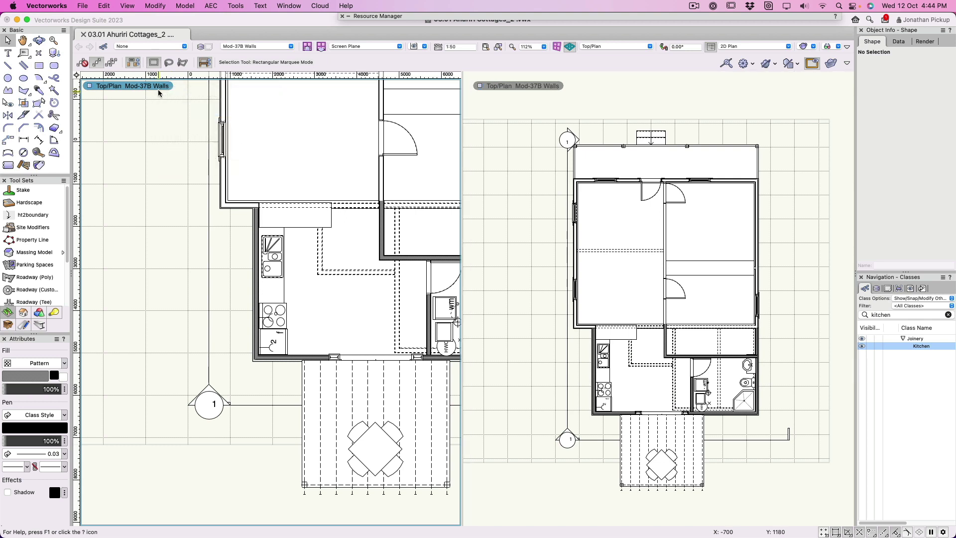
click(876, 288)
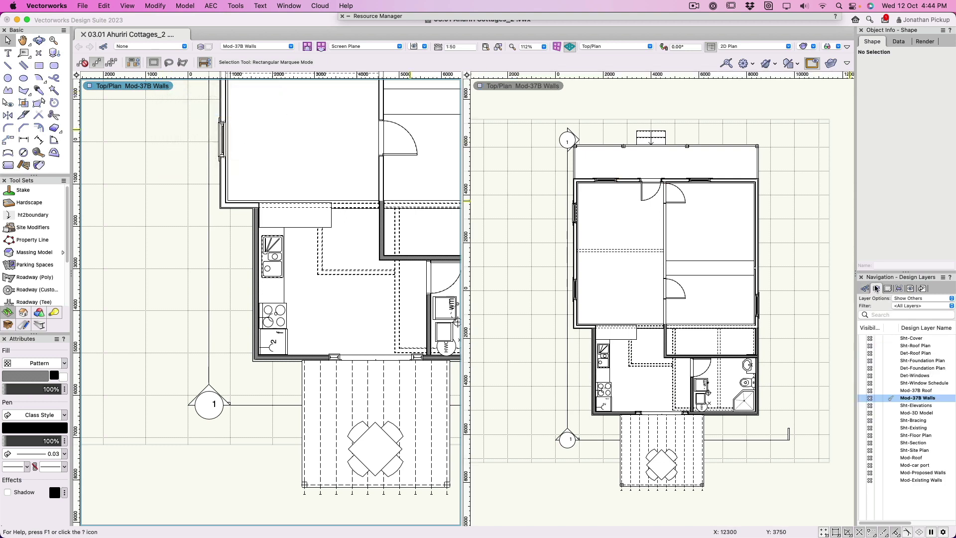
Show the Sht-Site Plan layer in the left pane and shift the right pane's house view
click(891, 451)
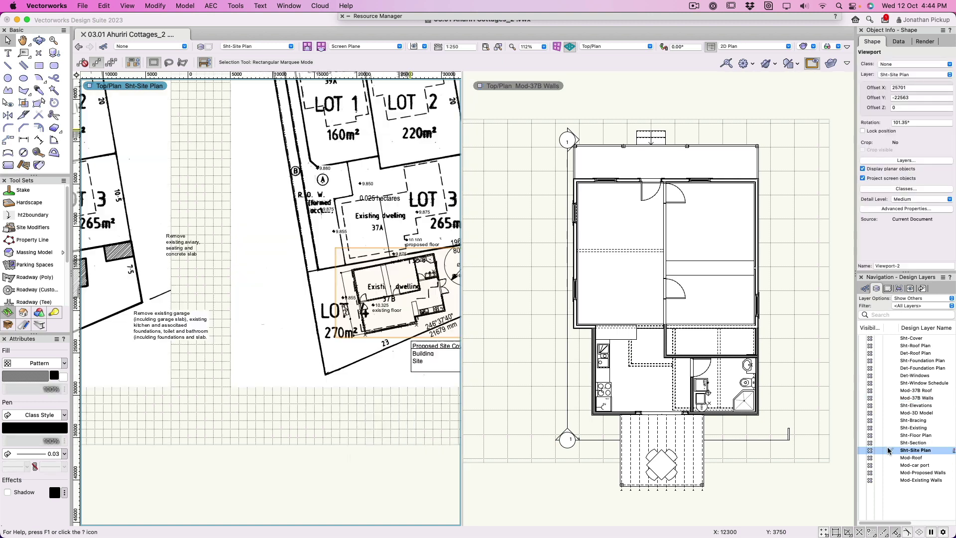
scroll(255, 258, down, 2)
scroll(255, 259, up, 5)
key(x)
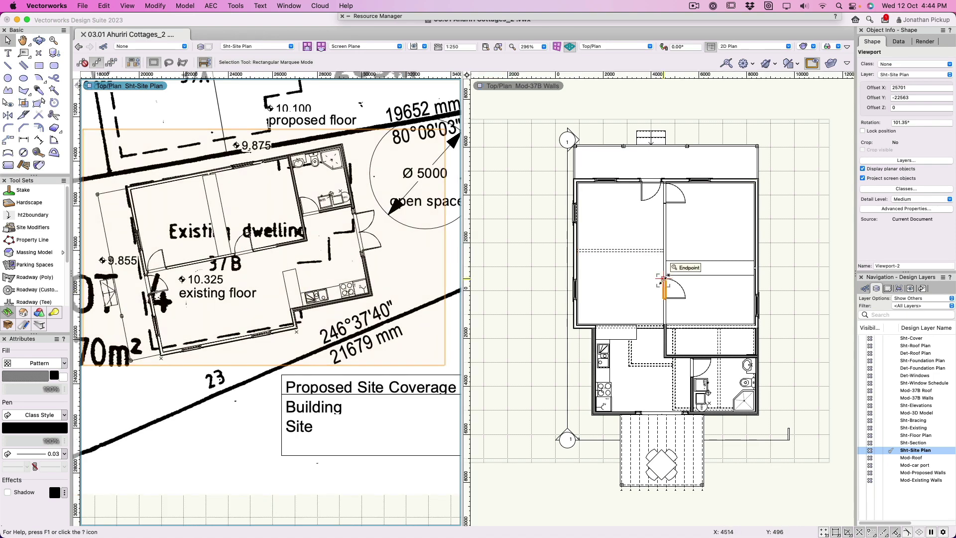
click(663, 286)
drag(645, 328, 675, 217)
key(x)
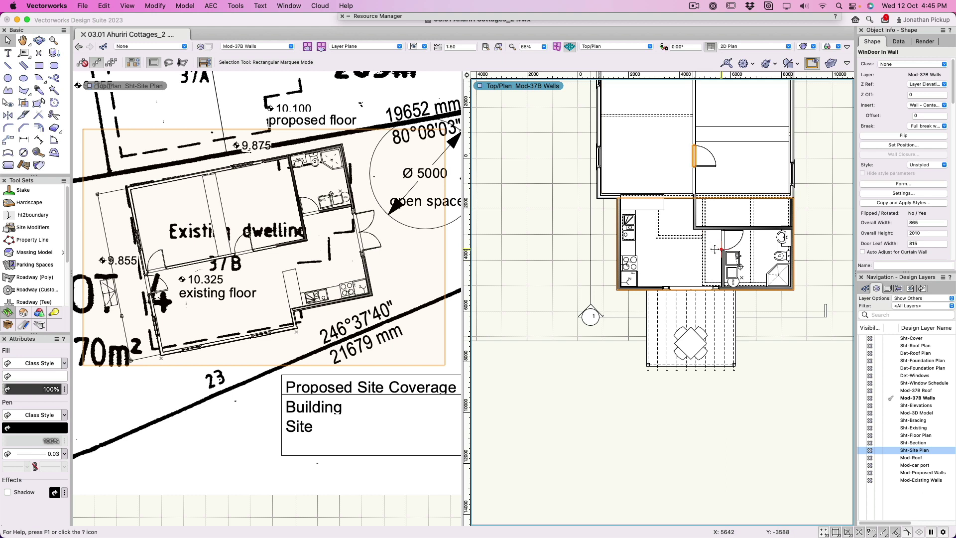
Set Joinery-Kitchen to invisible in the site plan viewport's class settings, preview and accept
click(294, 270)
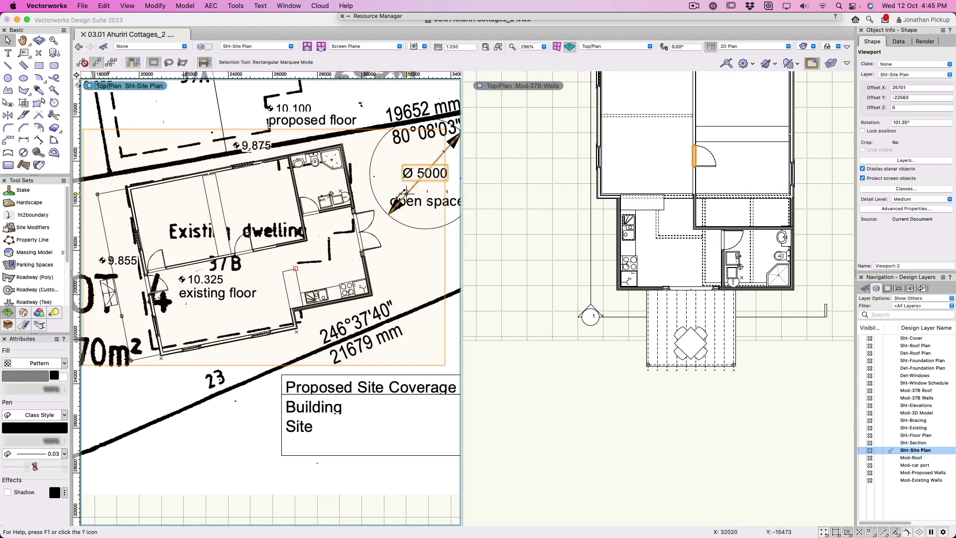
click(889, 189)
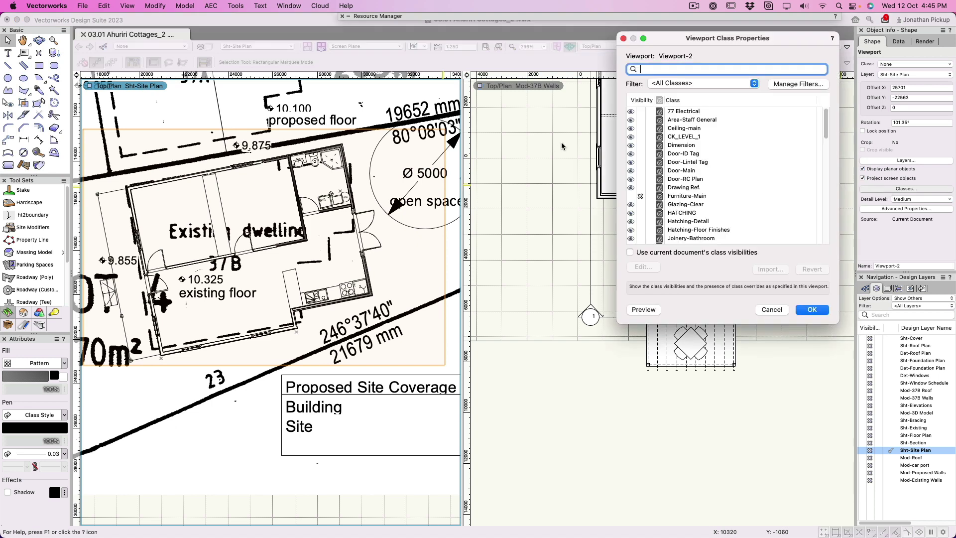
text(kitch)
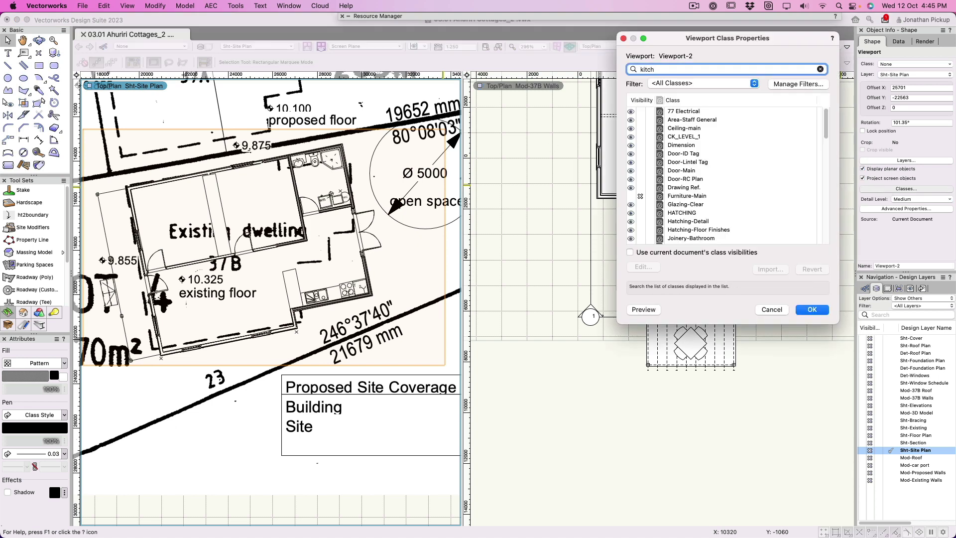
key(Return)
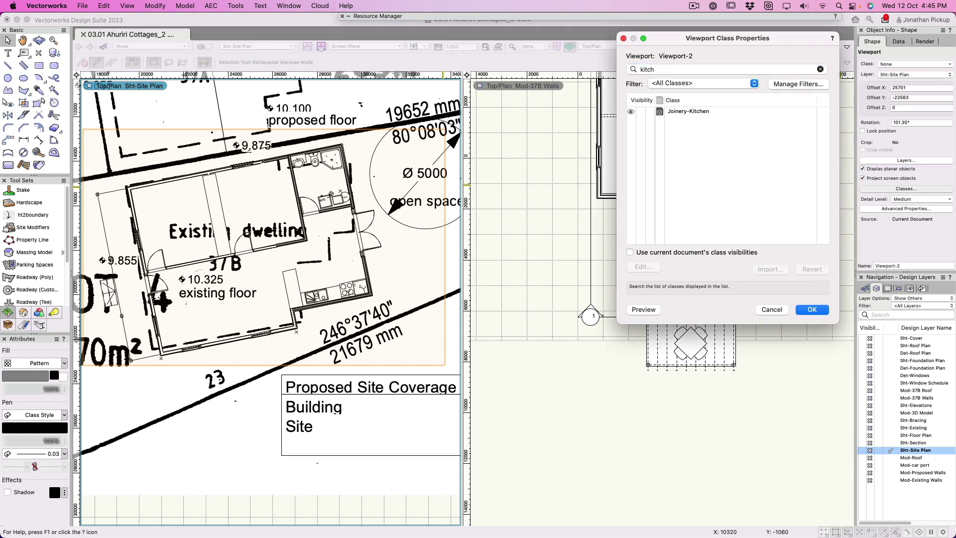
click(641, 111)
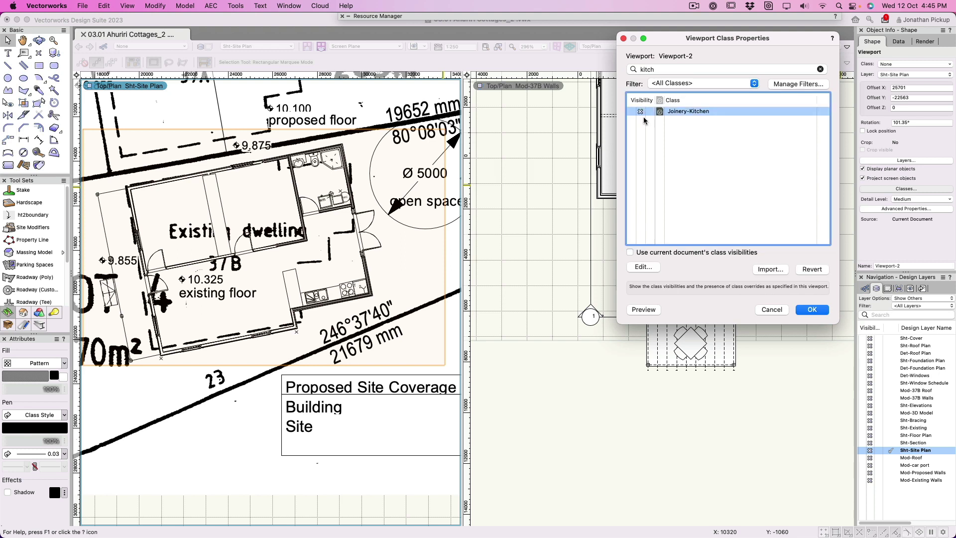
click(654, 310)
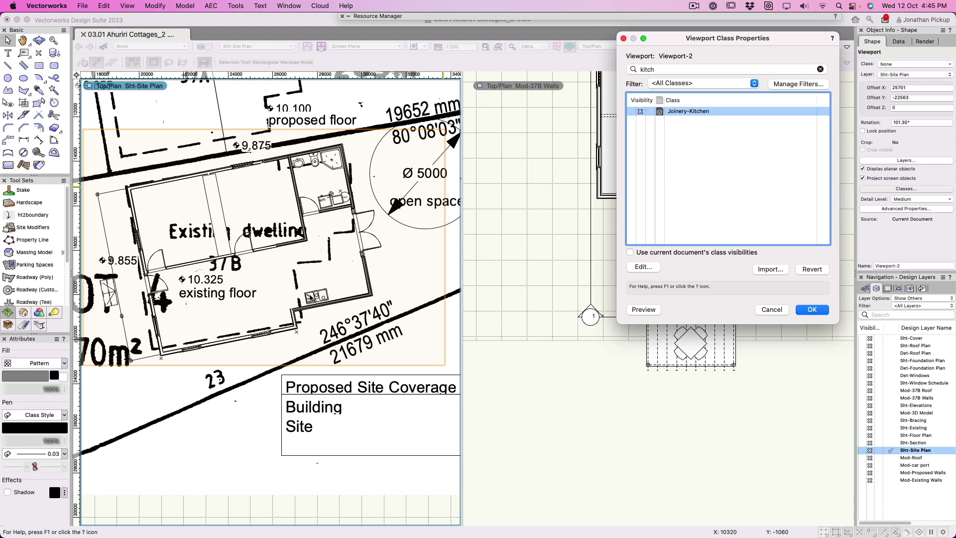
click(813, 310)
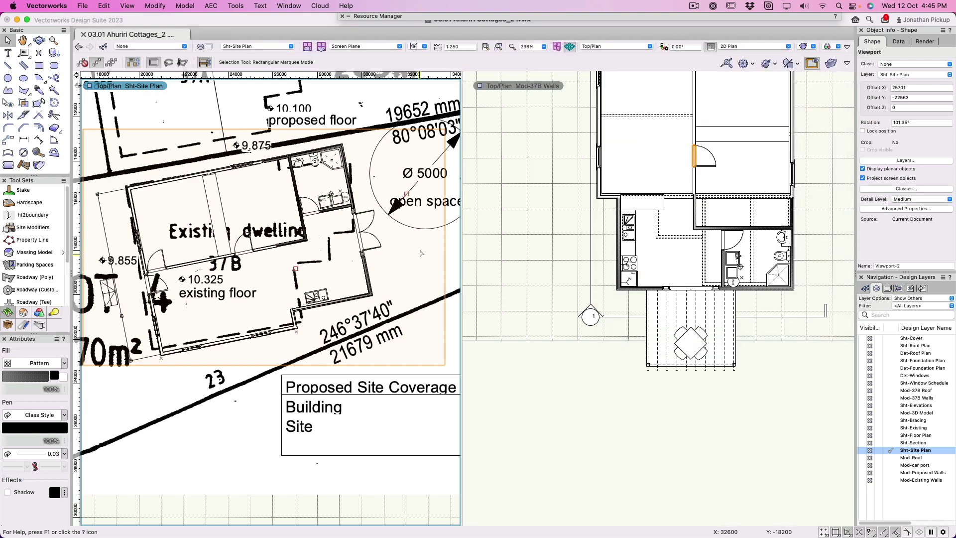
Close the split view and create sheet layer number 001 titled Site Plan
scroll(421, 254, down, 5)
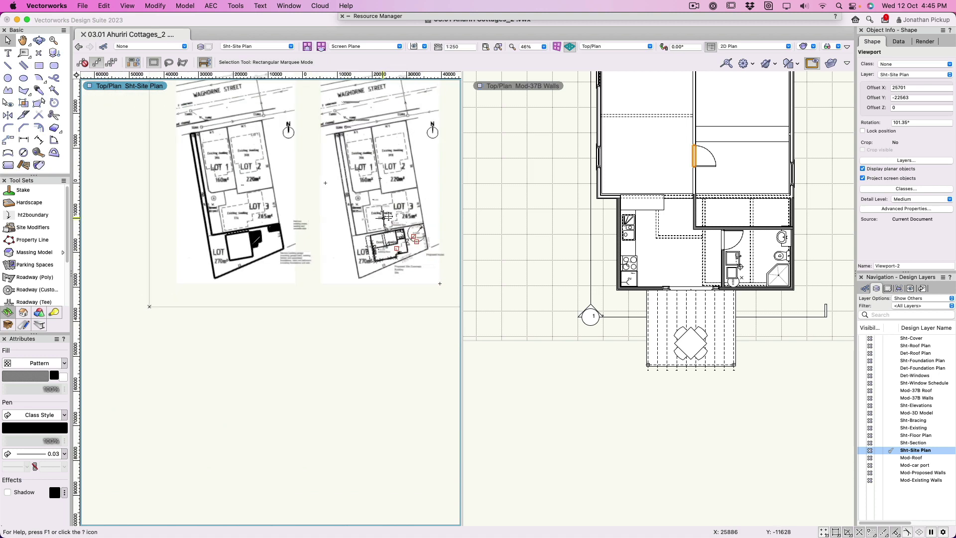
key(super+alt+1)
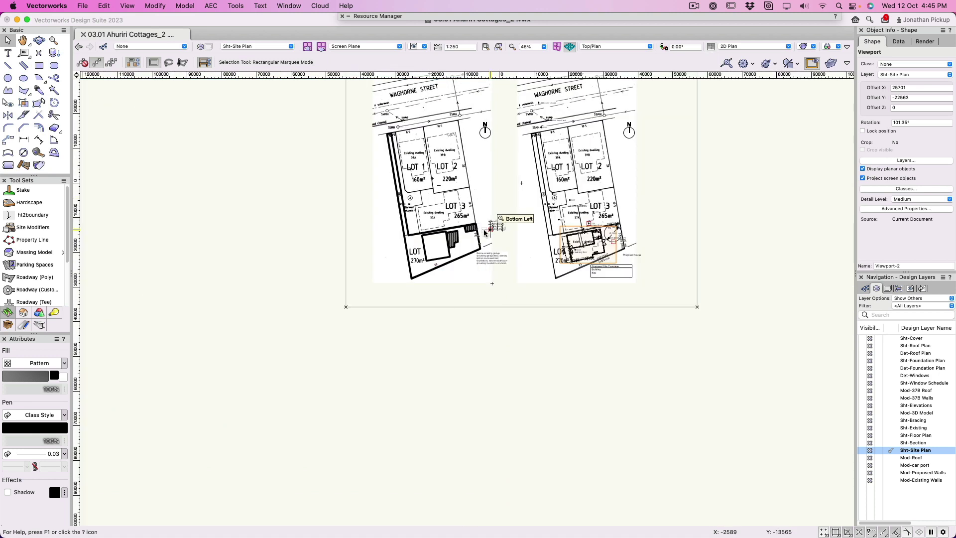
scroll(459, 228, right, 5)
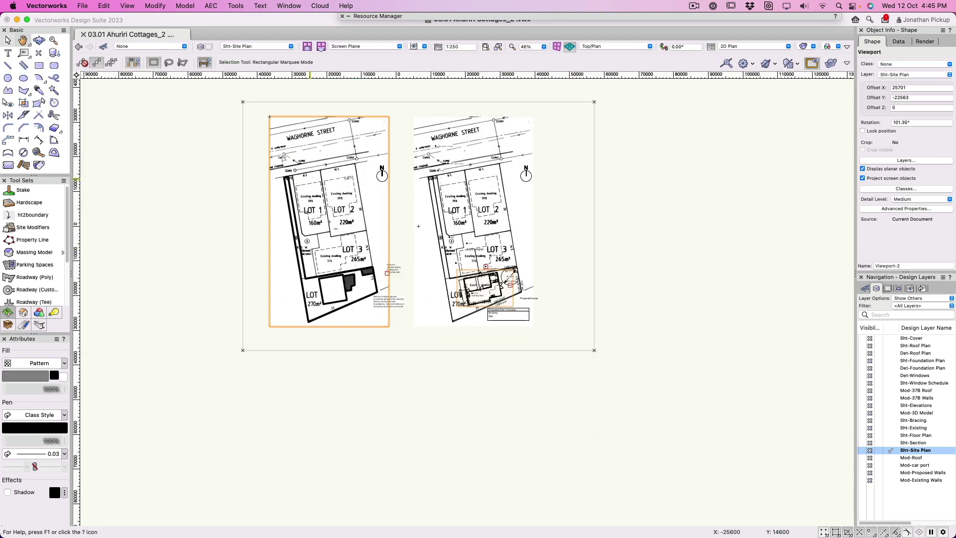
click(232, 46)
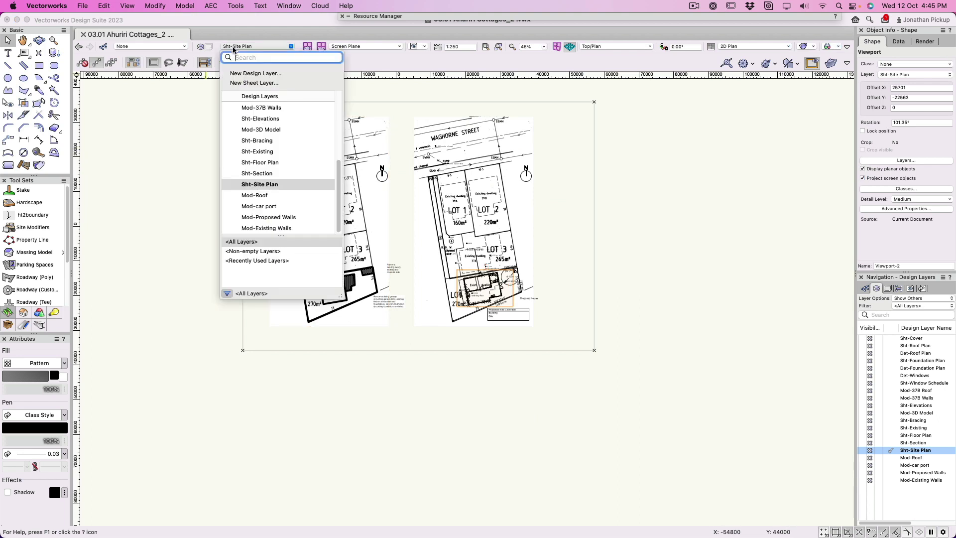
scroll(259, 159, up, 5)
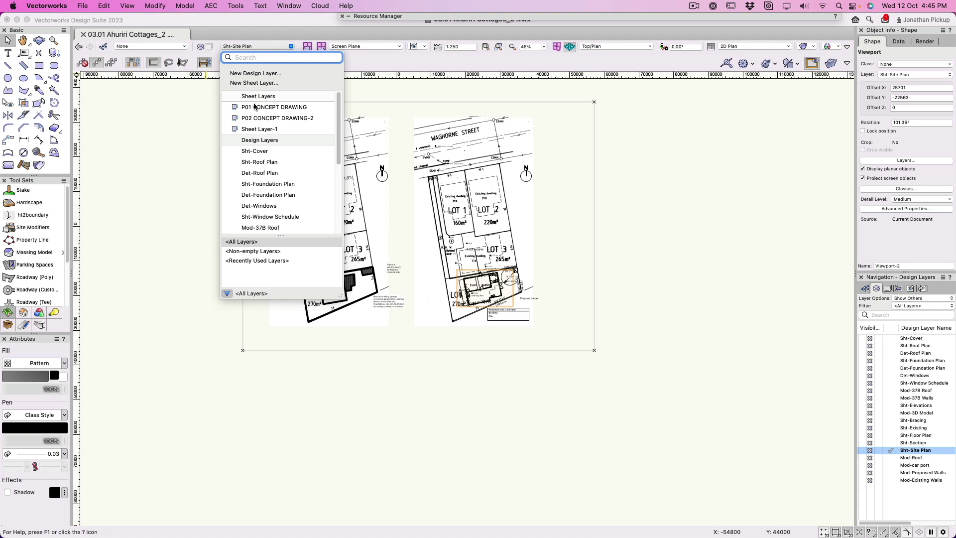
click(247, 82)
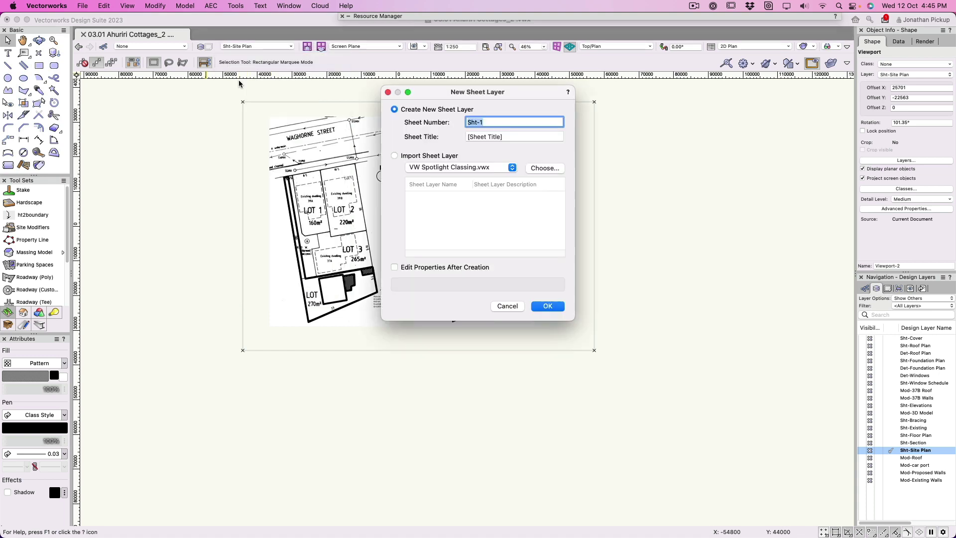
text(001)
key(Tab)
text(Si)
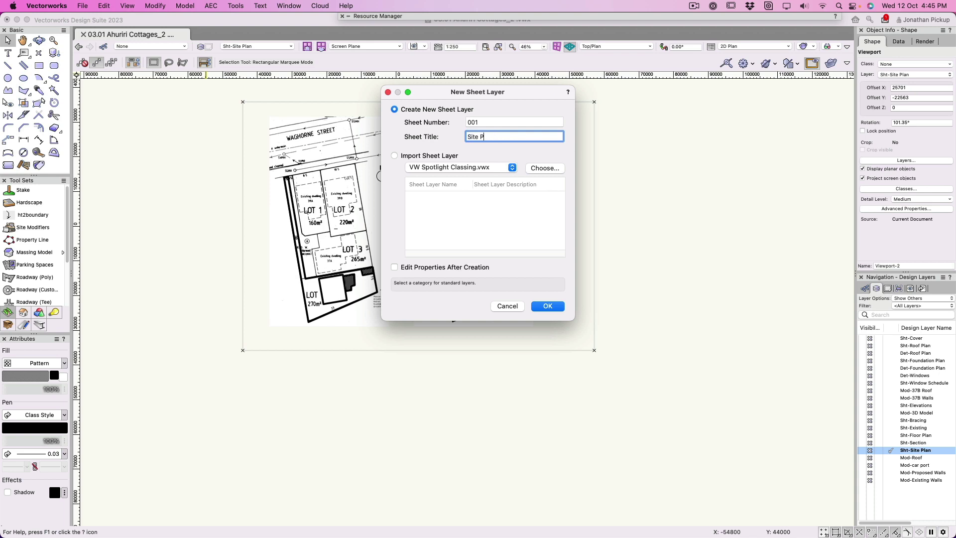
text(te Plan)
key(Return)
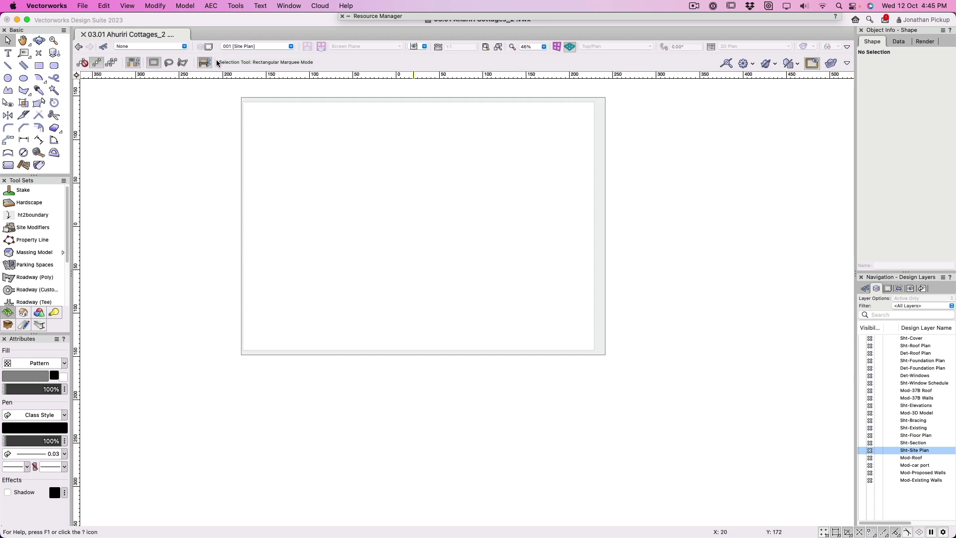
On Sht-Site Plan, draw a solid-filled rectangle enclosing both site plans
click(230, 47)
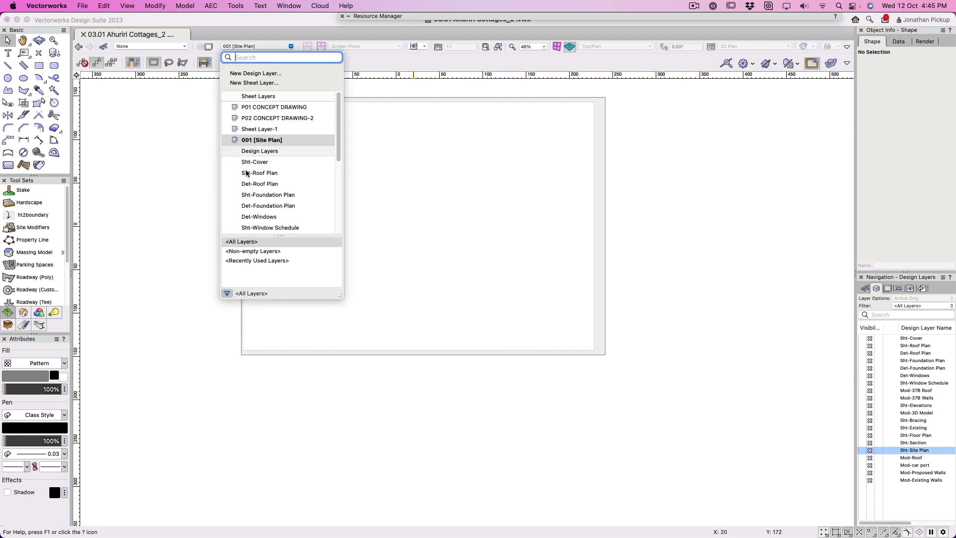
scroll(249, 185, down, 5)
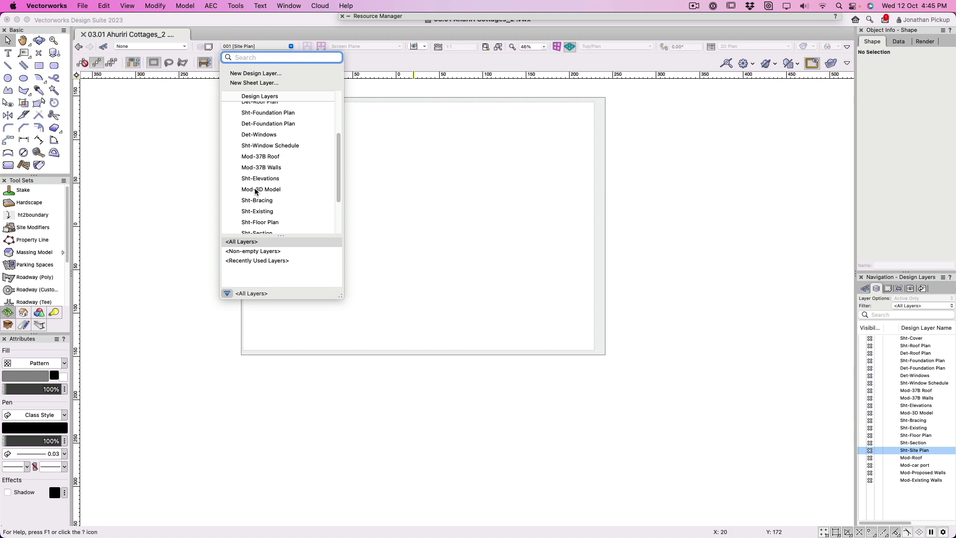
scroll(255, 192, down, 3)
click(257, 185)
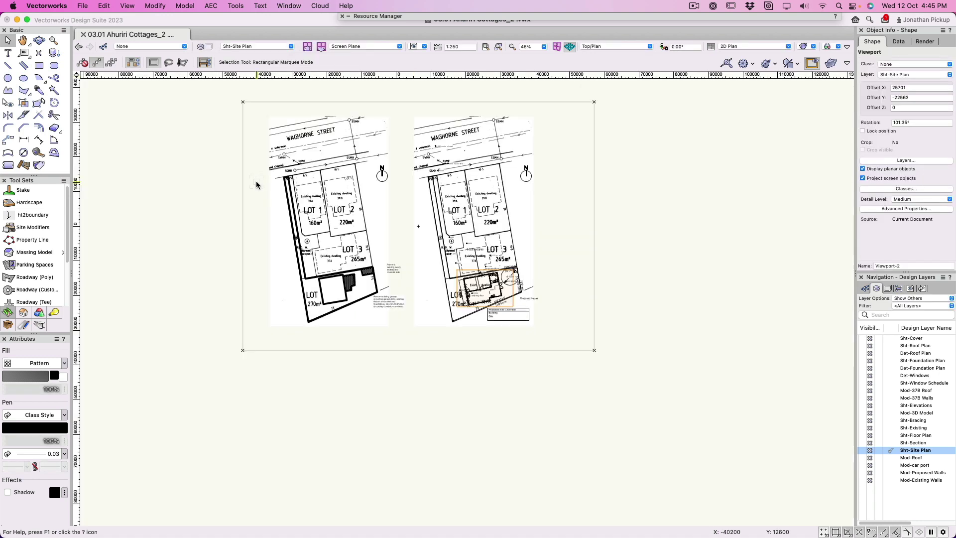
click(40, 68)
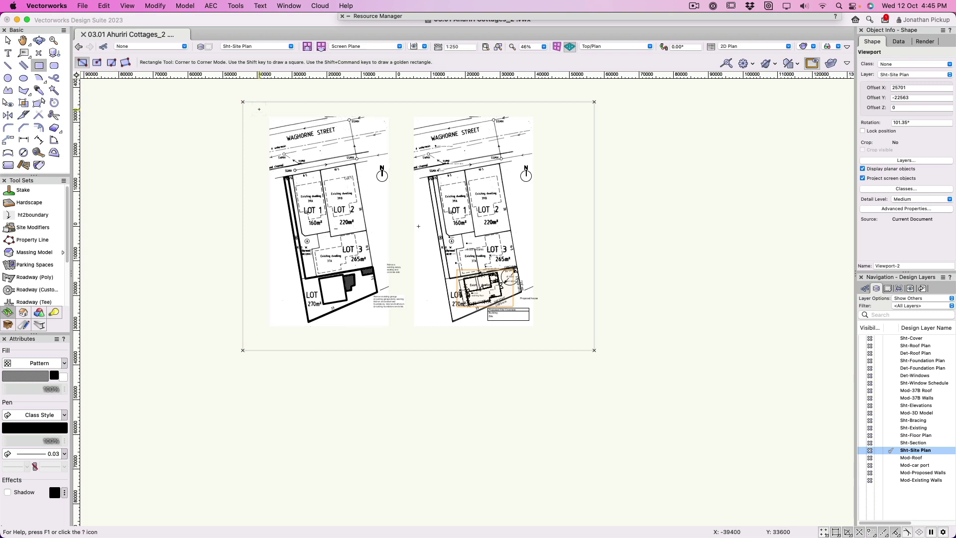
mouse_move(259, 109)
mouse_down()
mouse_move(430, 170)
mouse_move(548, 336)
mouse_up()
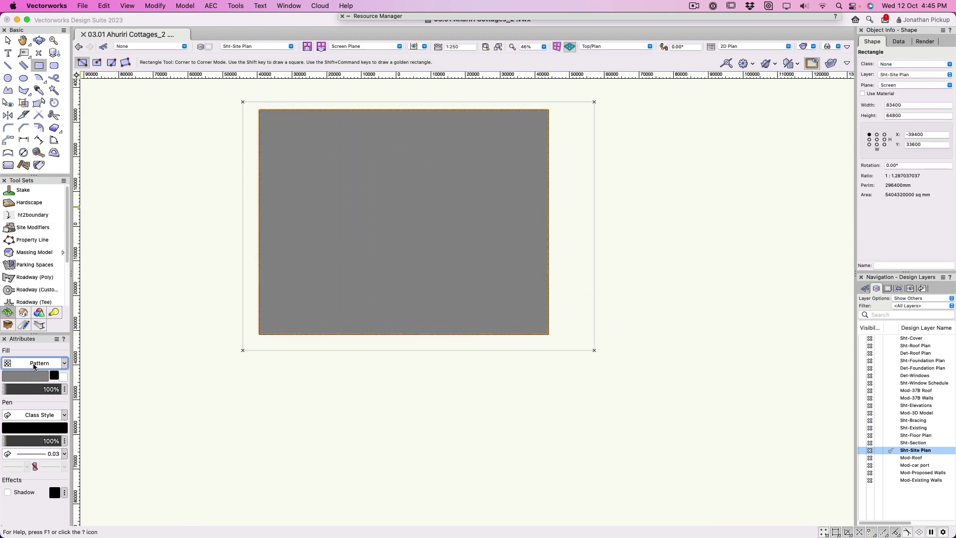
click(35, 364)
click(36, 352)
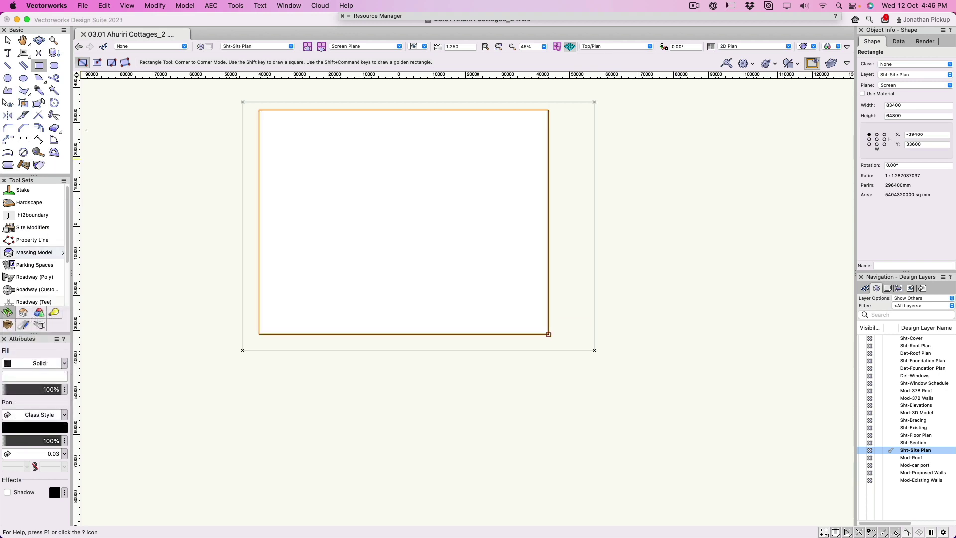
Create a viewport named Site Plan on sheet 001, titled Existing Site Plan
click(124, 6)
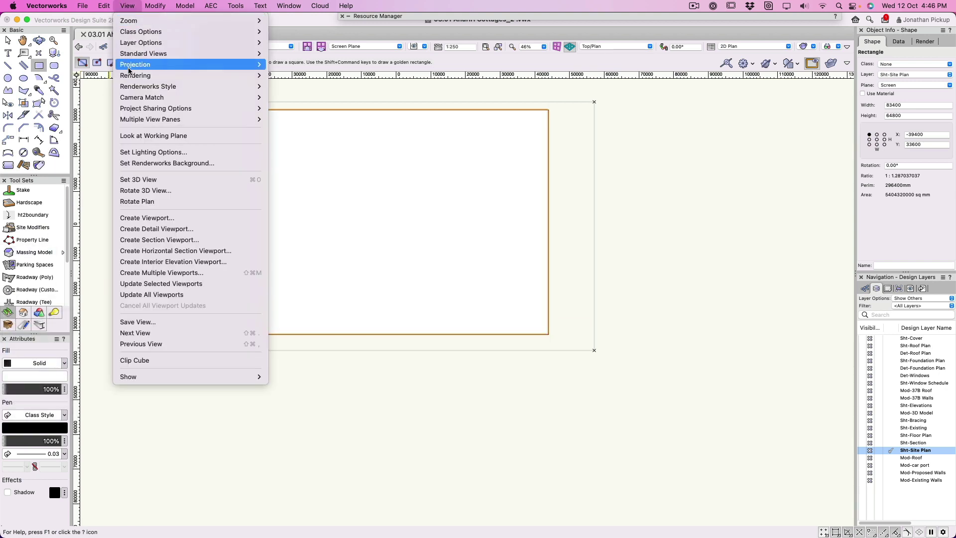
click(143, 218)
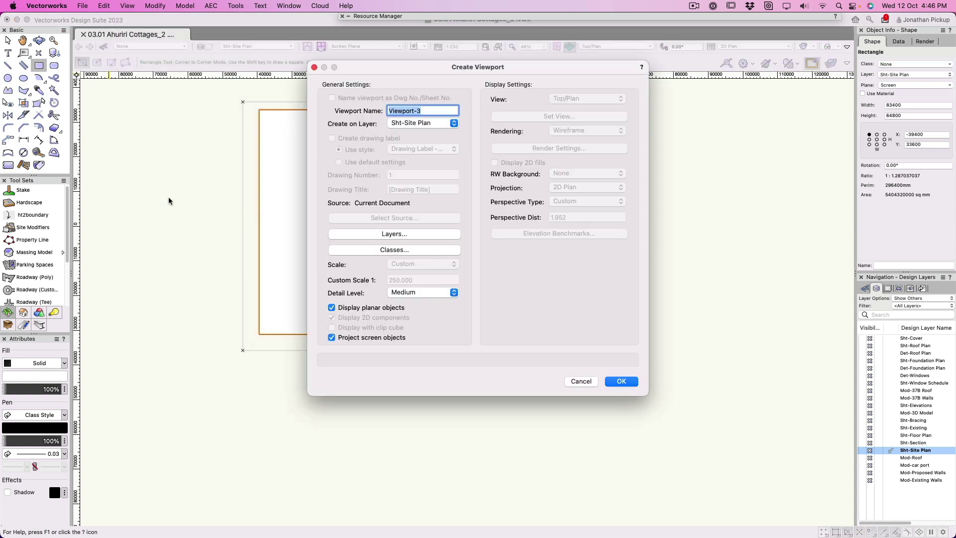
text(Site Plan view)
key(super+a)
click(403, 127)
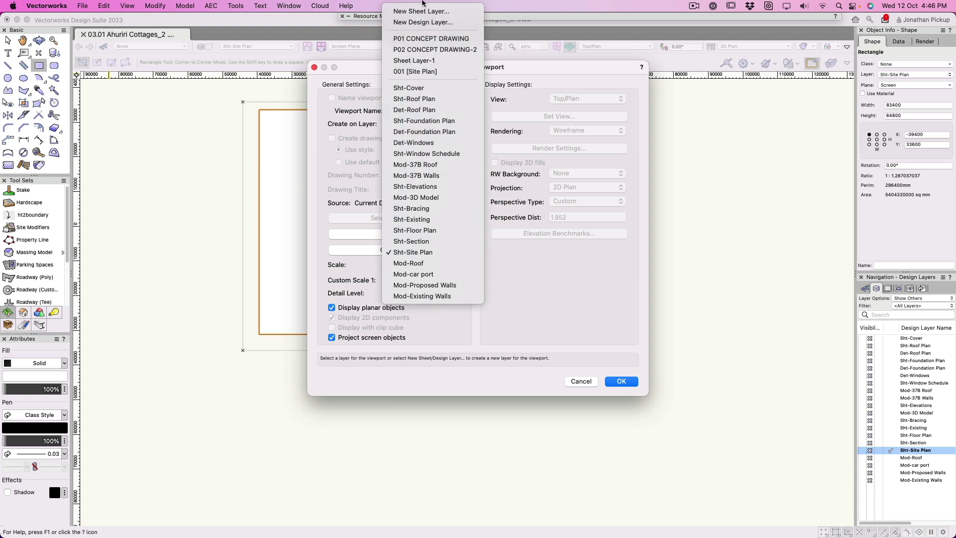
click(415, 72)
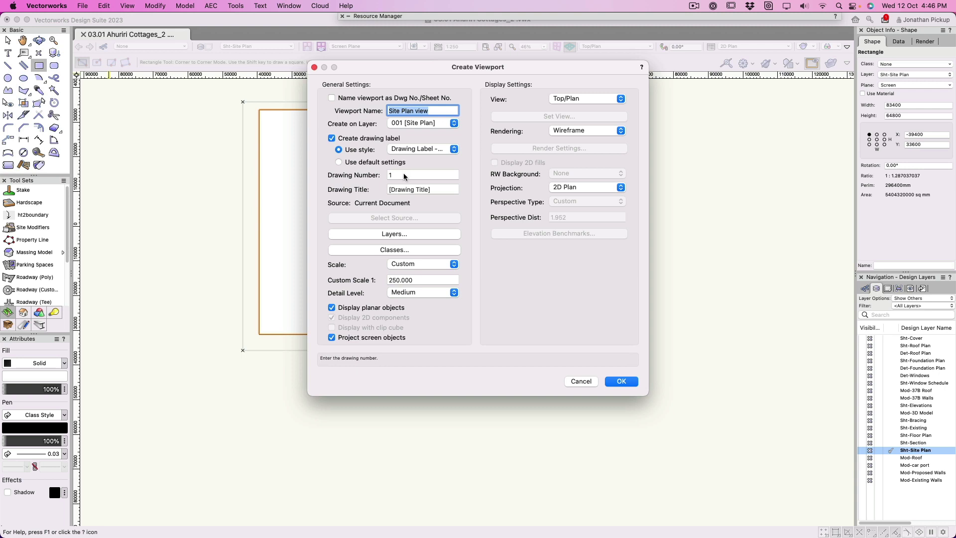
click(377, 190)
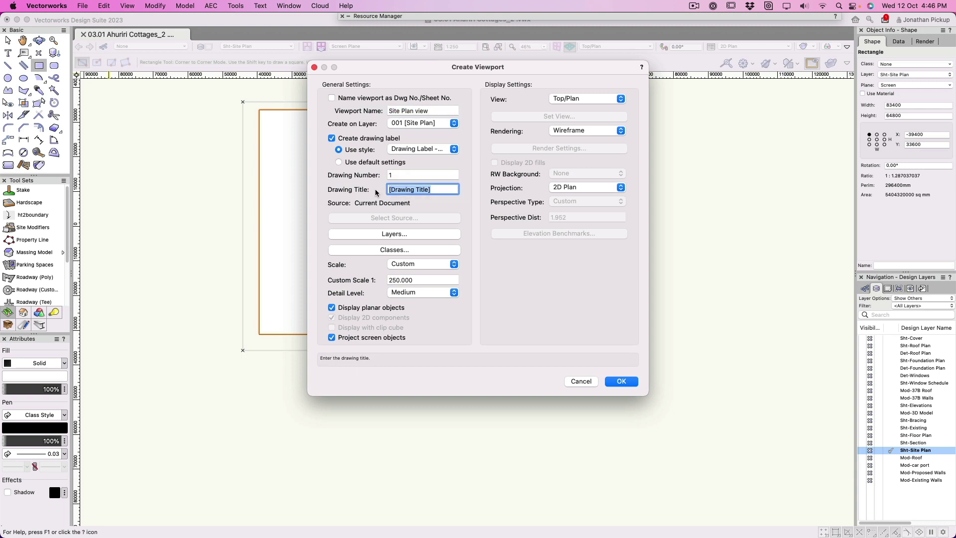
text(Existing Site Plan)
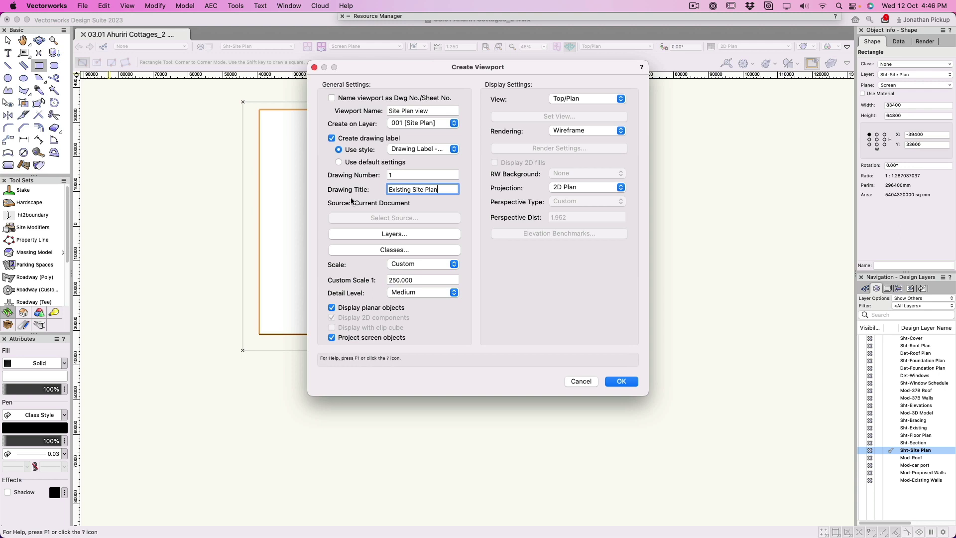
click(378, 233)
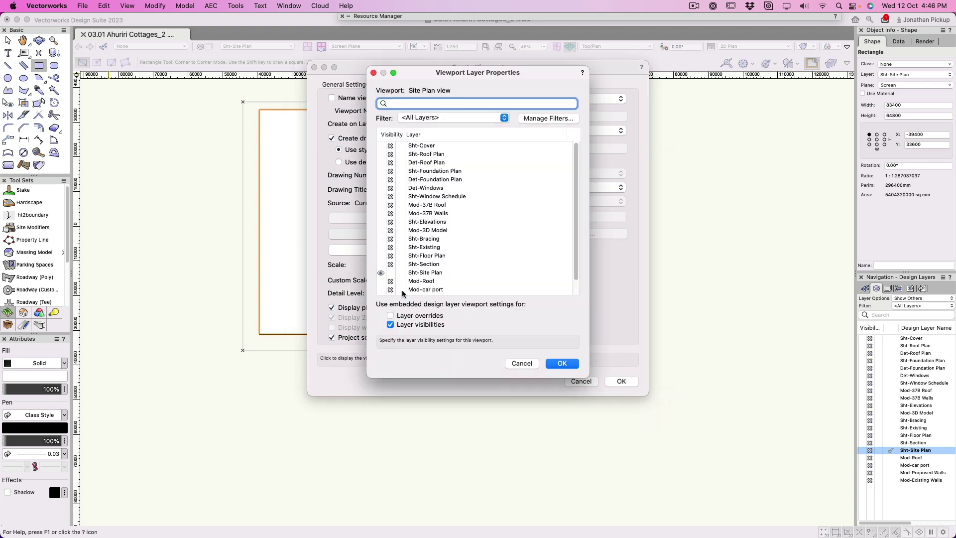
click(562, 363)
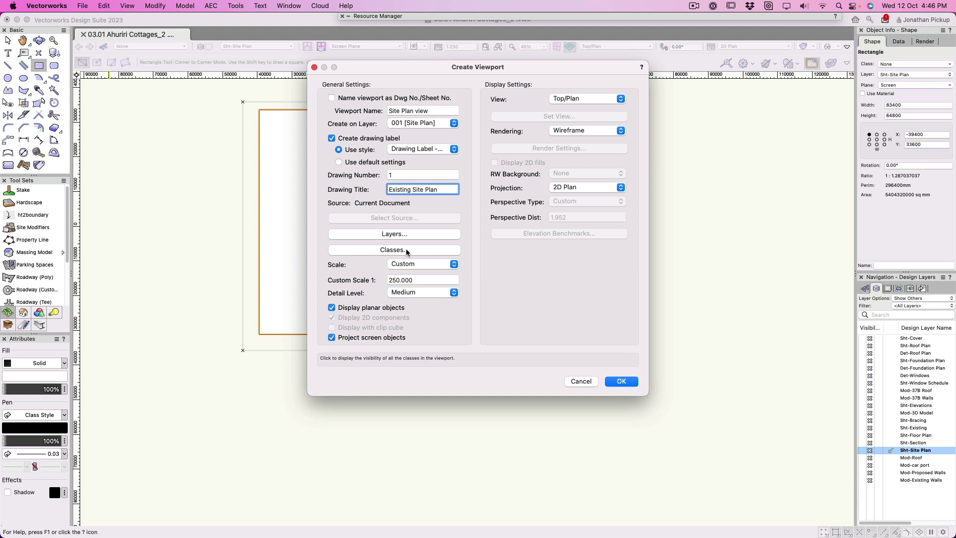
click(622, 381)
Place a drawing label under the right plan titled Proposed Site Plan
key(x)
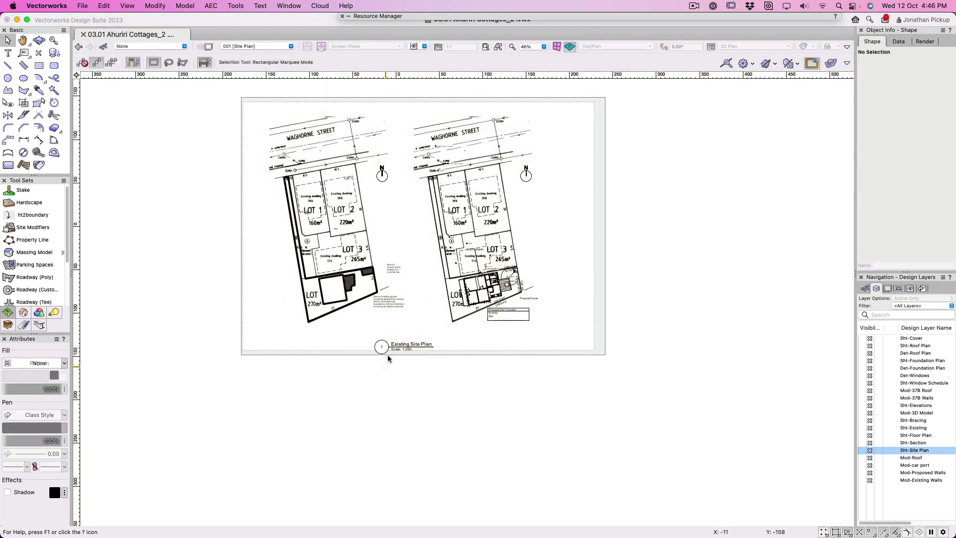
double_click(389, 347)
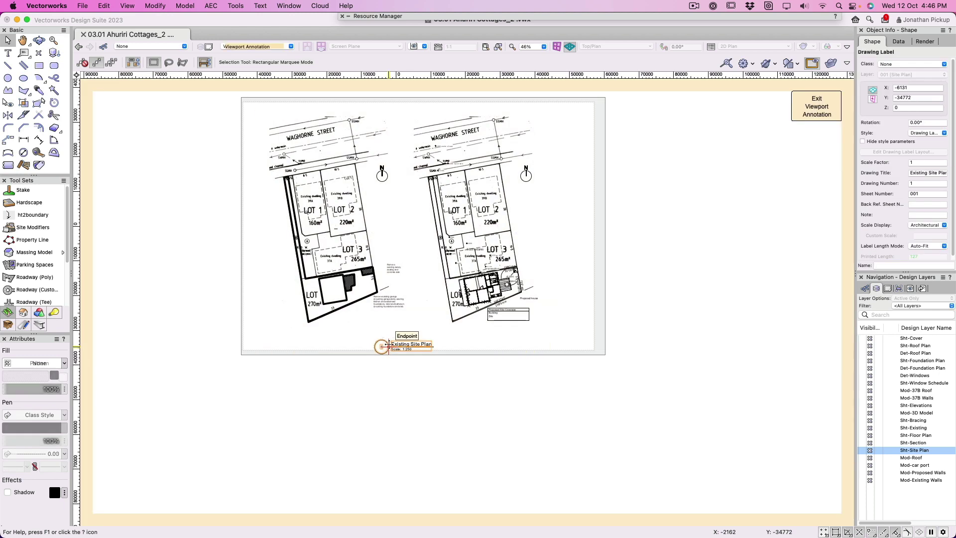
mouse_move(389, 346)
mouse_down()
mouse_move(320, 334)
mouse_move(485, 339)
mouse_move(471, 347)
mouse_up()
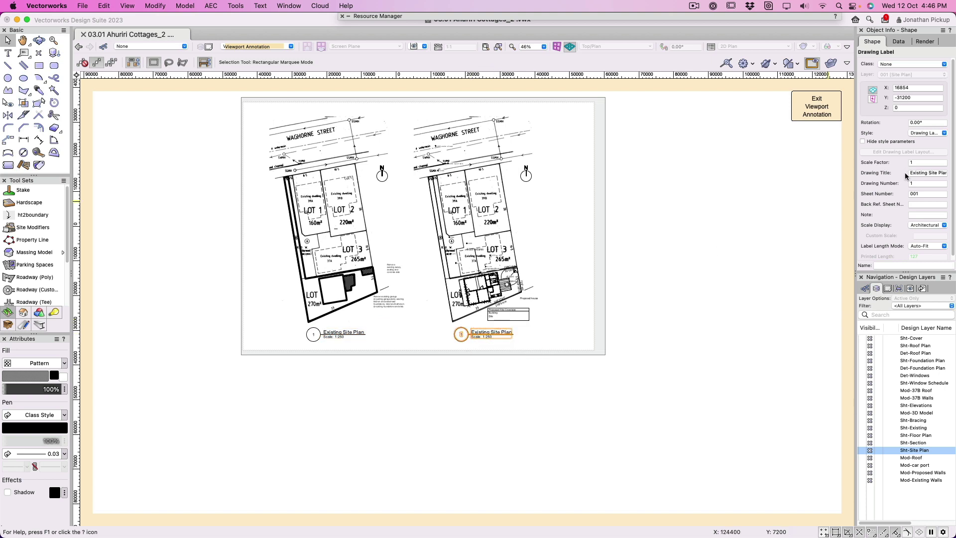
click(921, 172)
text(Proposed)
key(Return)
click(817, 107)
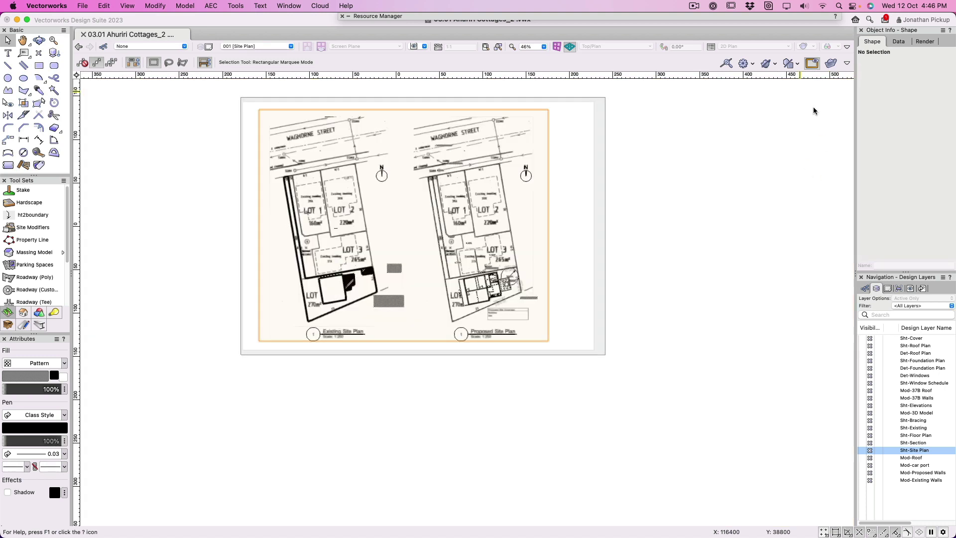
Pick the Title Block Border tool and browse title block styles in its preferences
click(23, 325)
scroll(28, 297, down, 5)
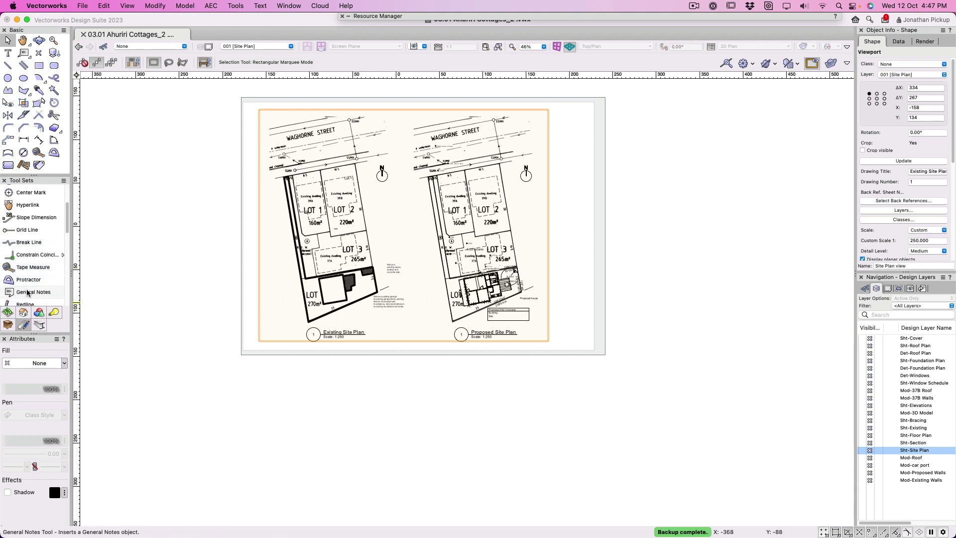
scroll(27, 292, up, 2)
scroll(31, 259, down, 5)
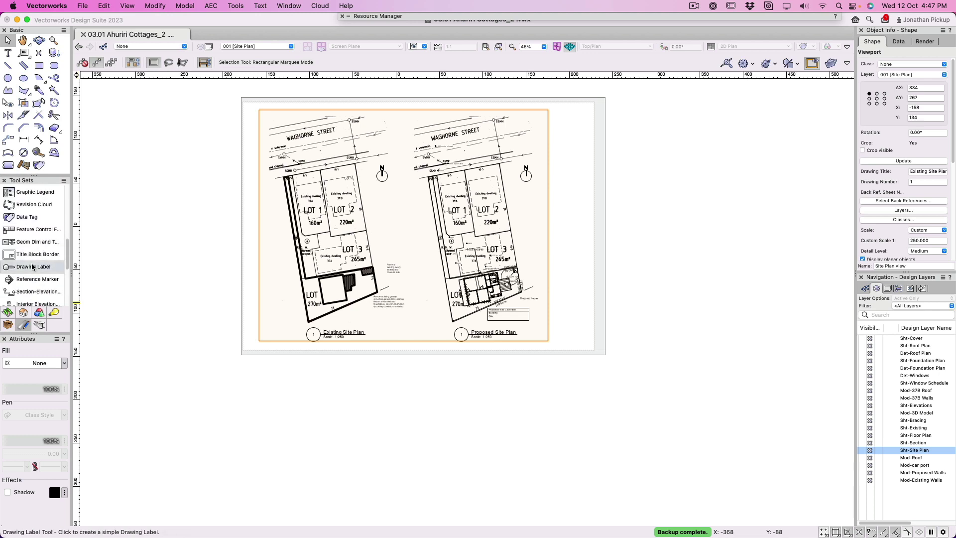
click(44, 255)
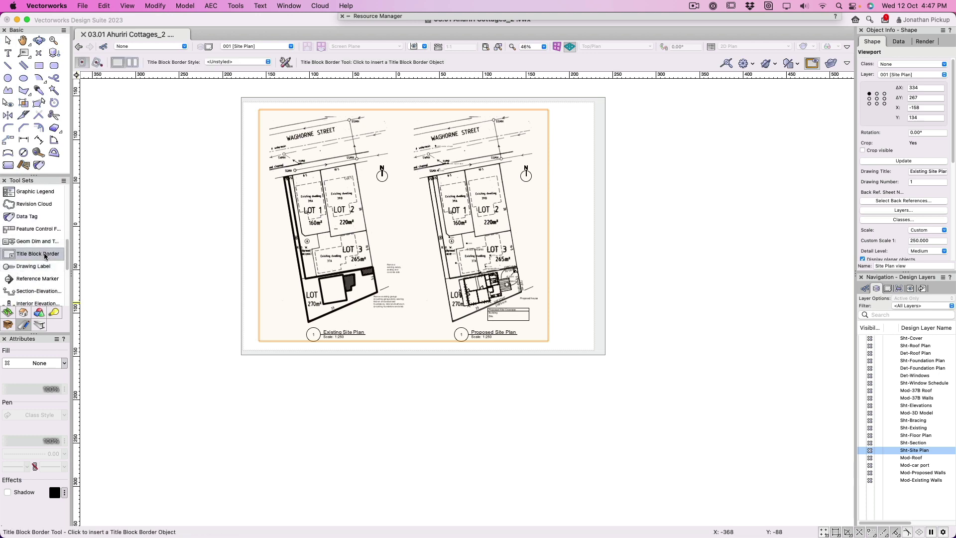
click(181, 232)
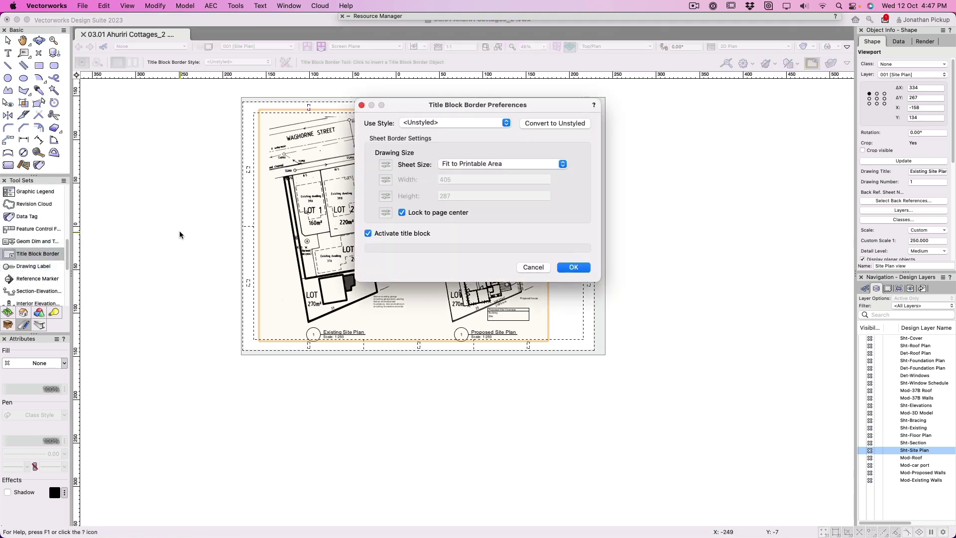
click(506, 123)
scroll(572, 264, down, 3)
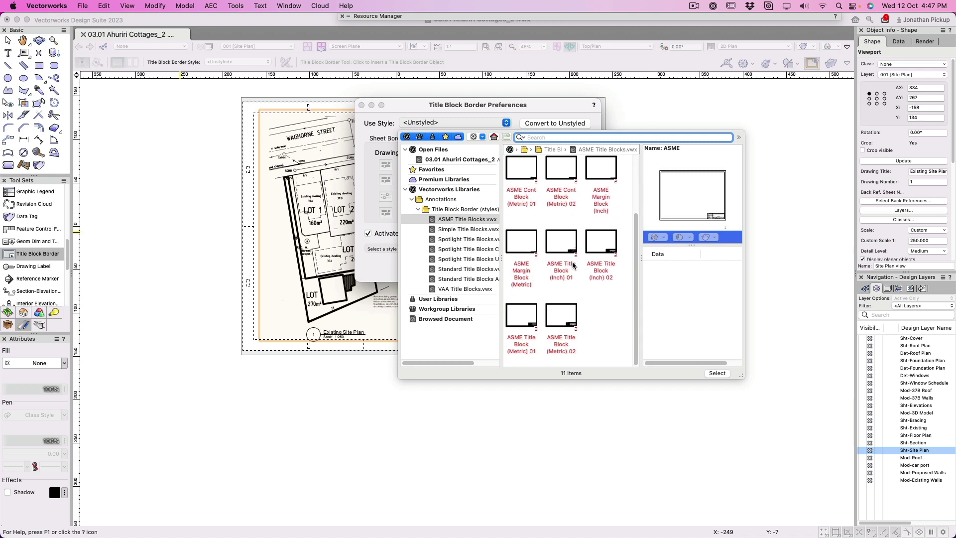
scroll(572, 267, up, 3)
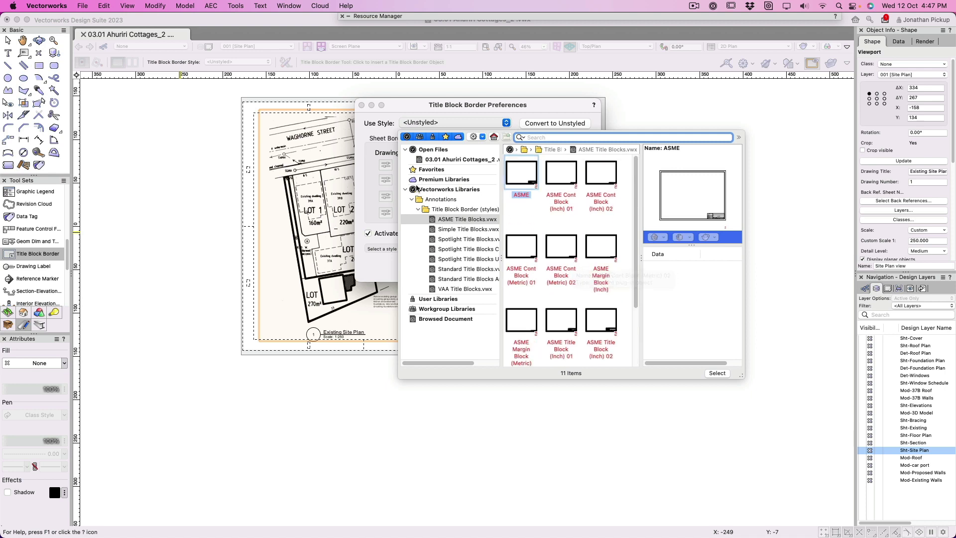
click(429, 170)
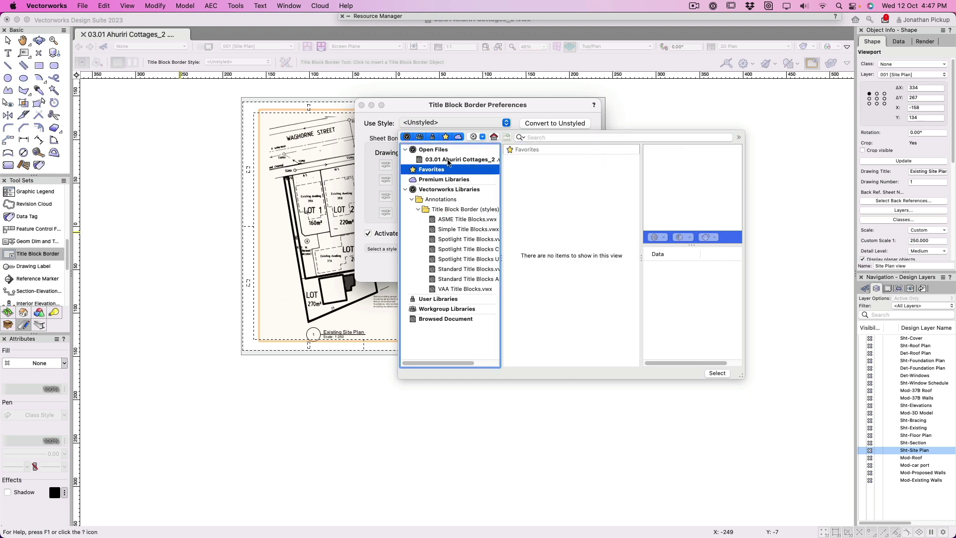
click(449, 160)
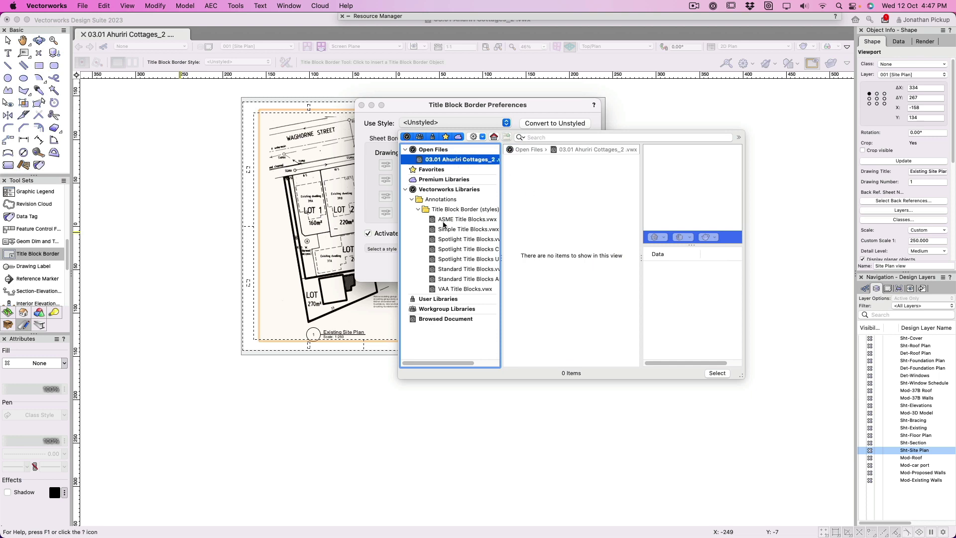
Choose US Arch NCS 01 as the title block style and insert the border on the sheet
click(446, 280)
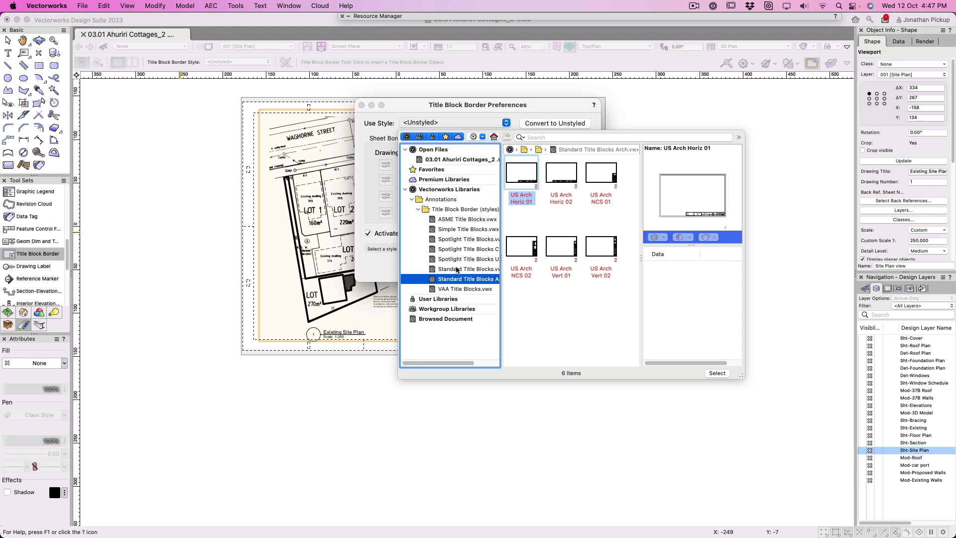
click(603, 176)
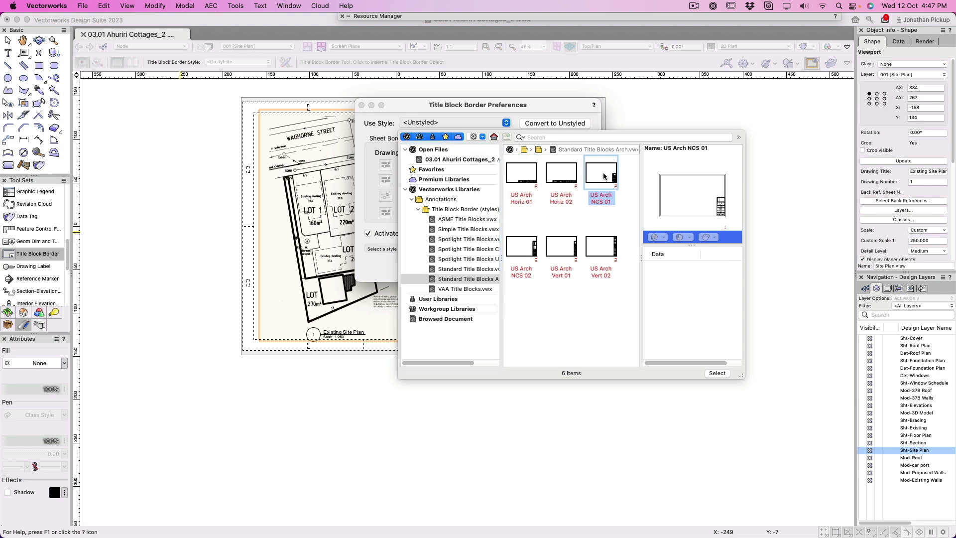
click(717, 374)
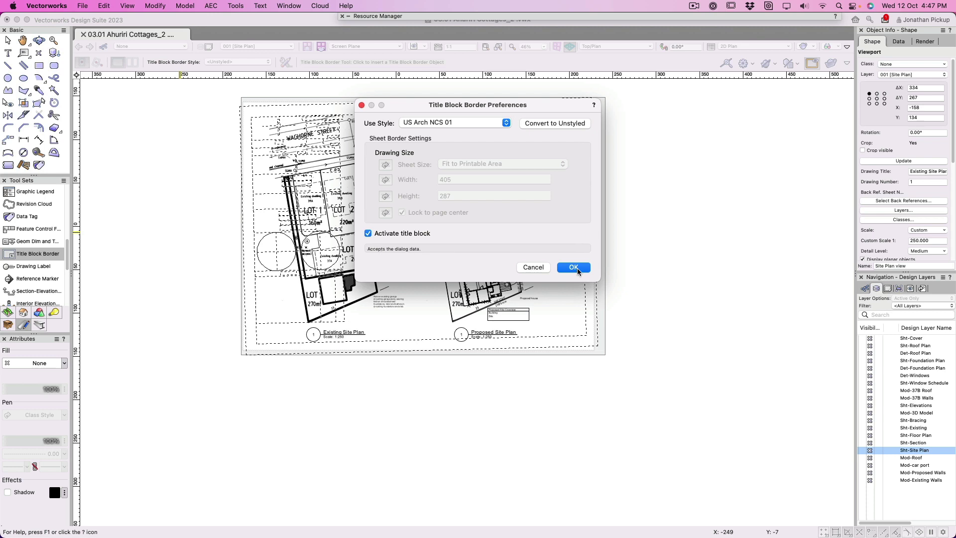
click(534, 123)
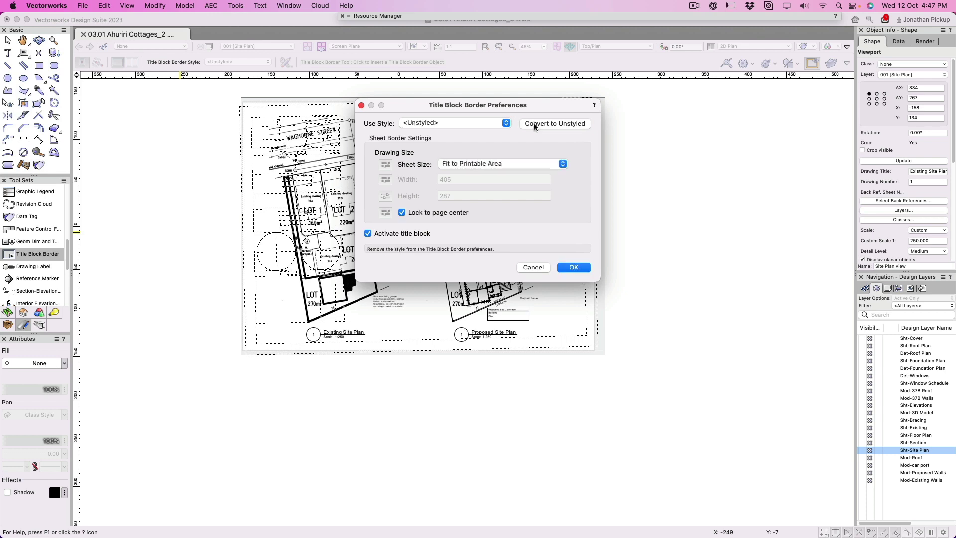
click(574, 268)
click(573, 265)
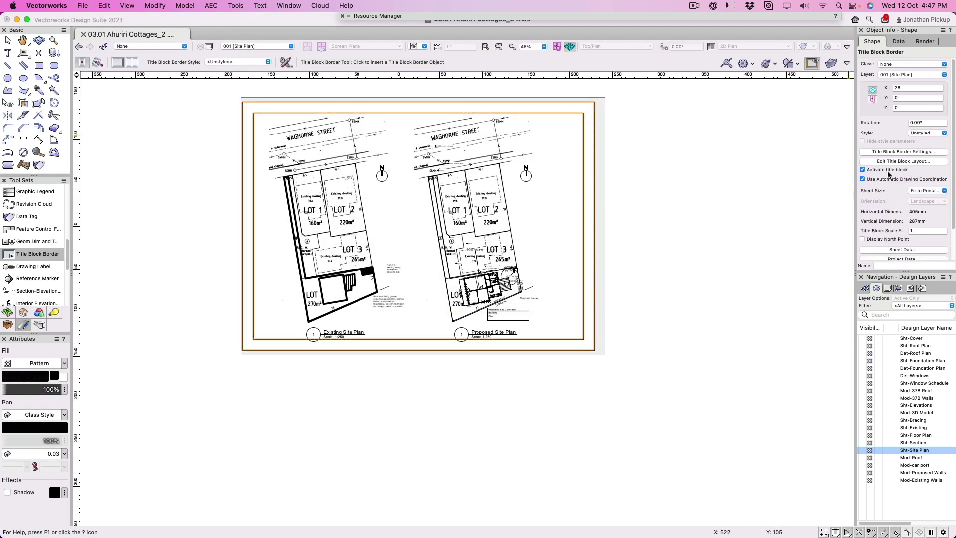
Replace the inserted border's style with US Arch NCS 01 from the library
click(921, 134)
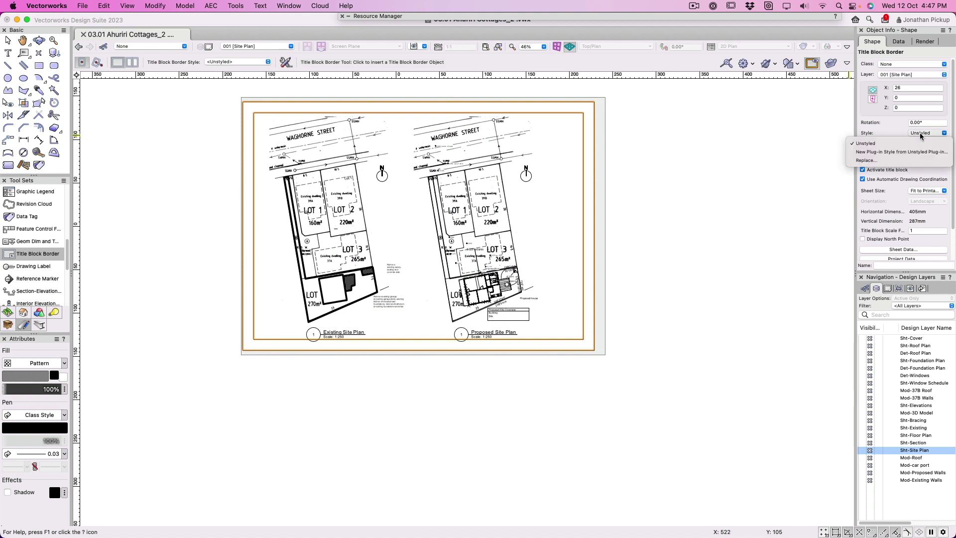
click(865, 160)
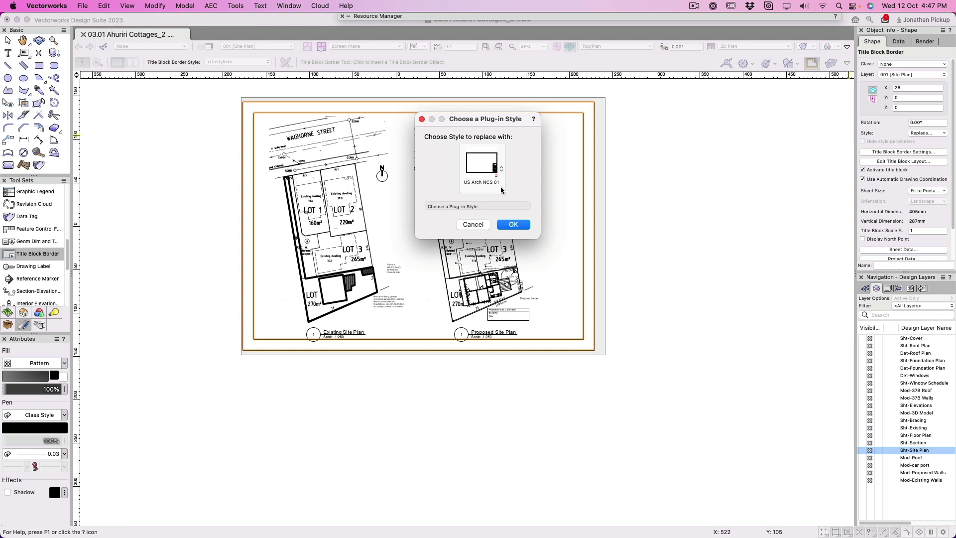
click(509, 216)
click(582, 238)
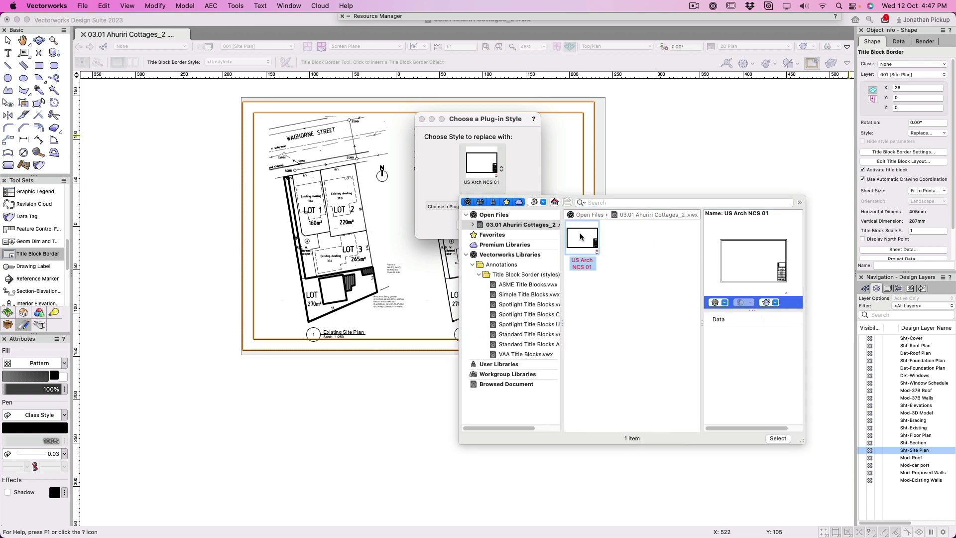
click(775, 438)
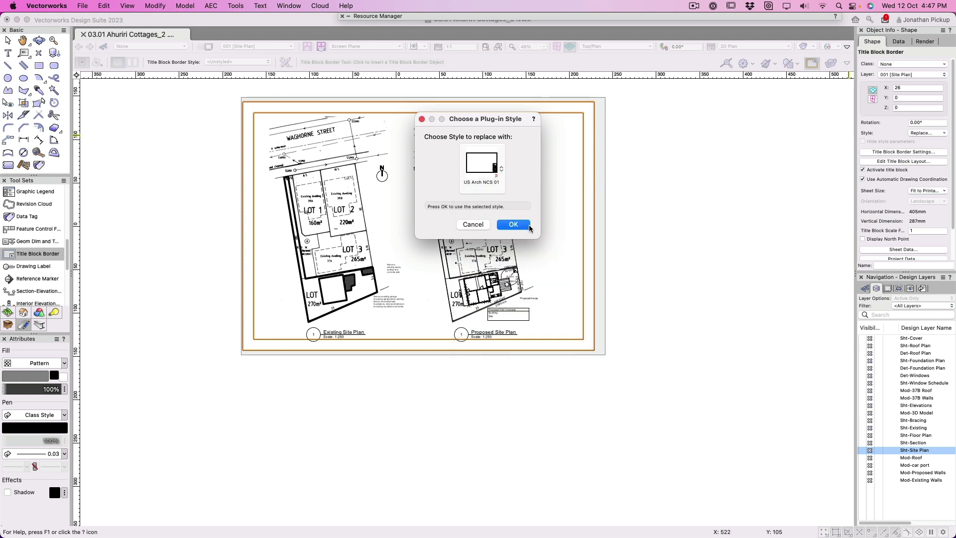
click(513, 225)
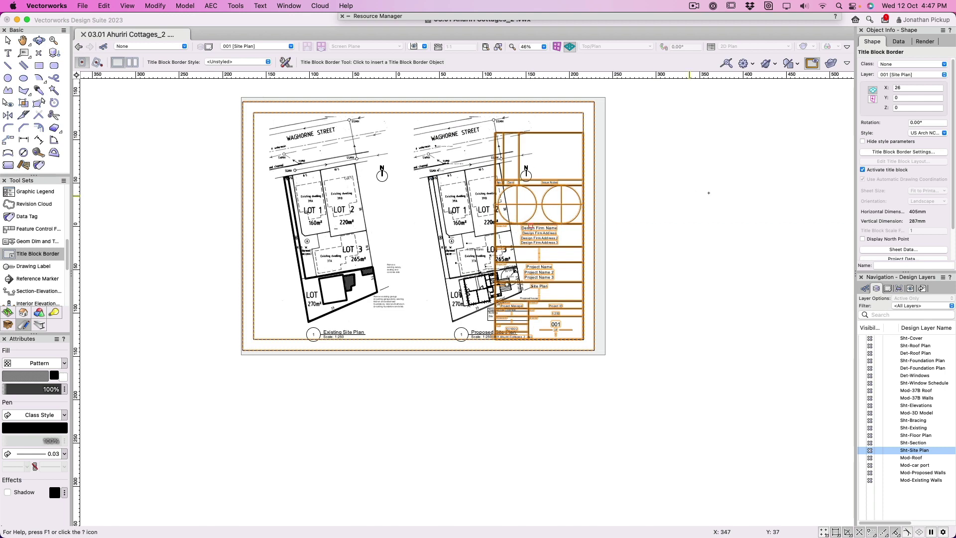
Convert the border to Unstyled with a Title Block Scale of 0.7
click(925, 134)
click(923, 169)
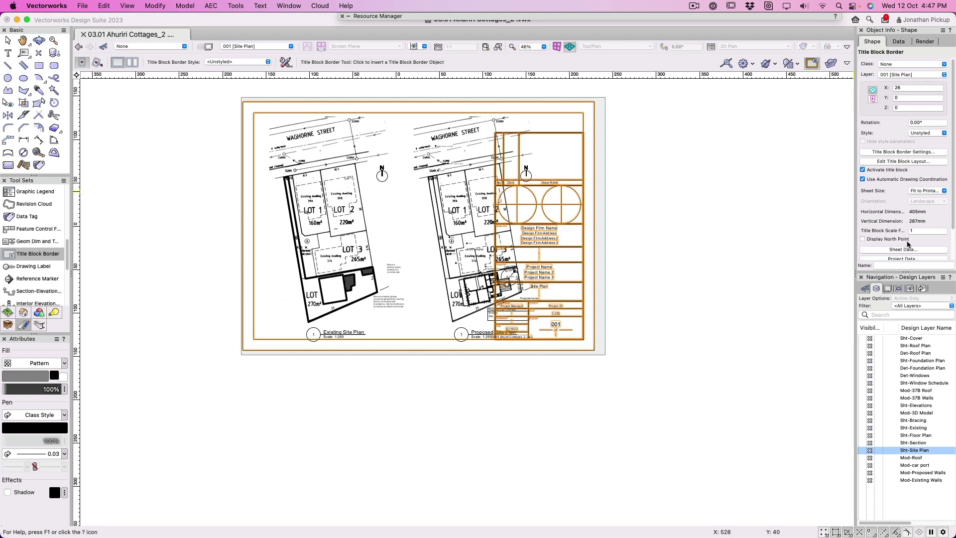
click(921, 231)
text(.7)
key(Return)
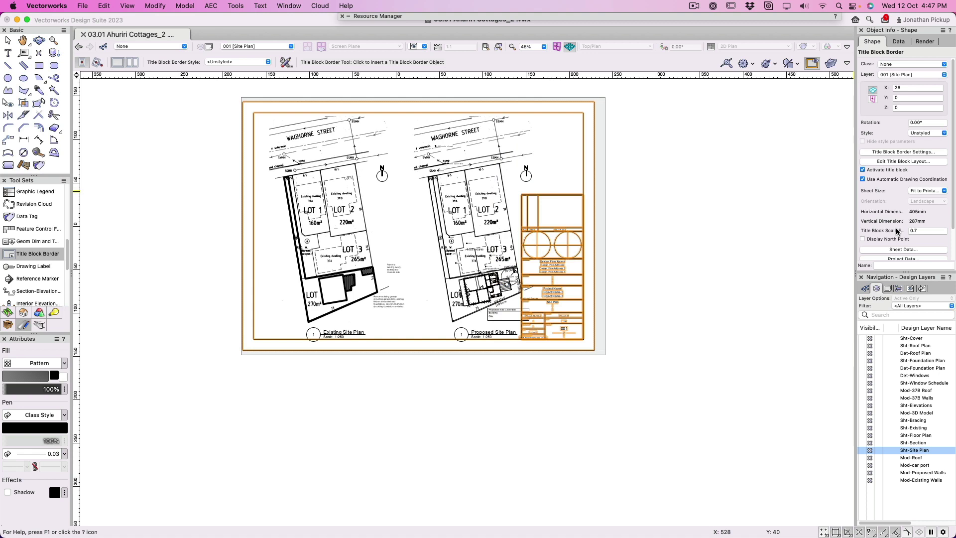
click(894, 152)
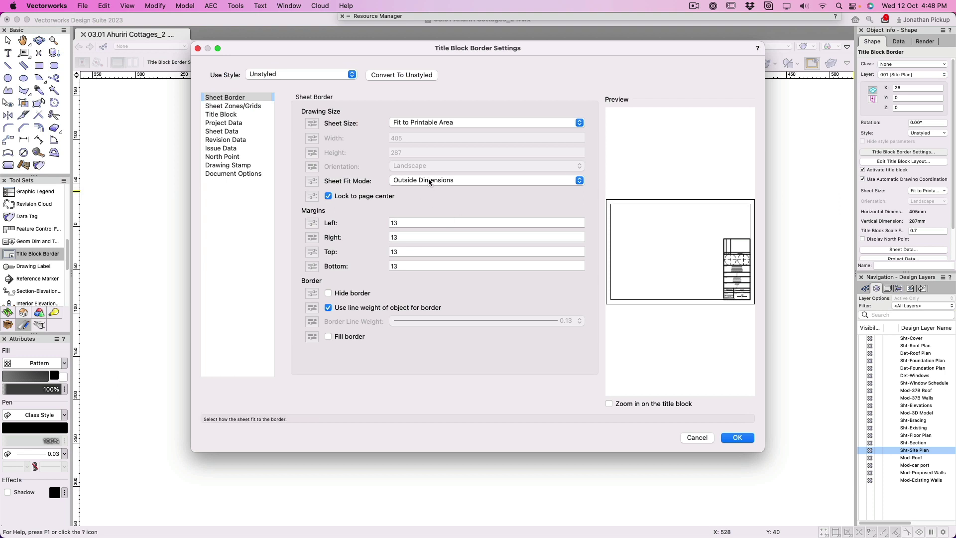
Set the left, right and top margins to 1 and hide the border line
click(403, 227)
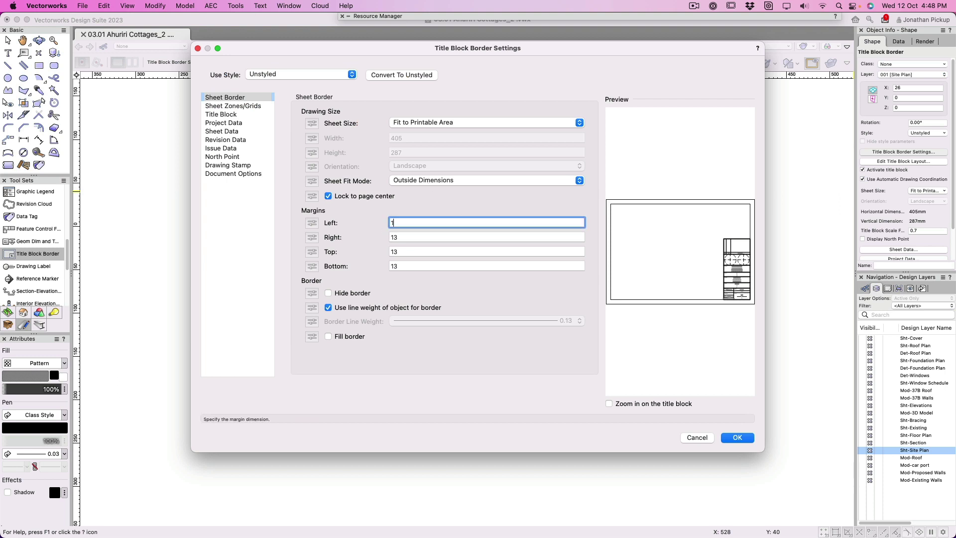
text(1)
key(Tab)
text(1)
key(Tab)
text(1)
key(Tab)
text(1)
key(Tab)
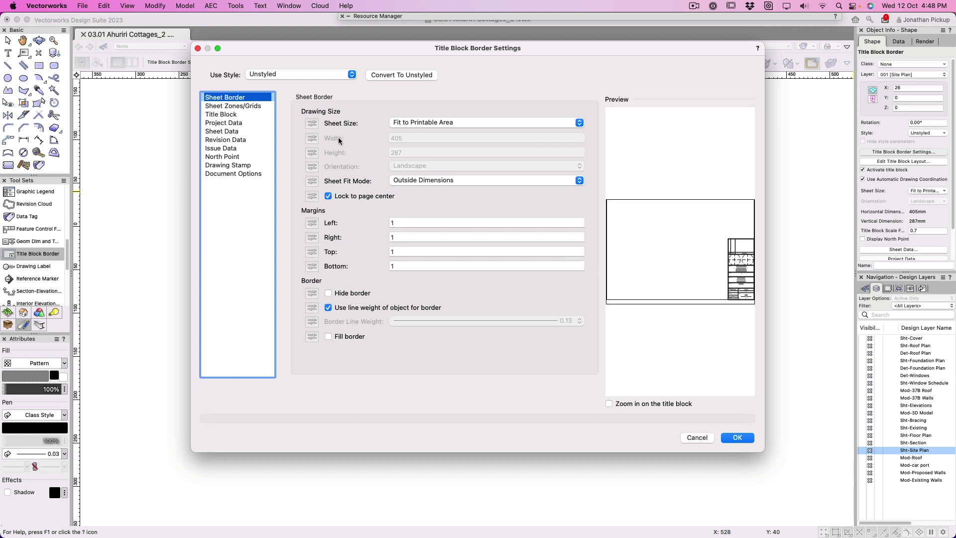
click(350, 294)
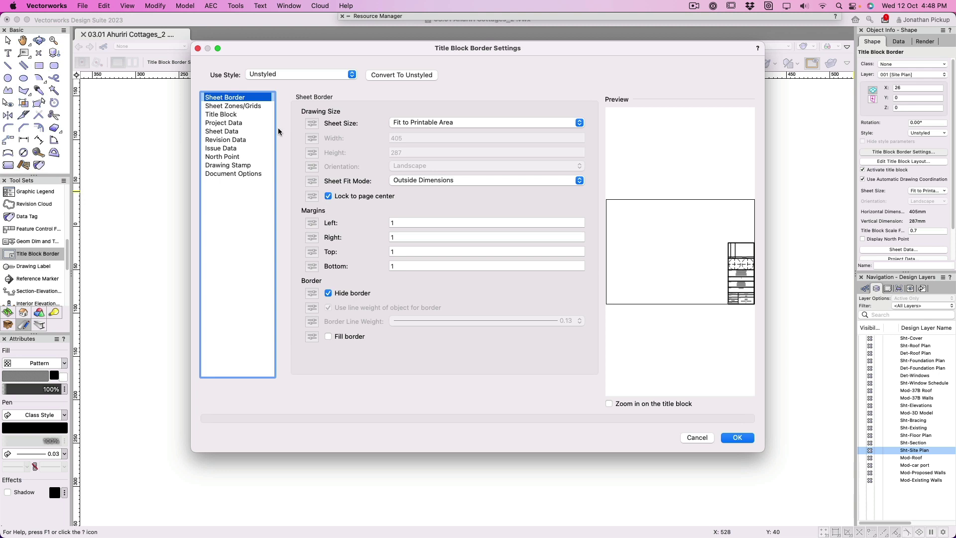
Set Crop Marks to None under Sheet Zones/Grids and apply the settings
click(239, 106)
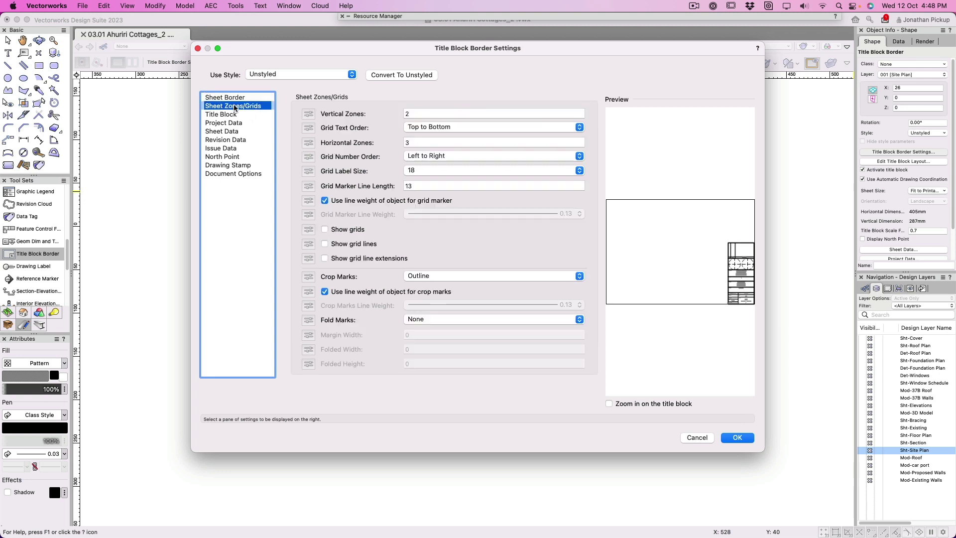
click(442, 277)
click(438, 255)
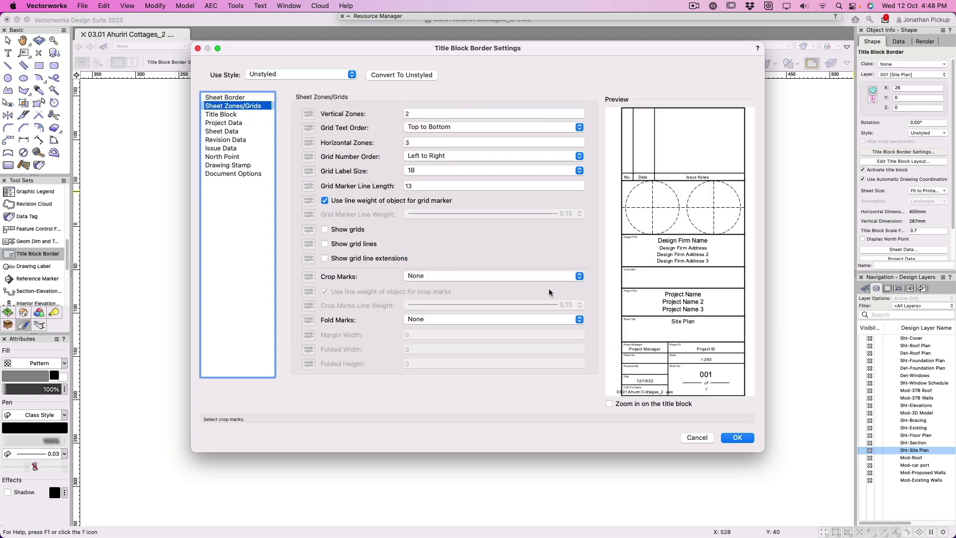
click(746, 439)
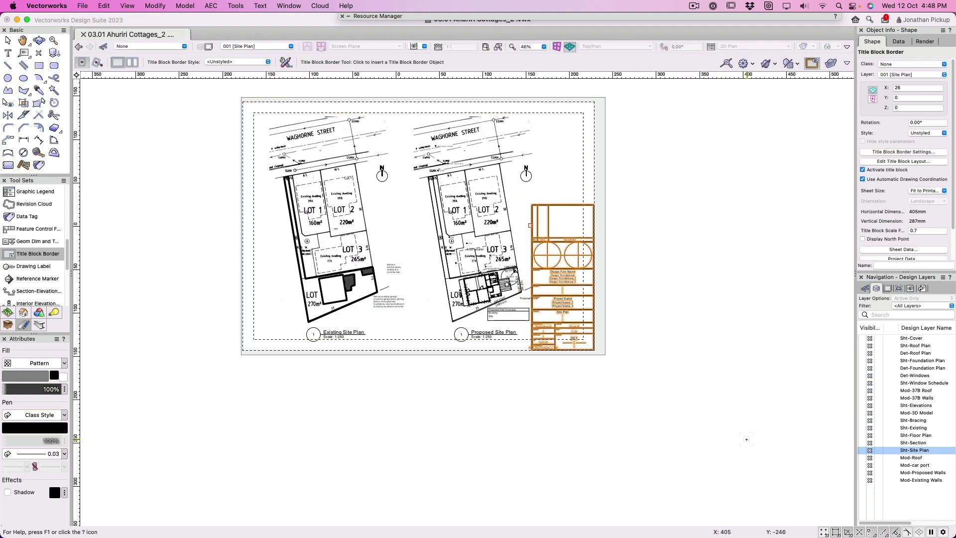
Reselect the title block and set its Title Block Scale Factor to 0.6
key(x)
click(561, 397)
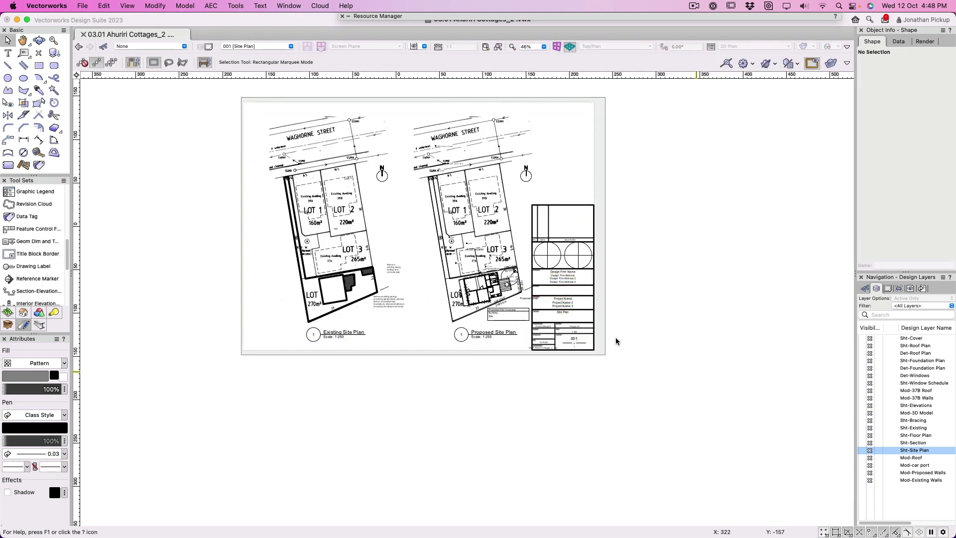
click(570, 329)
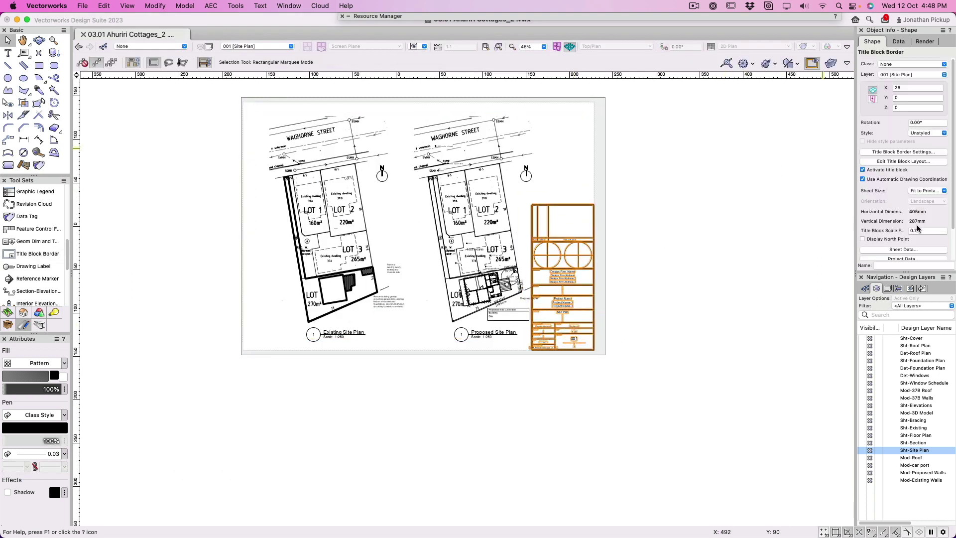
double_click(907, 231)
text(.6)
key(Return)
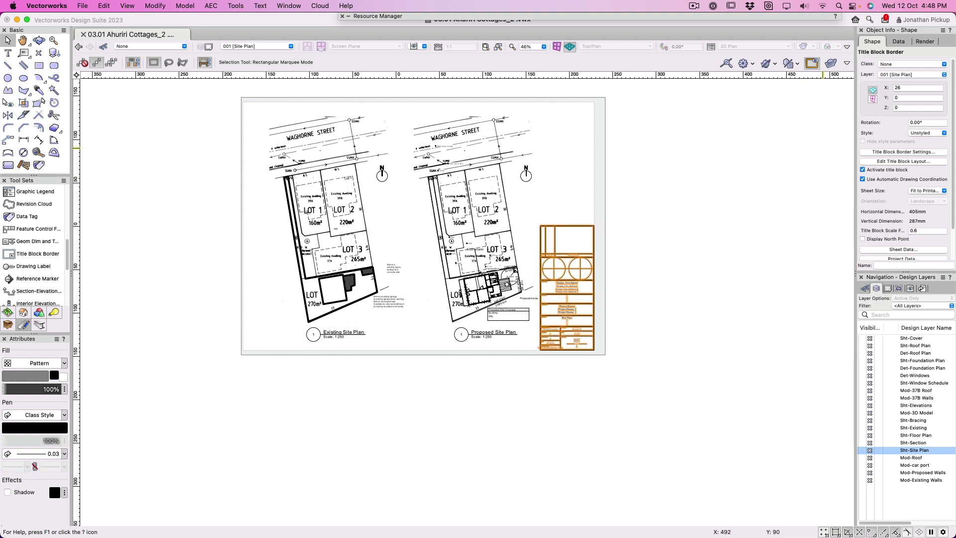
click(613, 331)
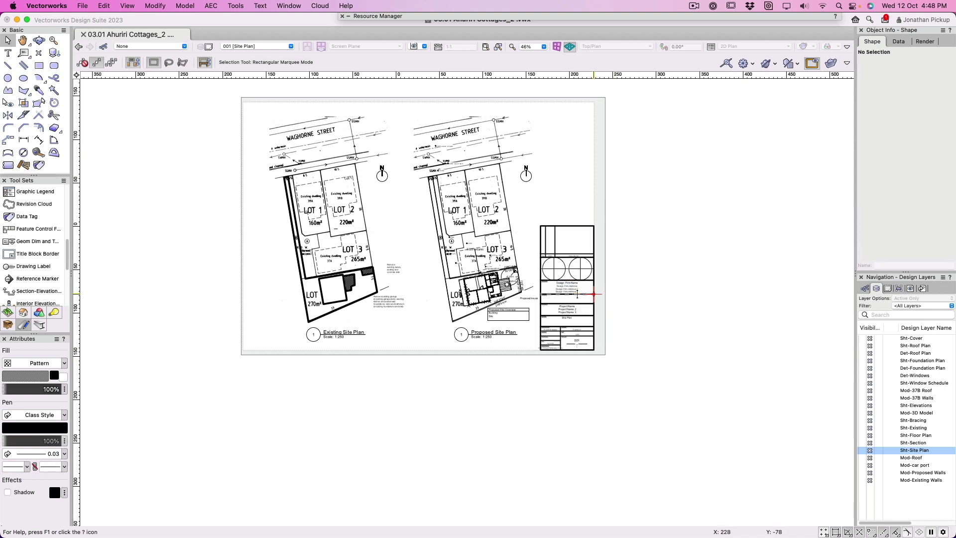
Pan and zoom the sheet view onto the proposed house
scroll(568, 299, up, 5)
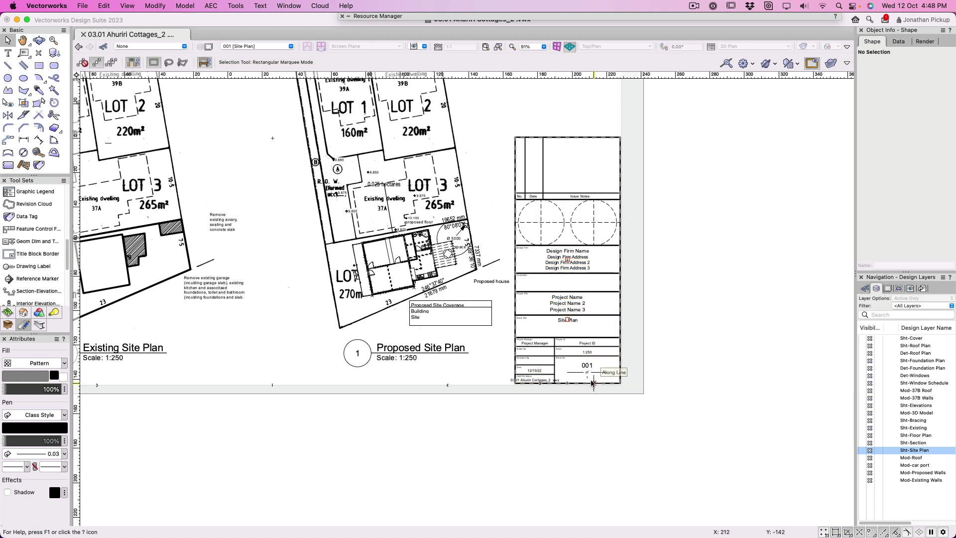
scroll(593, 368, up, 5)
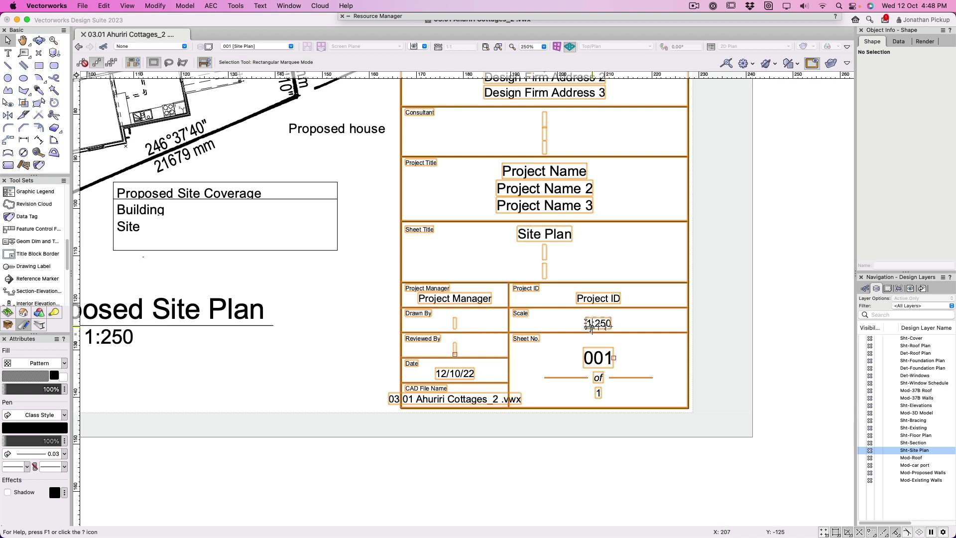
key(h)
drag(338, 216, 522, 271)
key(x)
scroll(522, 271, down, 5)
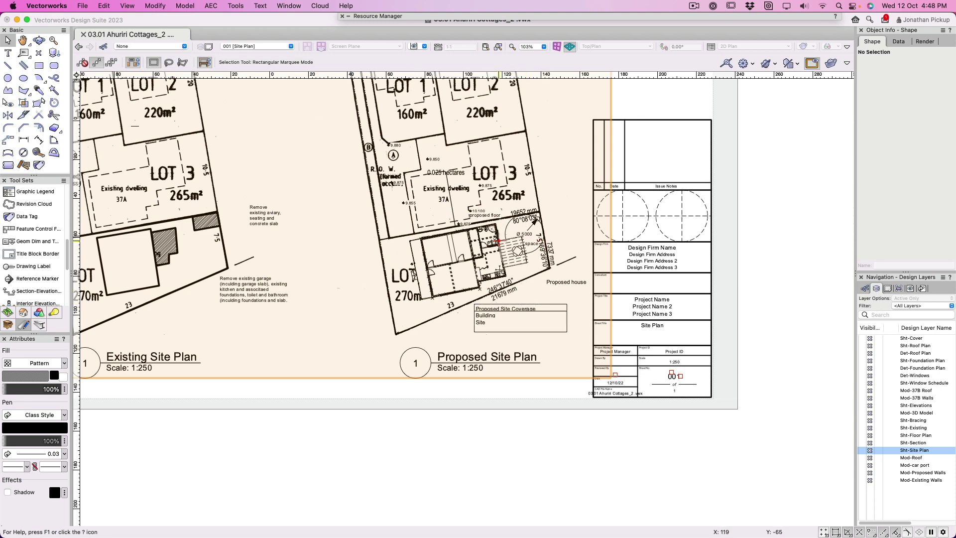
scroll(491, 260, up, 5)
scroll(491, 259, up, 2)
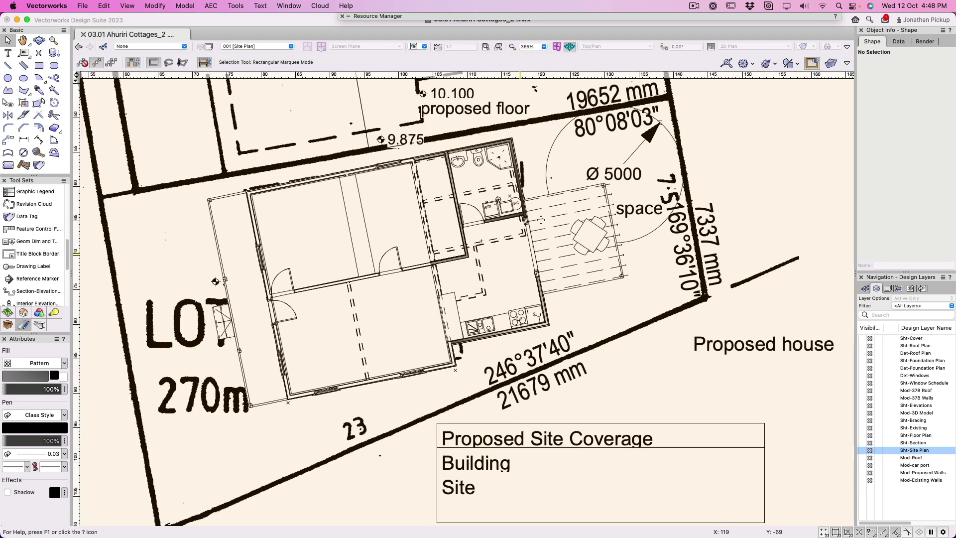
Make Furniture-Main and Plants-Component-Color Fill through Plumbing-Fixtures invisible in the viewport's classes
click(480, 269)
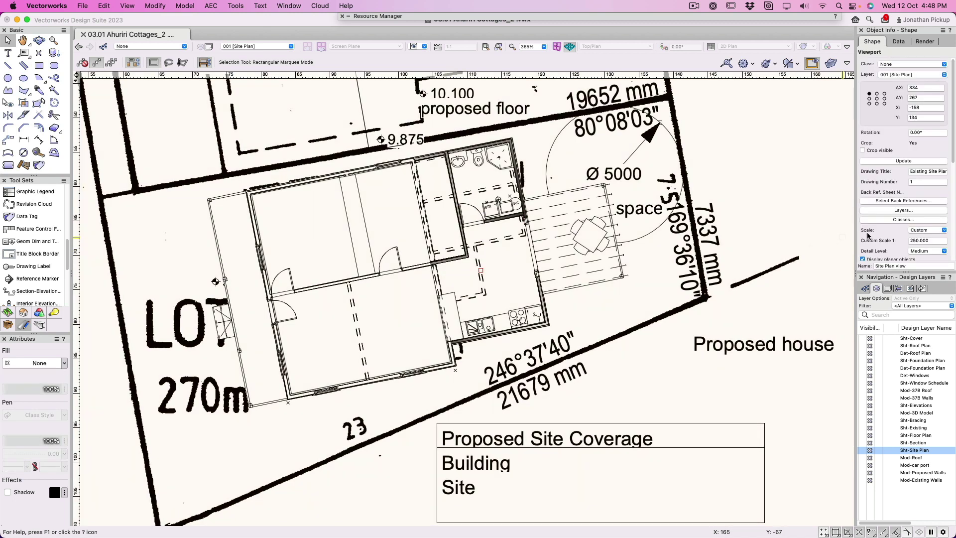
click(888, 219)
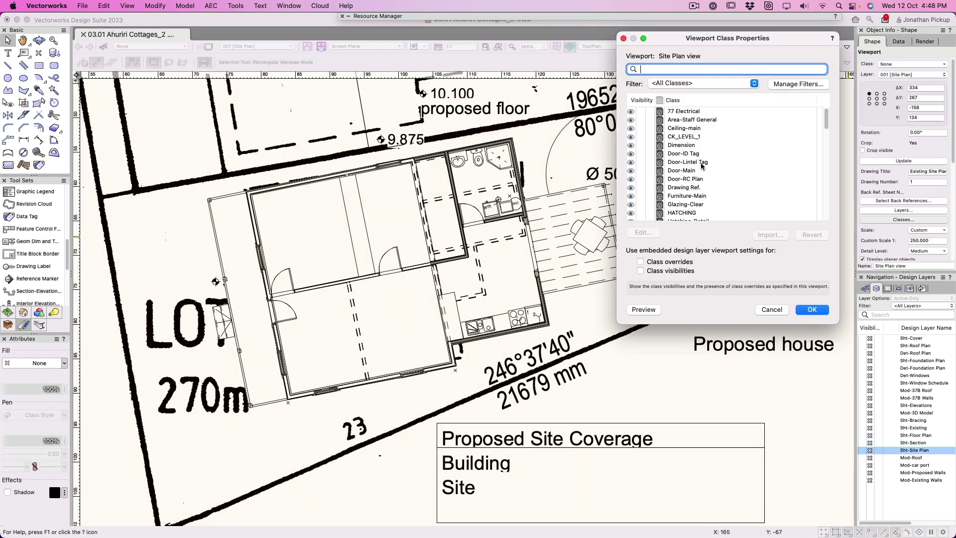
click(641, 196)
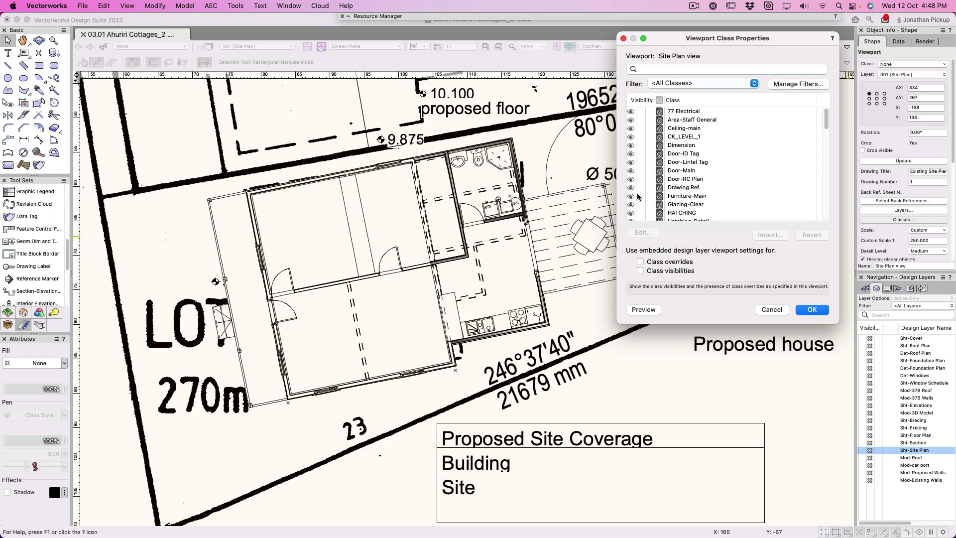
click(644, 310)
scroll(683, 180, down, 5)
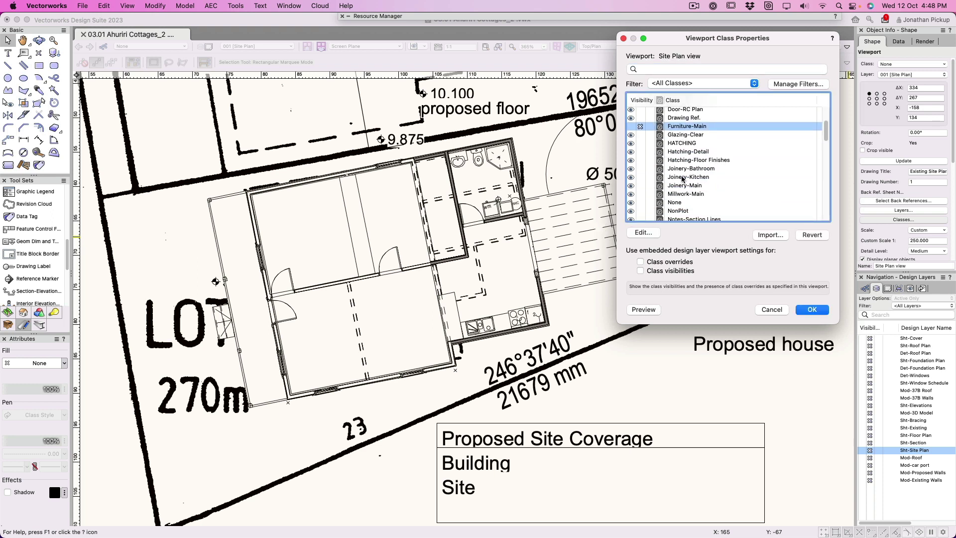
scroll(687, 144, up, 3)
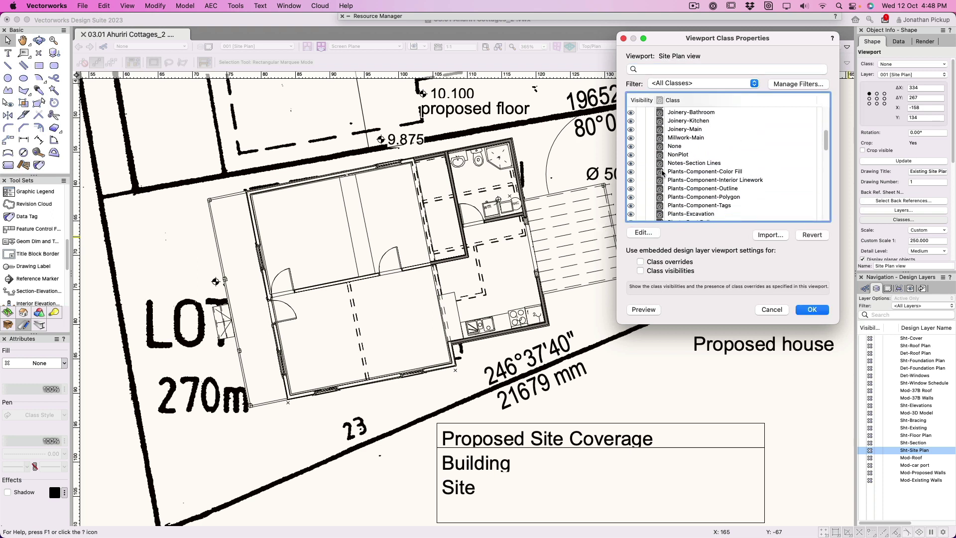
click(640, 172)
scroll(640, 177, down, 3)
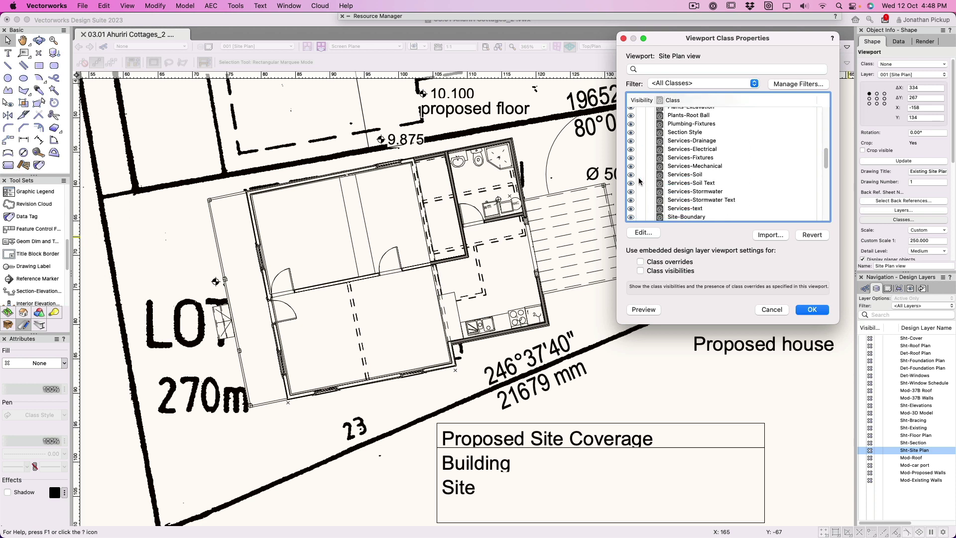
scroll(639, 180, up, 3)
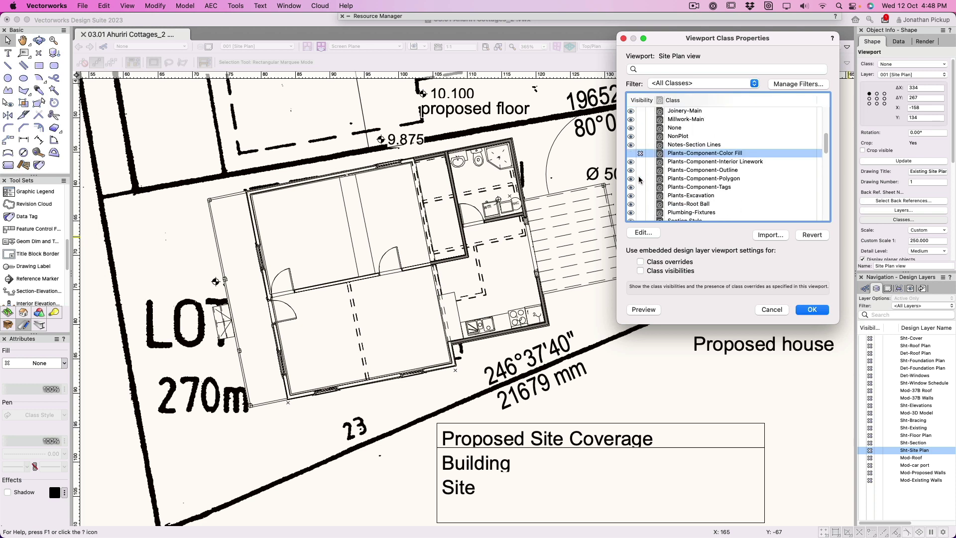
shift+click(639, 212)
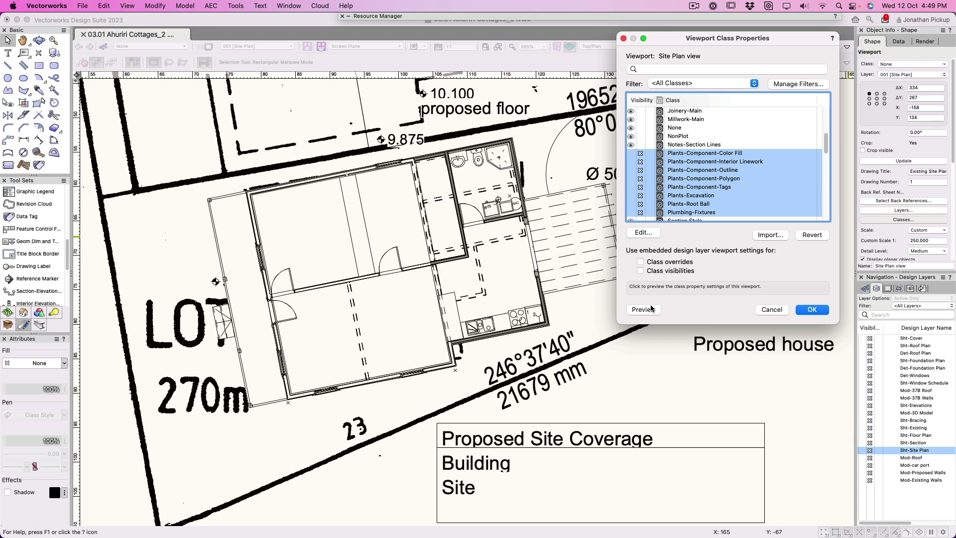
click(815, 310)
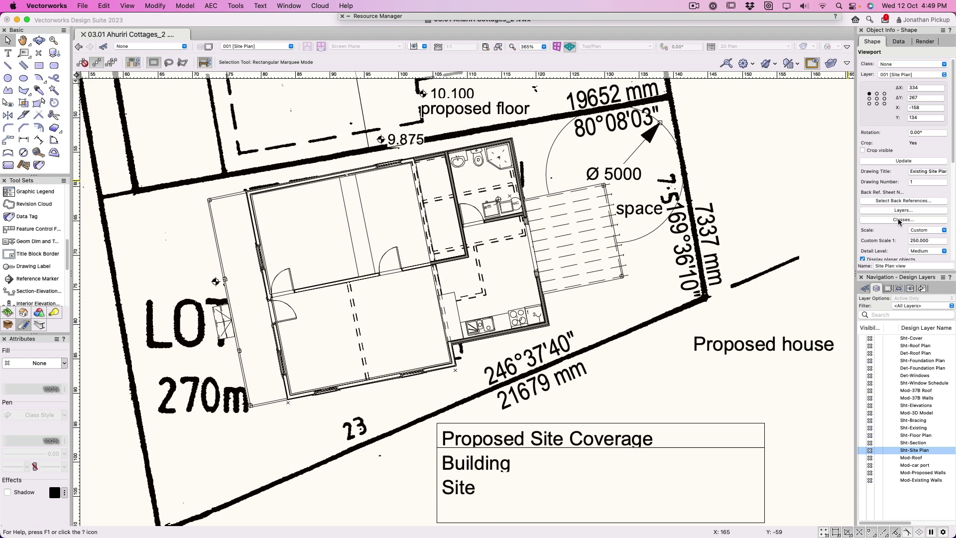
Hide Joinery-Kitchen and the Structural beam, floor, footings, foundation wall and roof classes
click(898, 219)
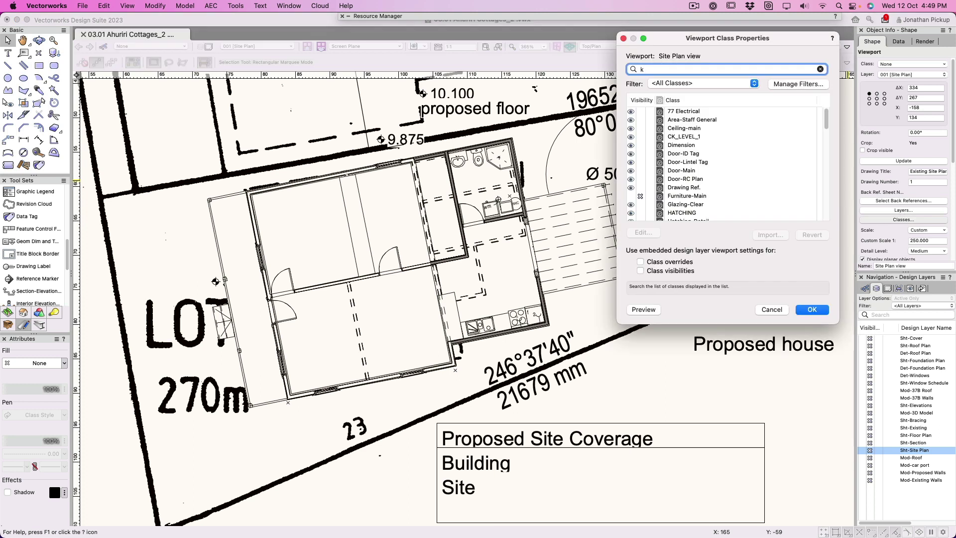
key(Return)
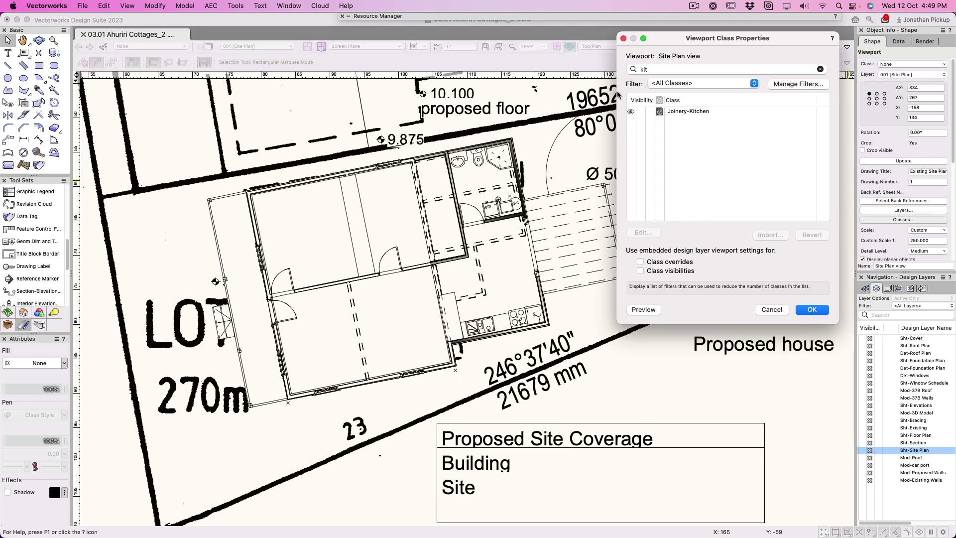
click(641, 111)
click(627, 70)
text(st)
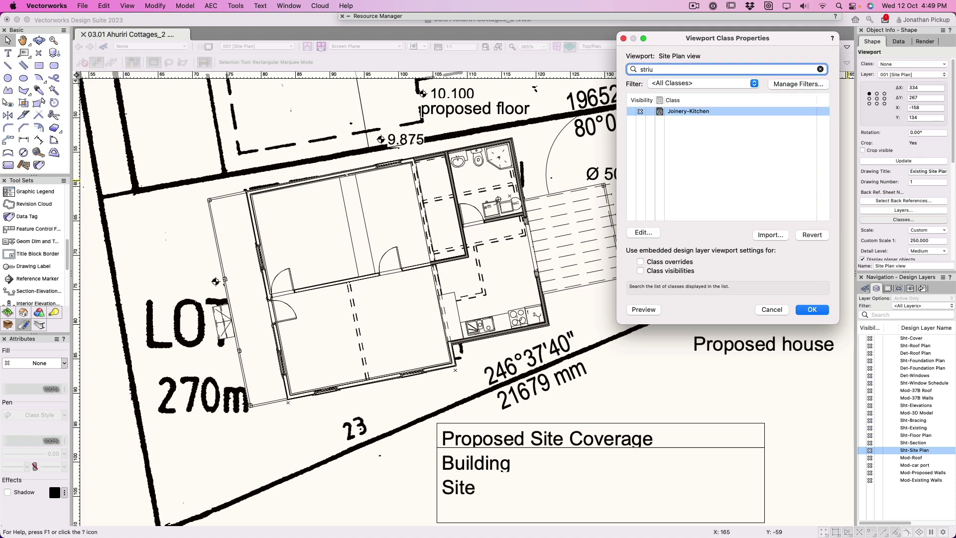
text(ru)
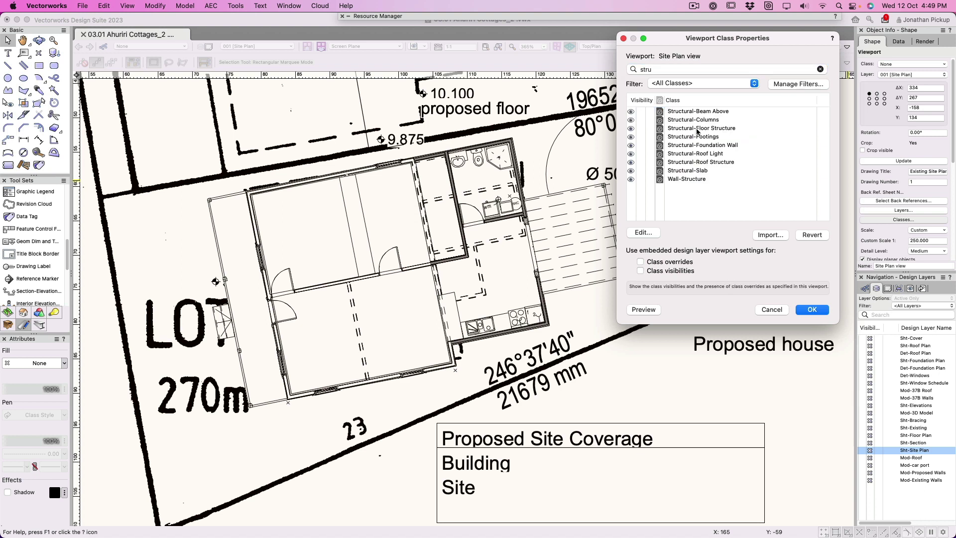
click(641, 112)
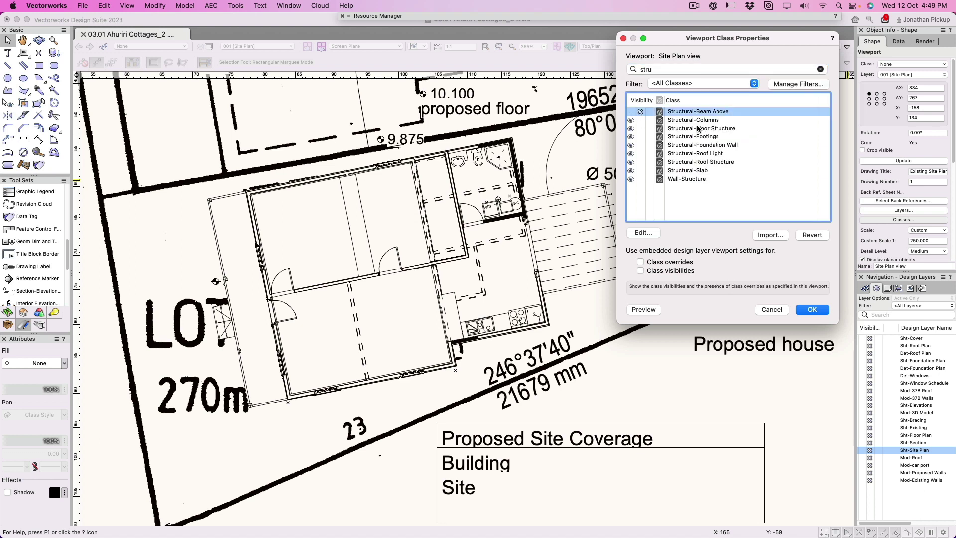
click(641, 129)
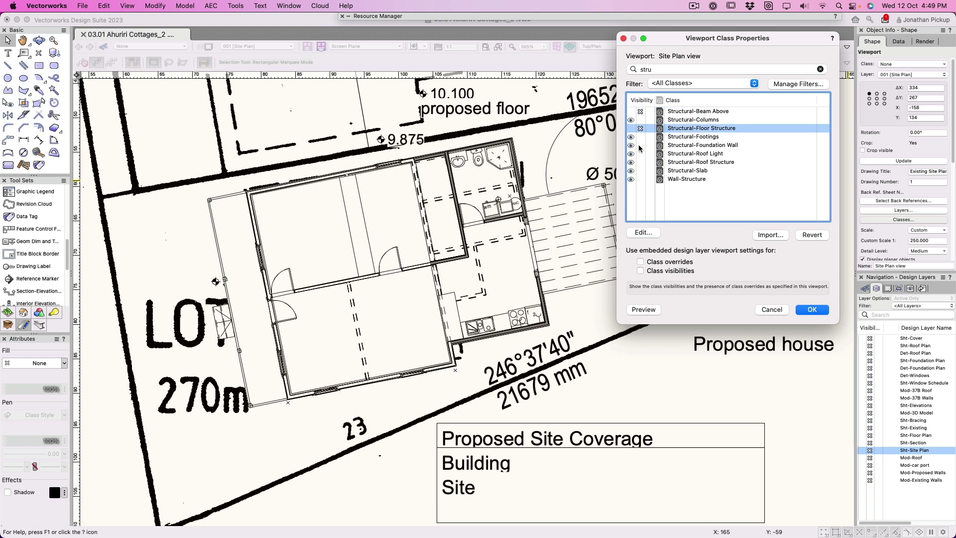
click(640, 137)
click(640, 145)
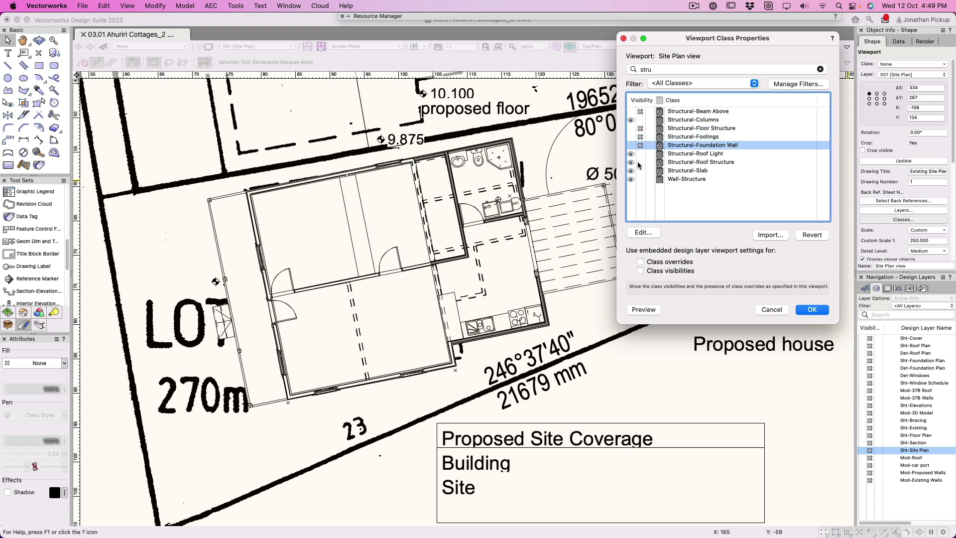
click(639, 162)
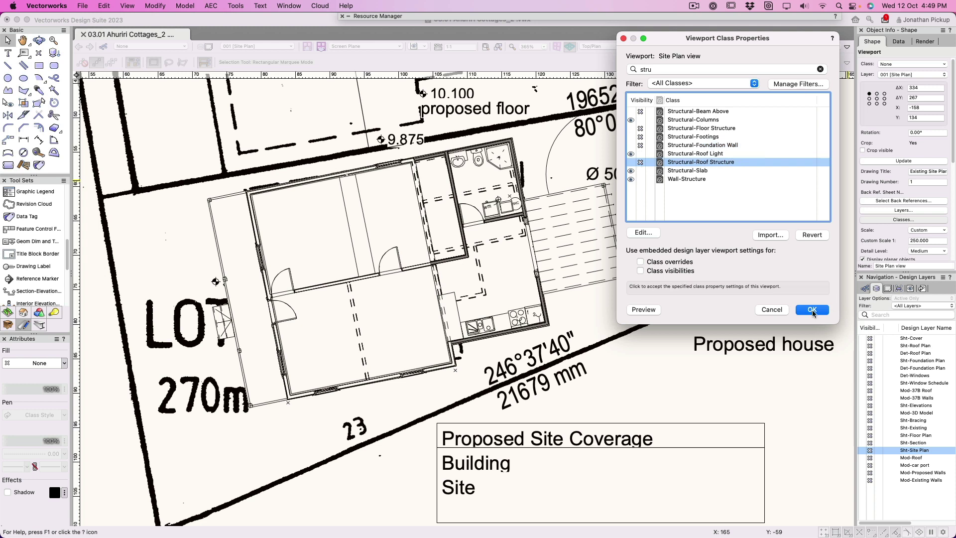
click(648, 311)
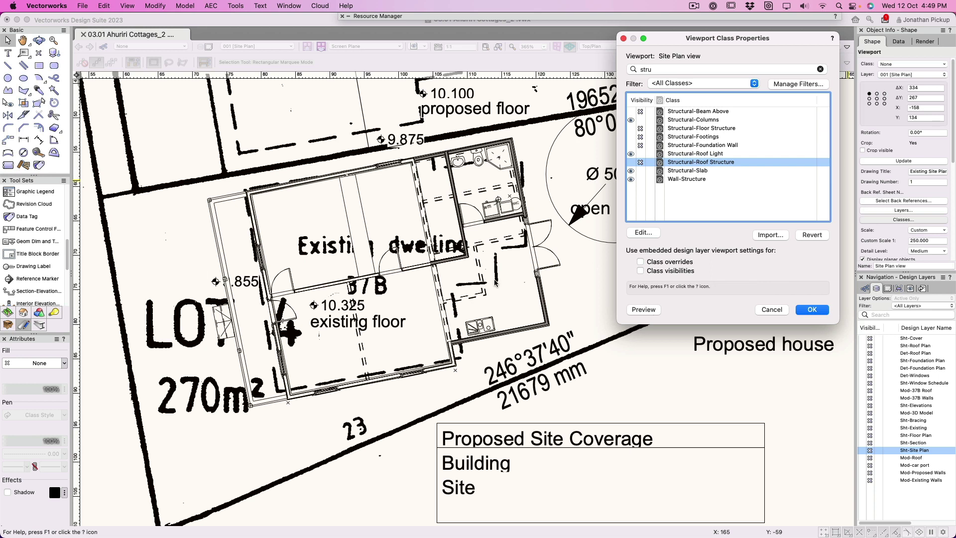
Hide Wall-Demolished, Wall-Ext-Veneer, Wall-Foundation and Wall-Foundation Wall, preview, and apply
double_click(648, 69)
text(walls)
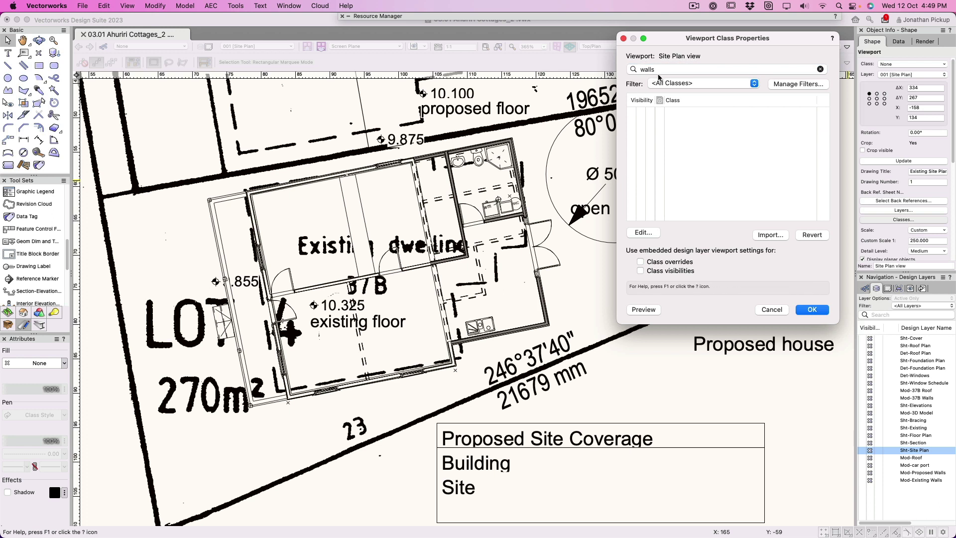
key(BackSpace)
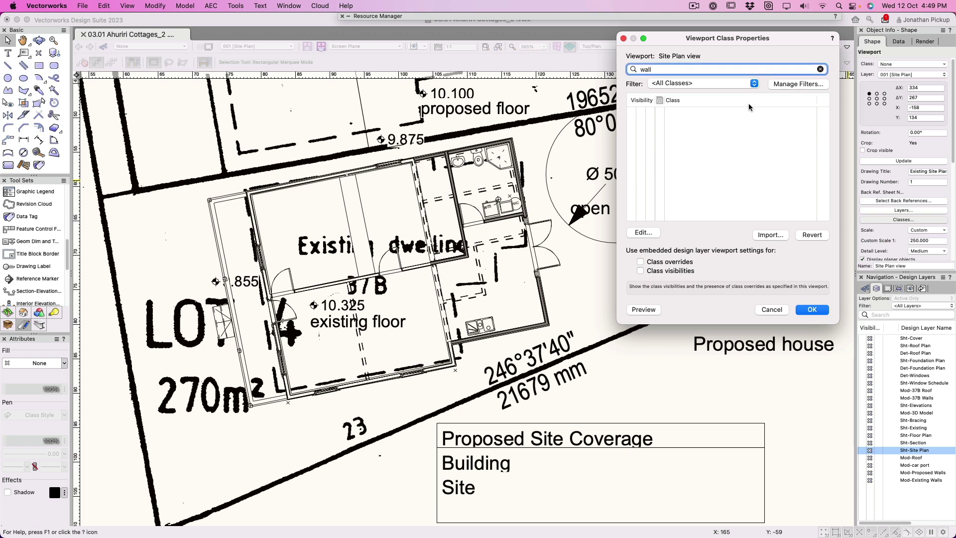
key(Return)
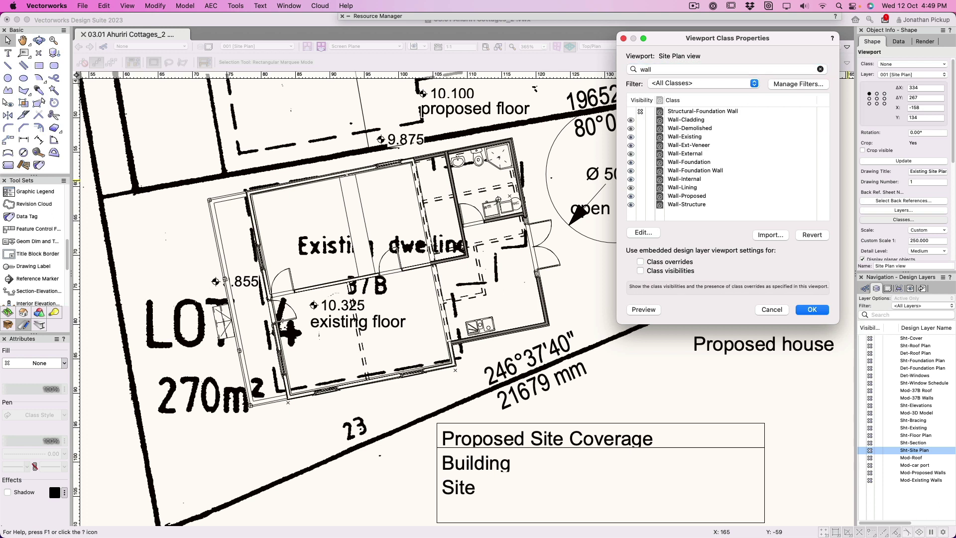
click(639, 129)
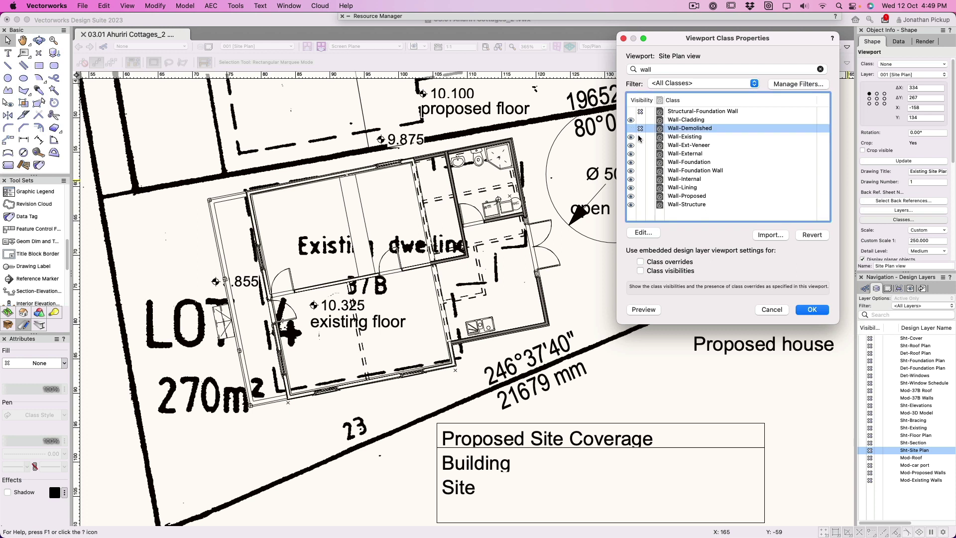
click(639, 145)
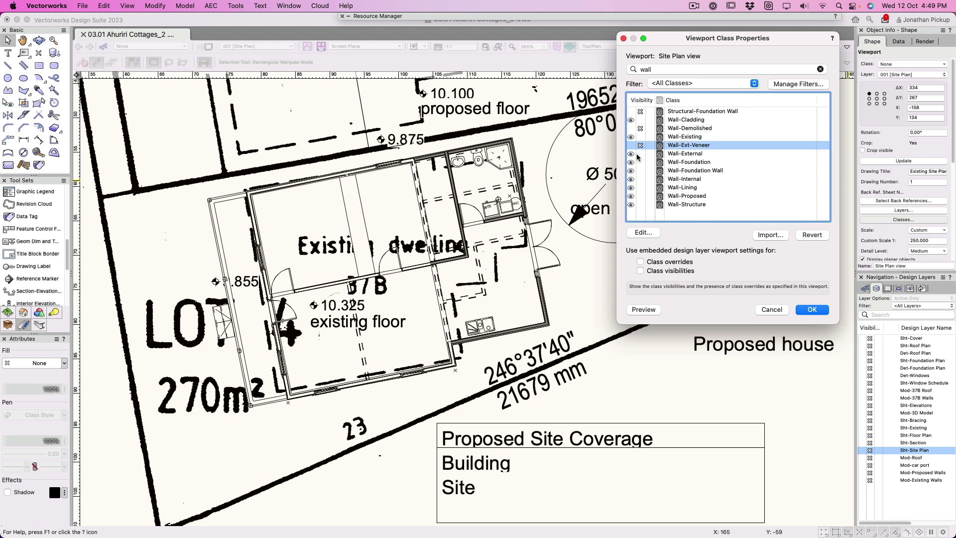
click(632, 154)
click(641, 162)
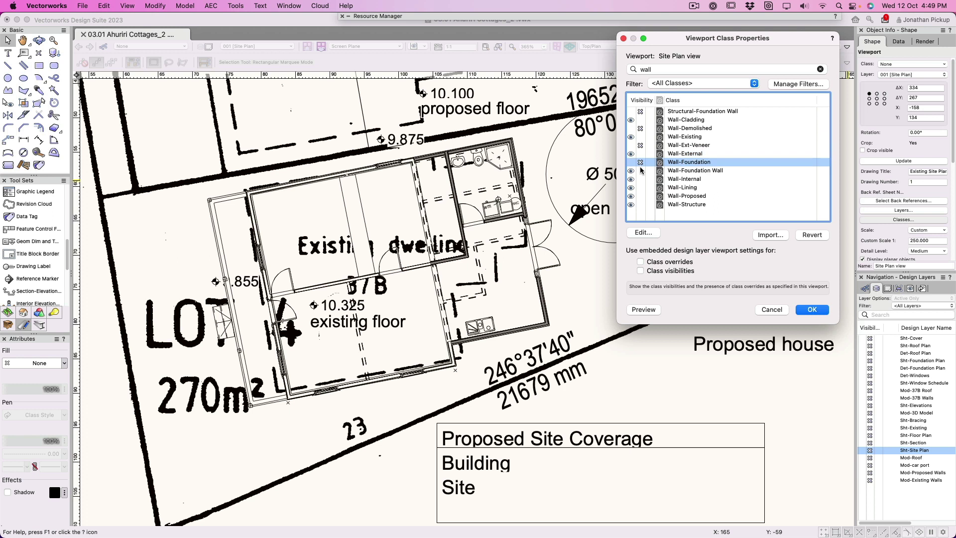
click(640, 170)
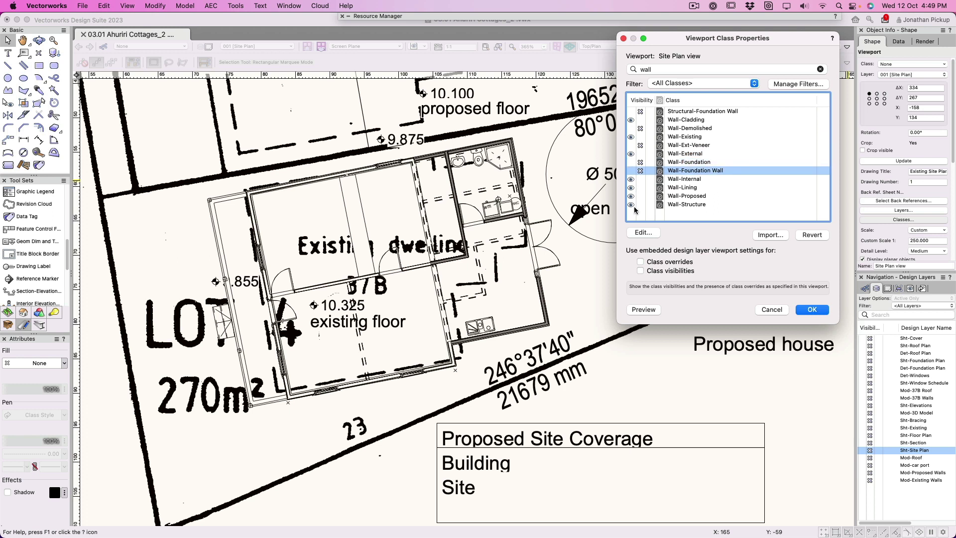
click(644, 310)
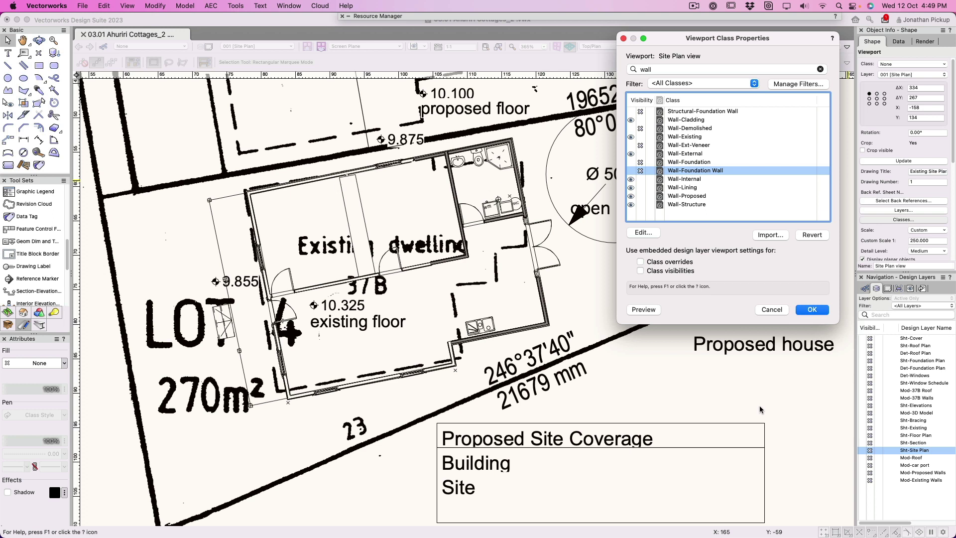
click(812, 310)
Choose Sht-Site Plan from the View bar's active layer list
scroll(594, 272, down, 2)
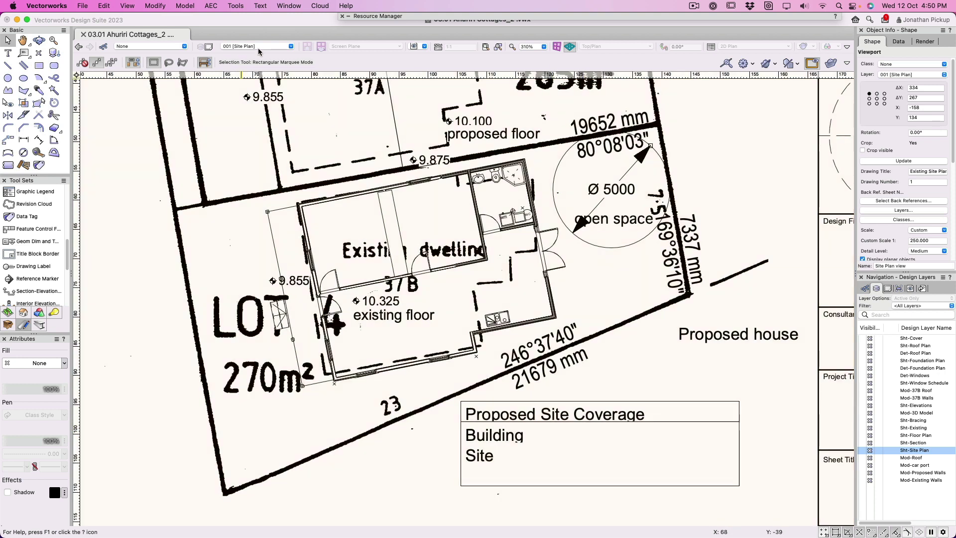
click(259, 47)
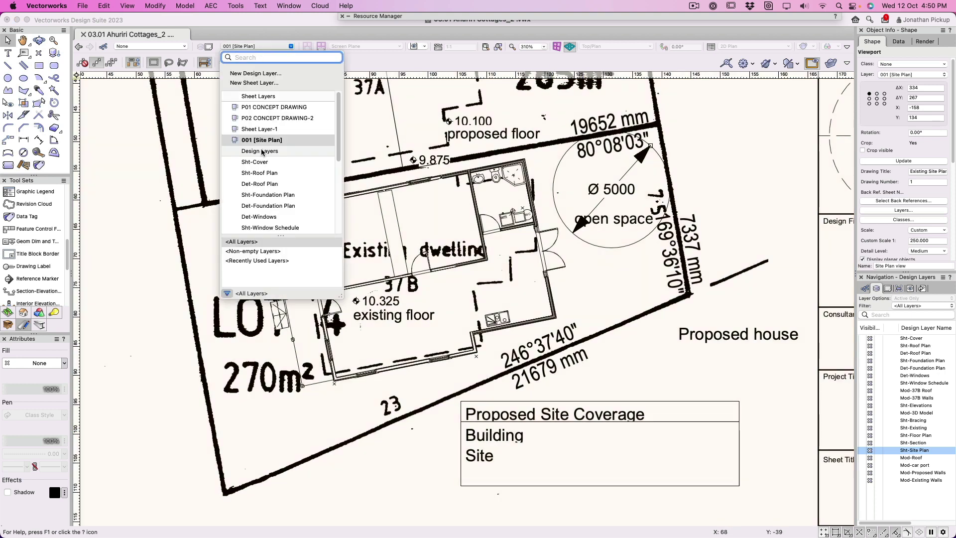
scroll(259, 177, down, 4)
scroll(259, 221, down, 1)
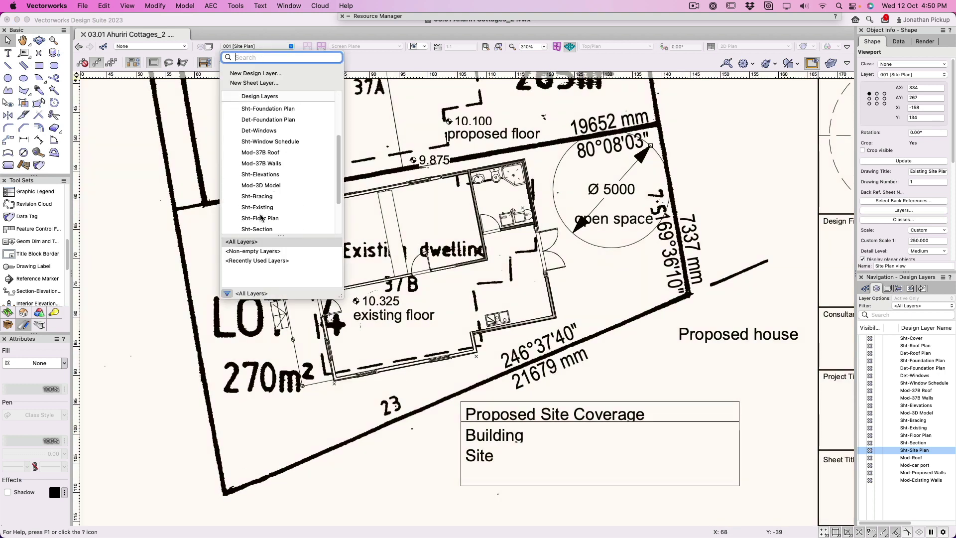
scroll(261, 212, down, 2)
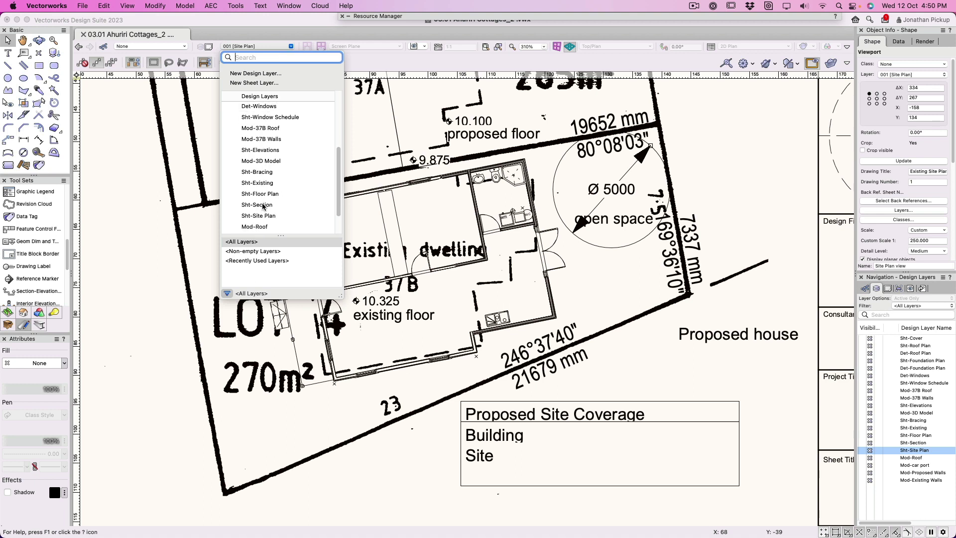
scroll(263, 207, down, 3)
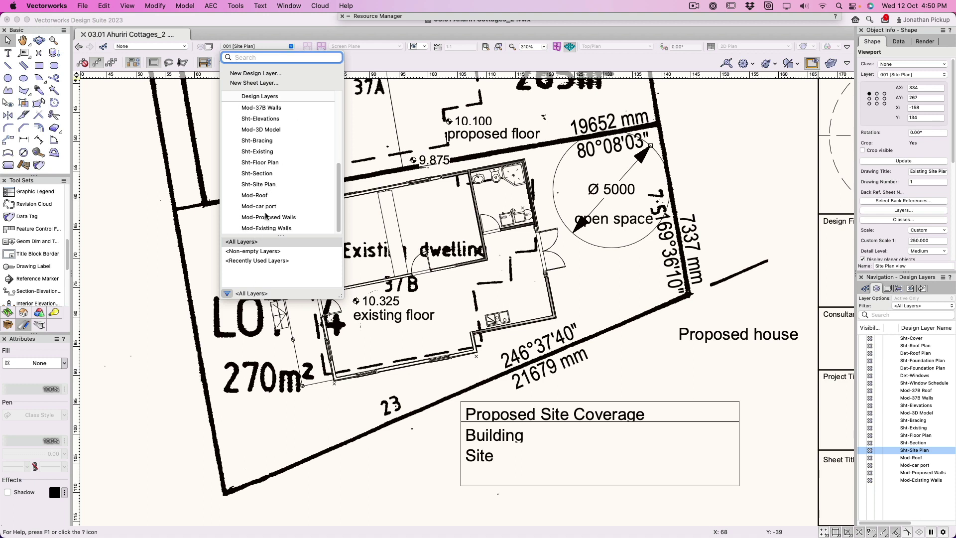
click(258, 184)
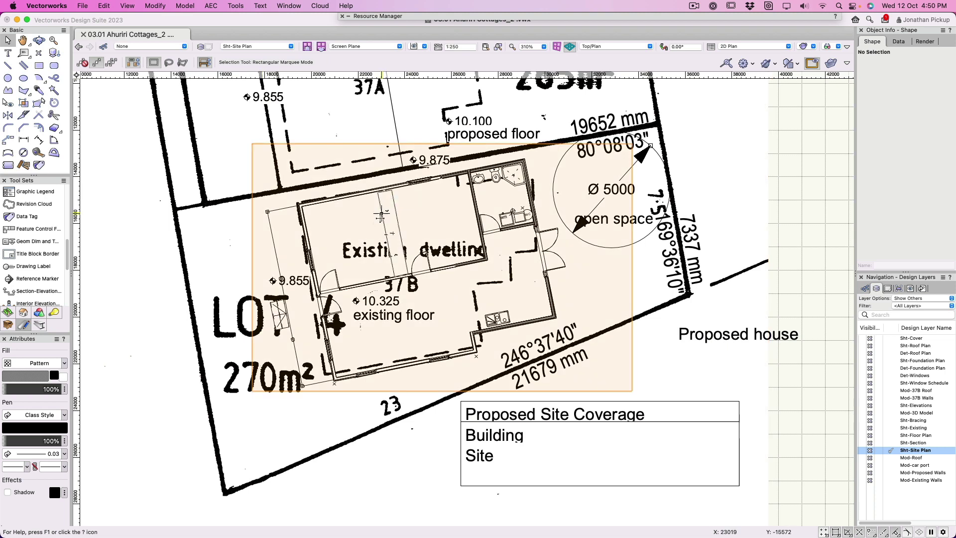
Open the Proposed Site Coverage worksheet in an enlarged window and select cell B2
scroll(697, 224, down, 1)
click(562, 406)
double_click(561, 406)
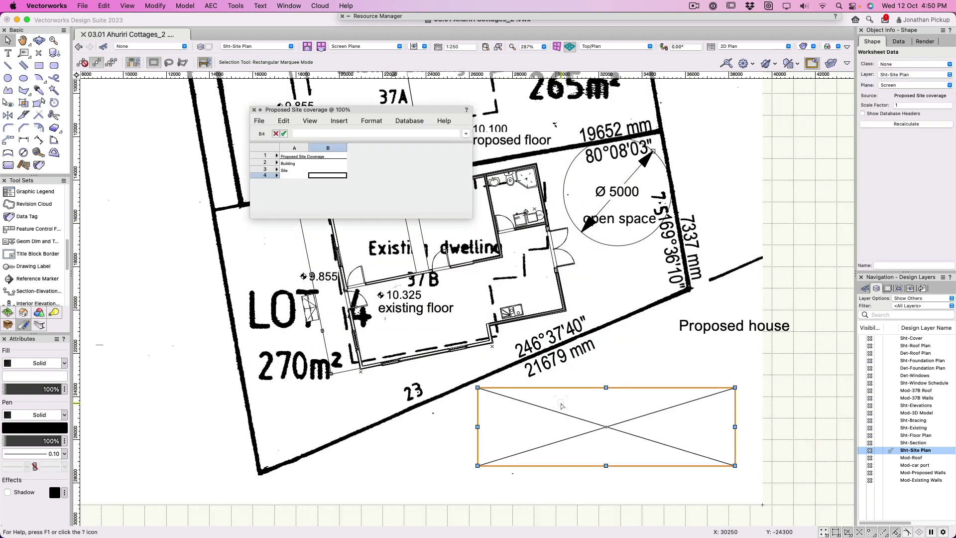
super+scroll(449, 196, up, 5)
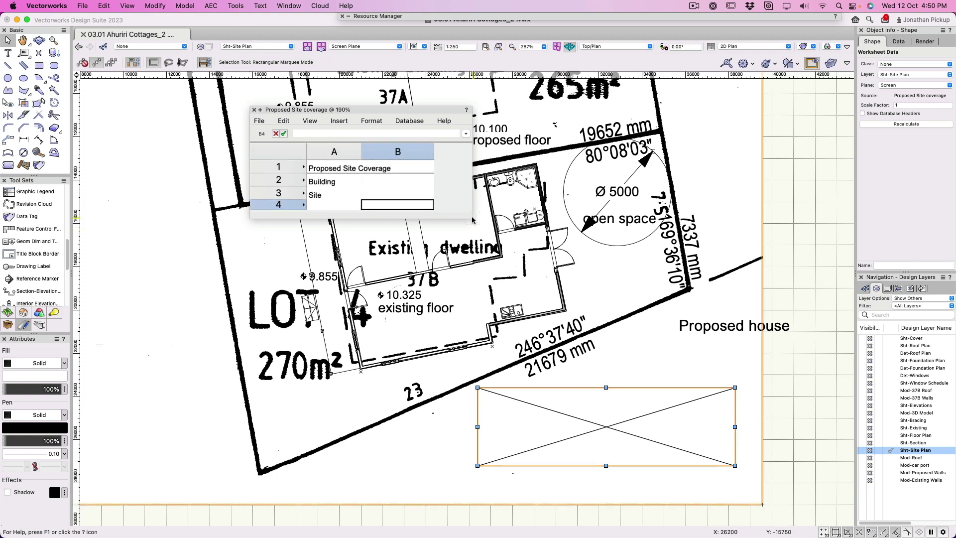
drag(472, 217, 533, 269)
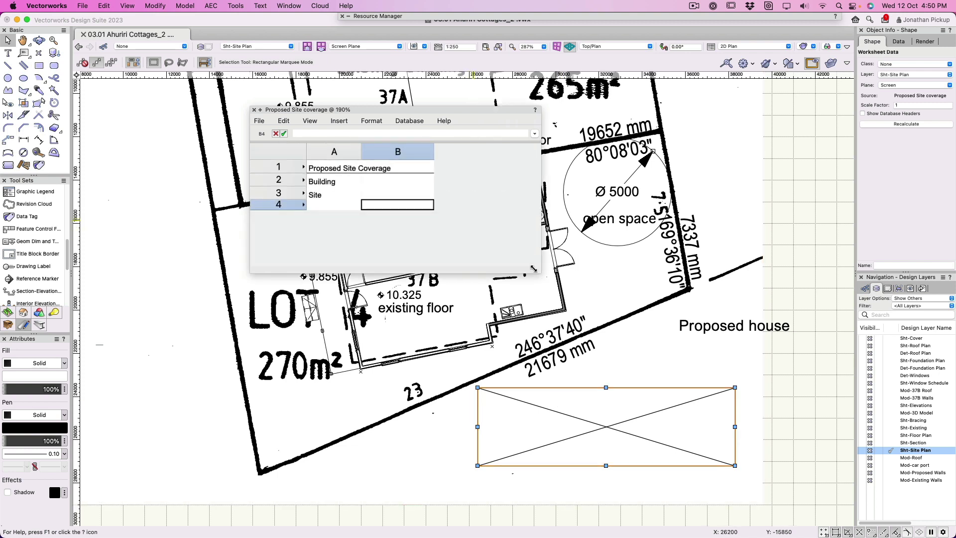
click(384, 180)
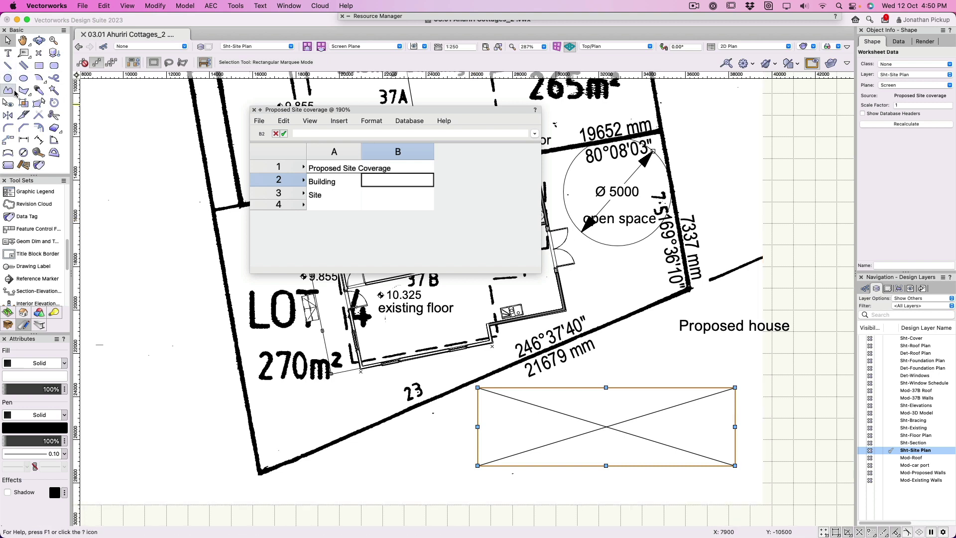
click(23, 90)
Begin tracing the house outline at its top-left, top-right, lower-right and notch corners
drag(332, 113, 670, 67)
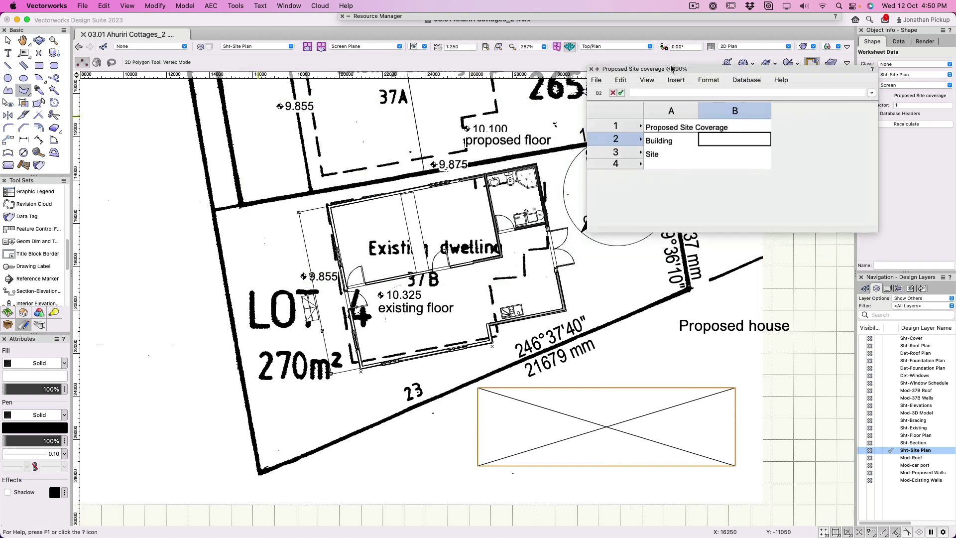
click(298, 212)
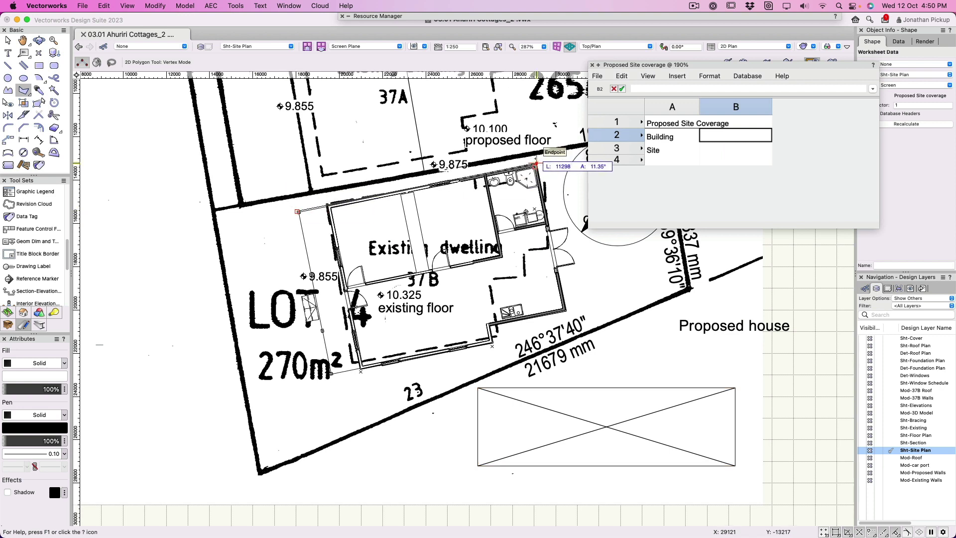
key(z)
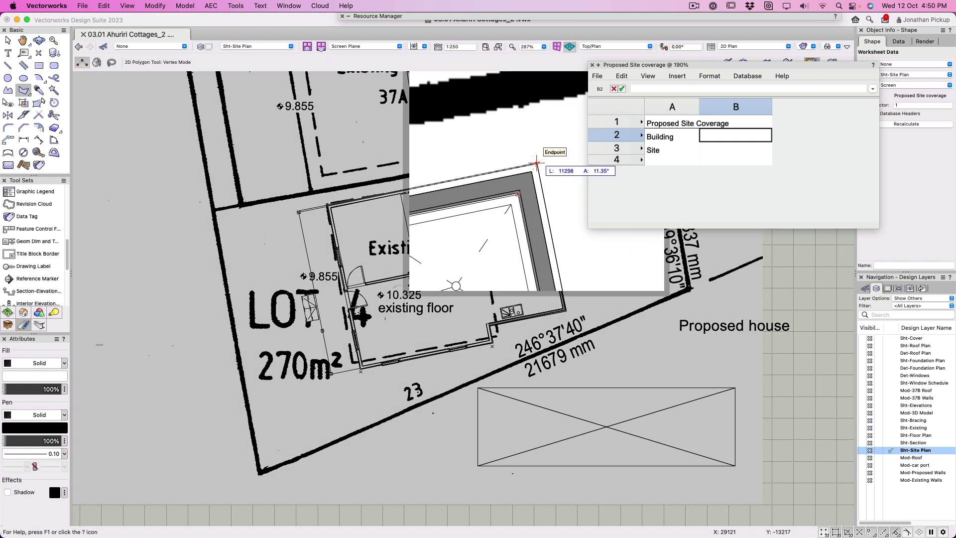
click(536, 163)
key(z)
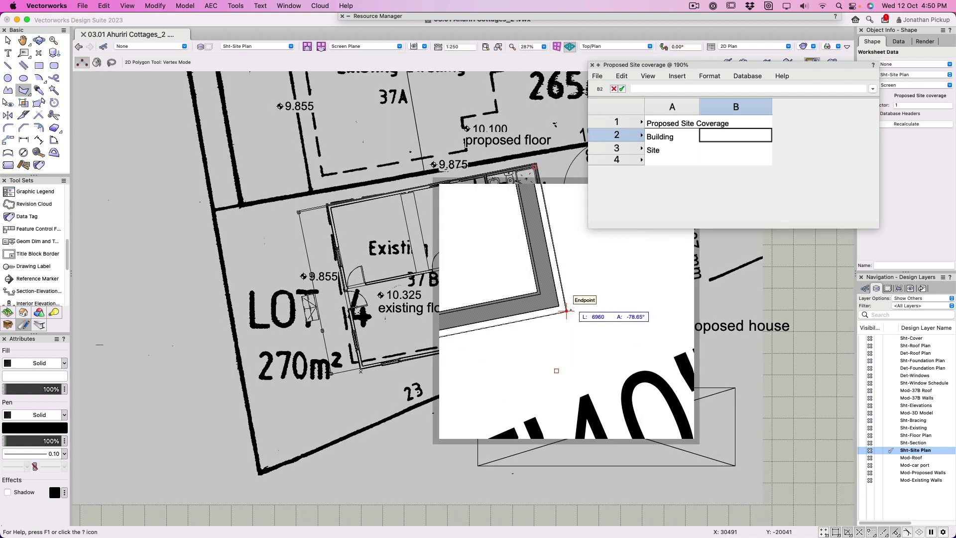
click(566, 311)
key(z)
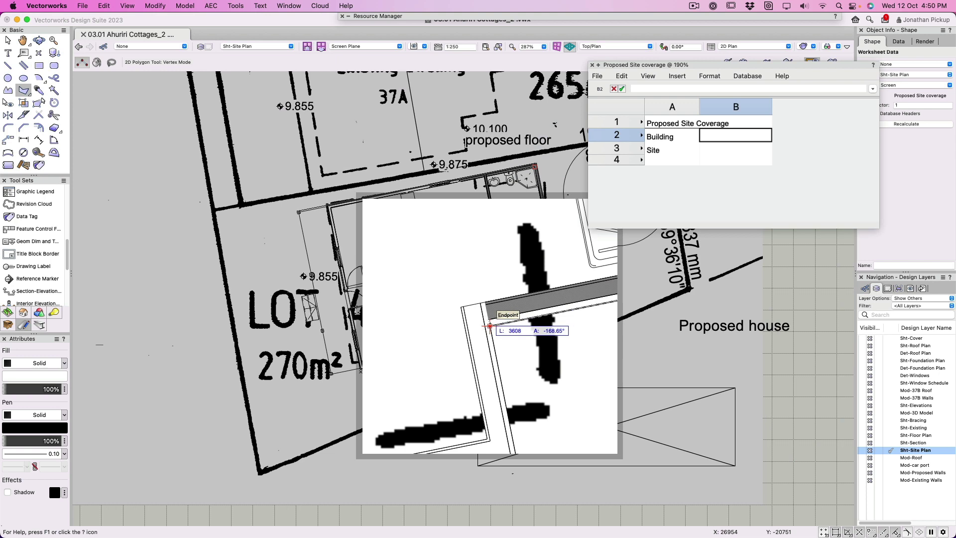
click(491, 326)
Close the footprint polygon at the remaining corners and set its fill opacity to 63%
key(z)
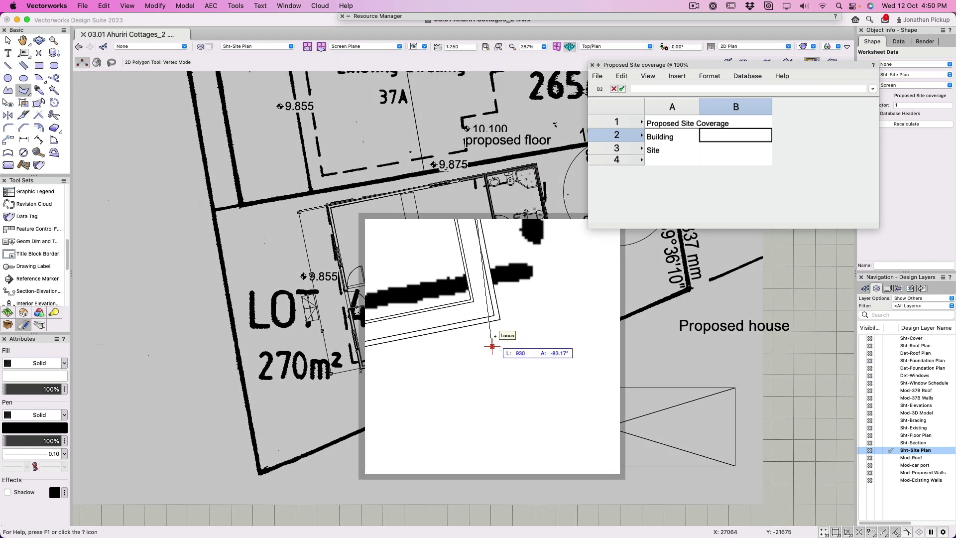
click(499, 319)
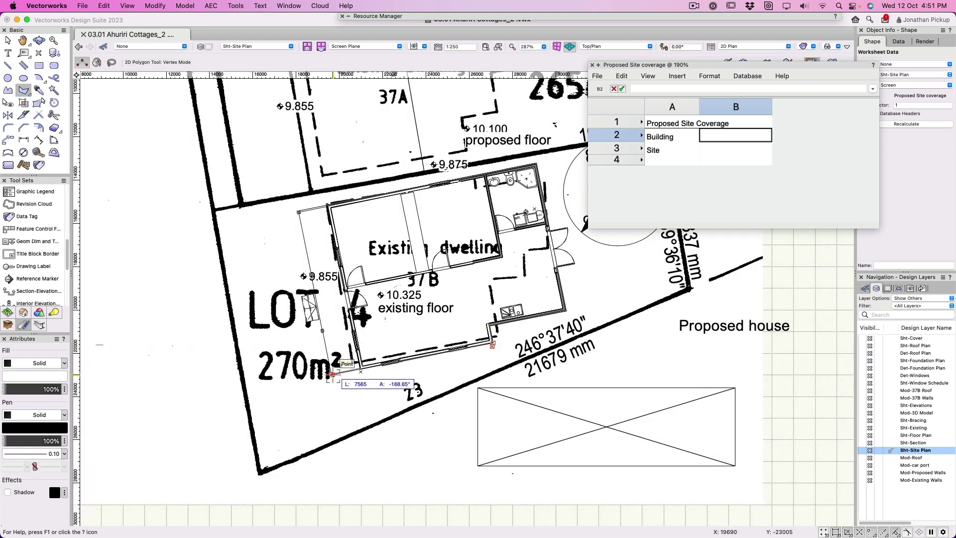
key(z)
click(332, 374)
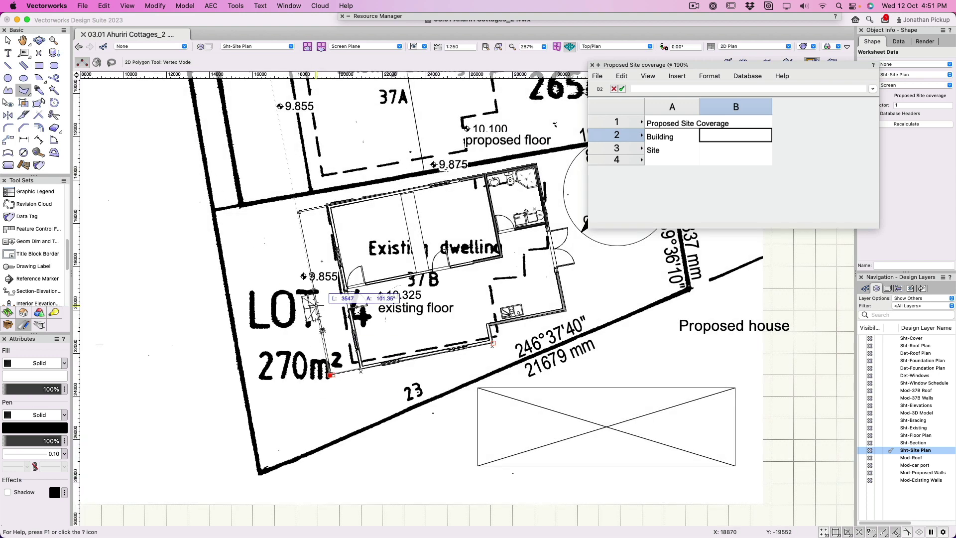
click(297, 211)
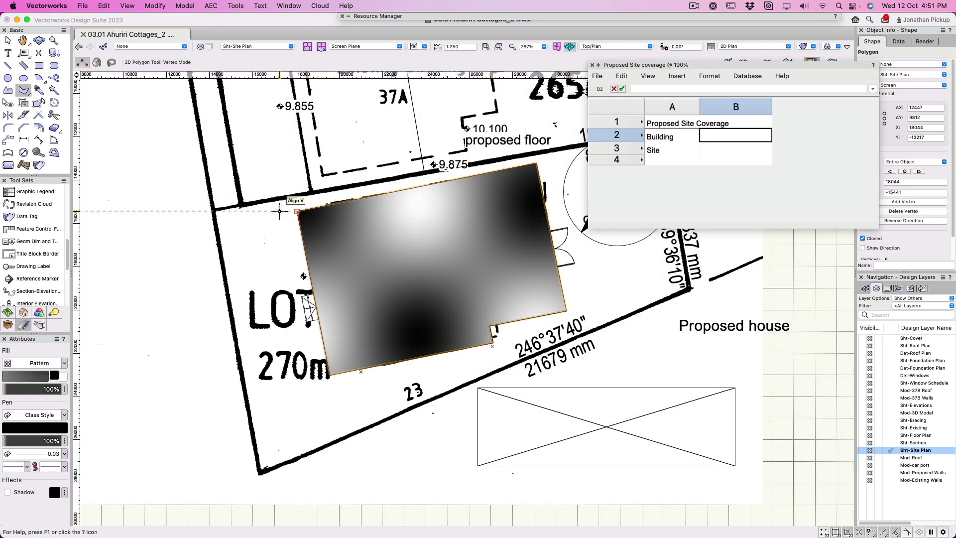
key(x)
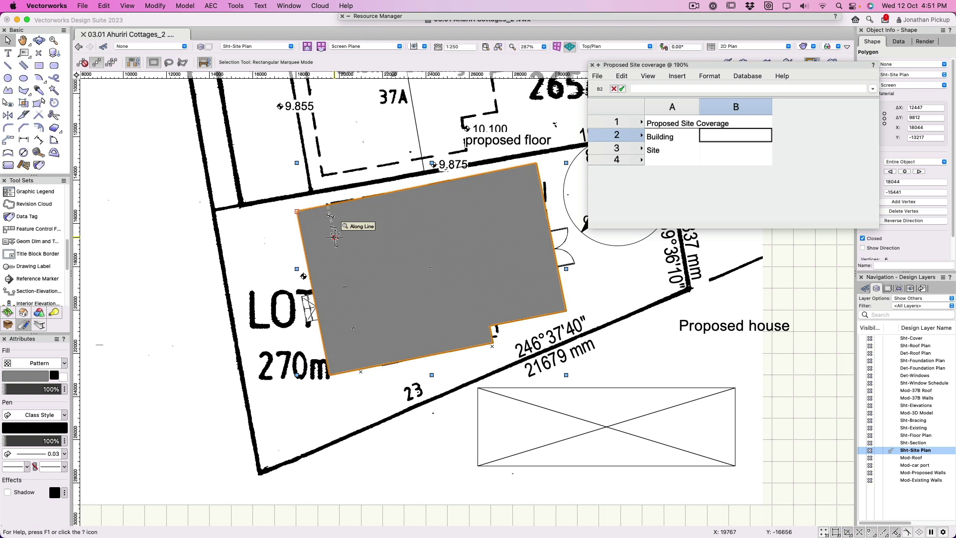
click(64, 389)
mouse_move(60, 390)
mouse_down()
mouse_move(22, 390)
mouse_move(33, 389)
mouse_up()
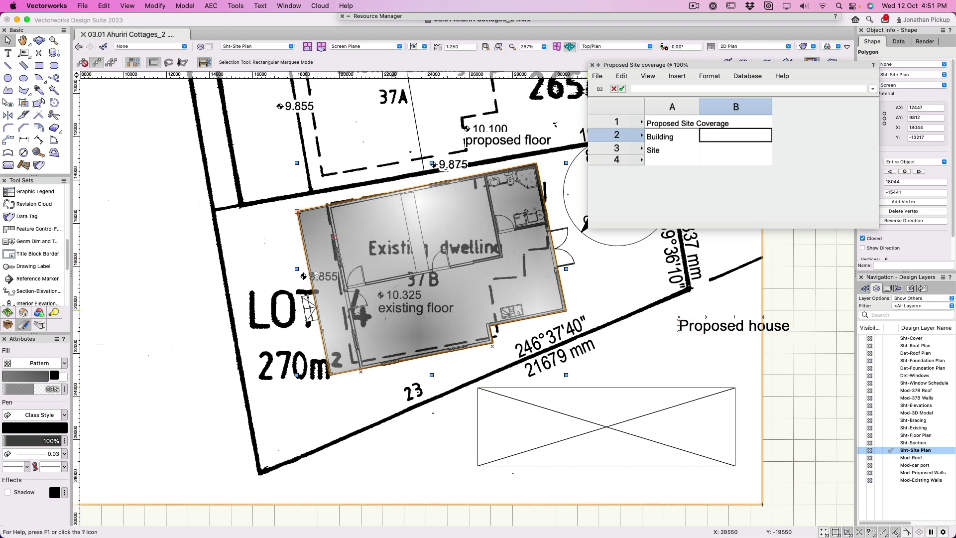
Select and copy the text of the existing Proposed house label
click(8, 53)
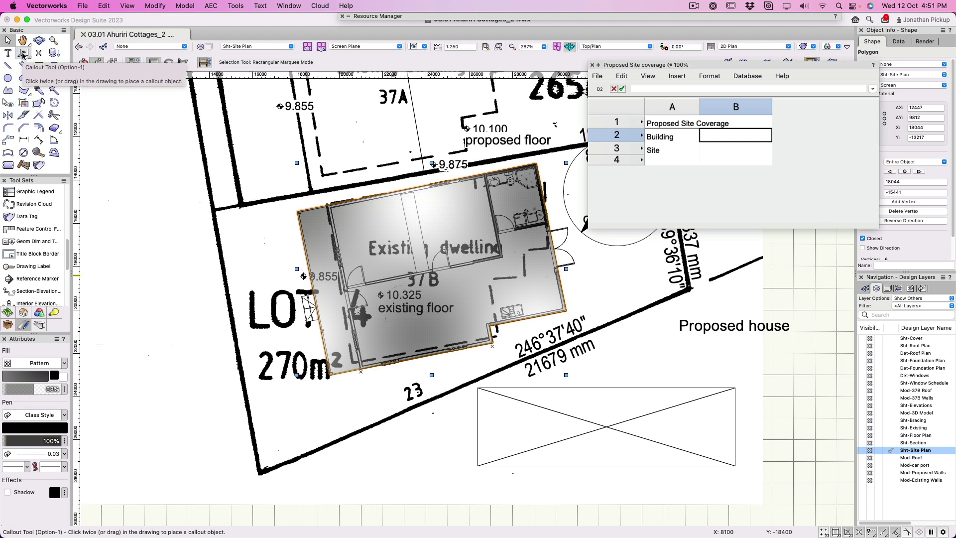
click(721, 327)
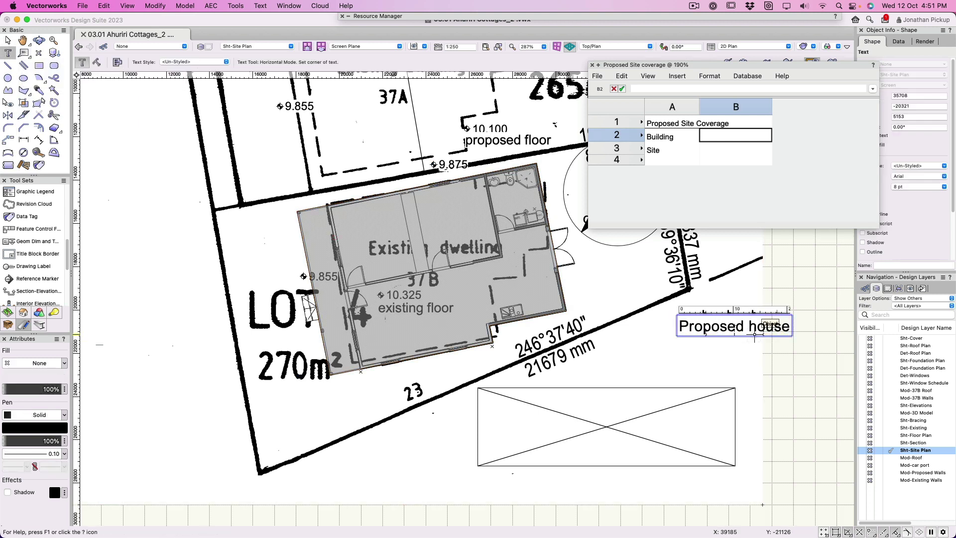
key(super+a)
key(super+c)
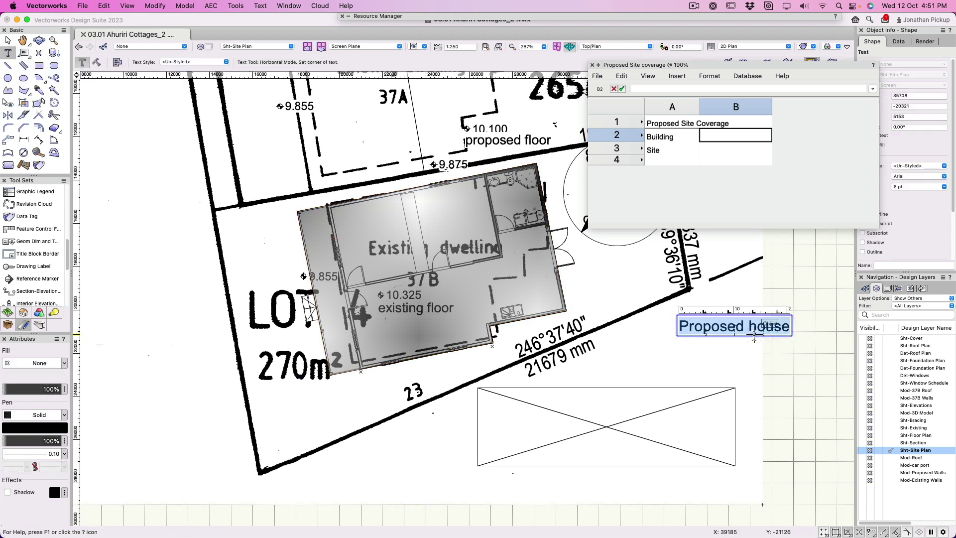
key(Escape)
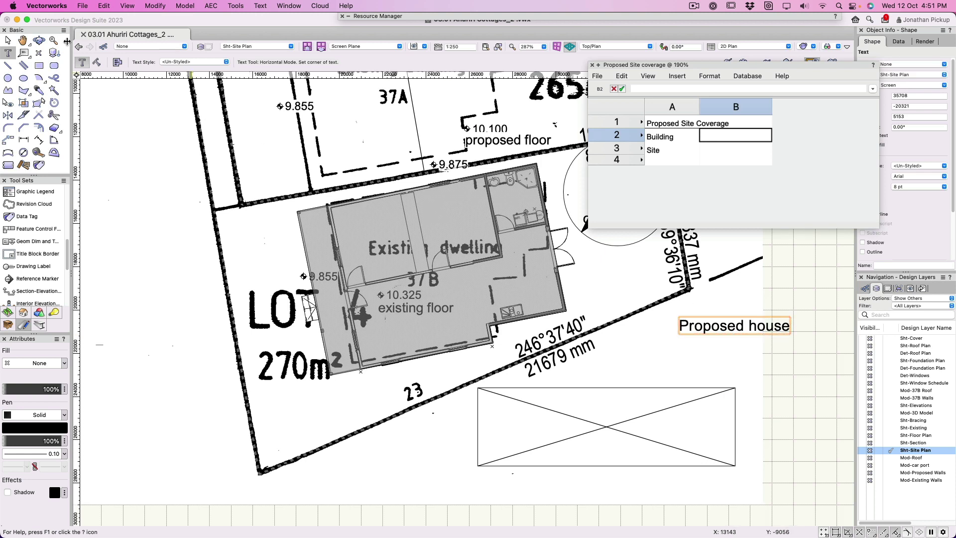
Place a 'Proposed house' callout with its leader pointing into the house, fill set to pattern
click(23, 52)
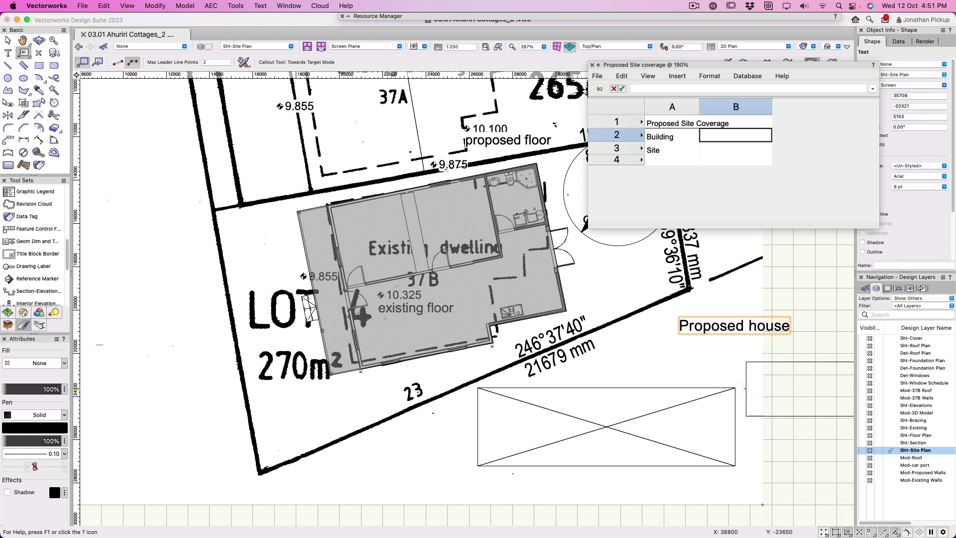
click(694, 355)
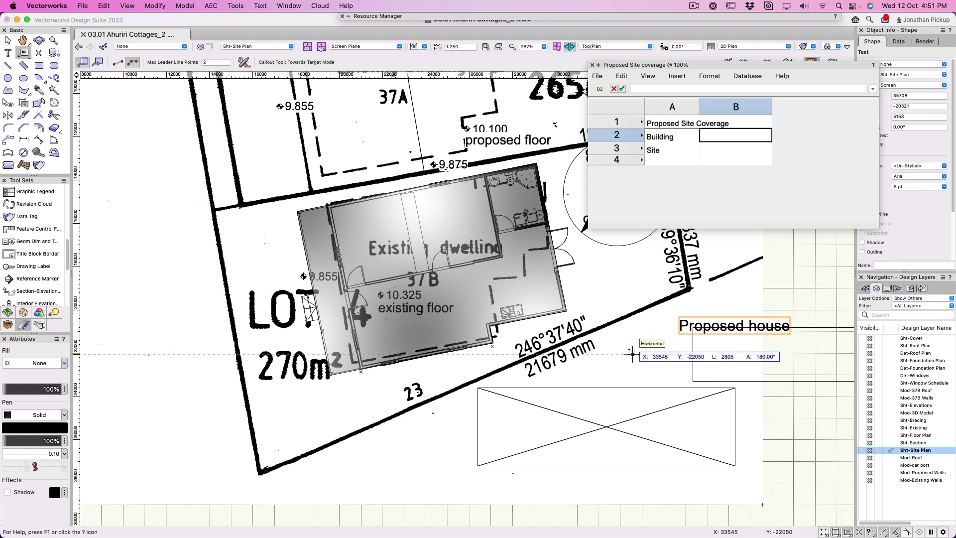
click(528, 277)
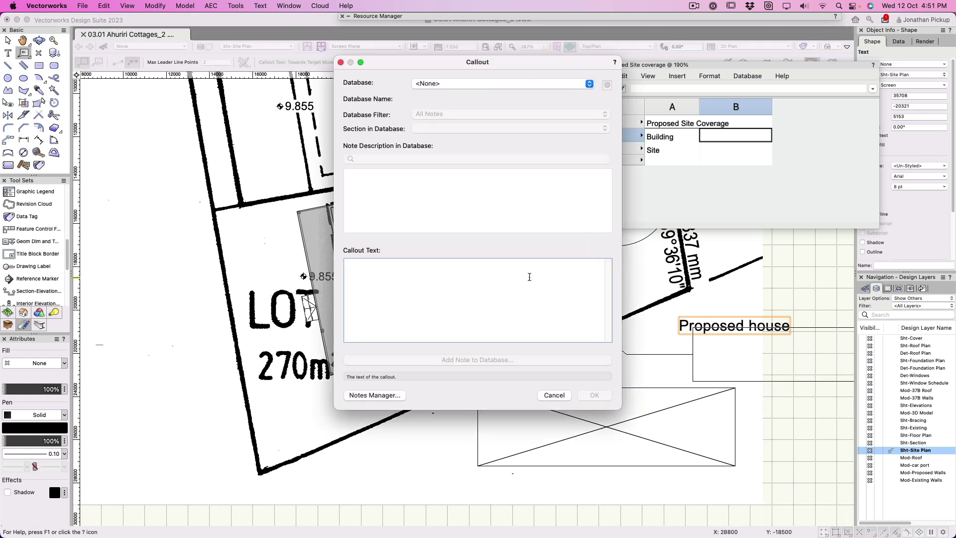
key(super+v)
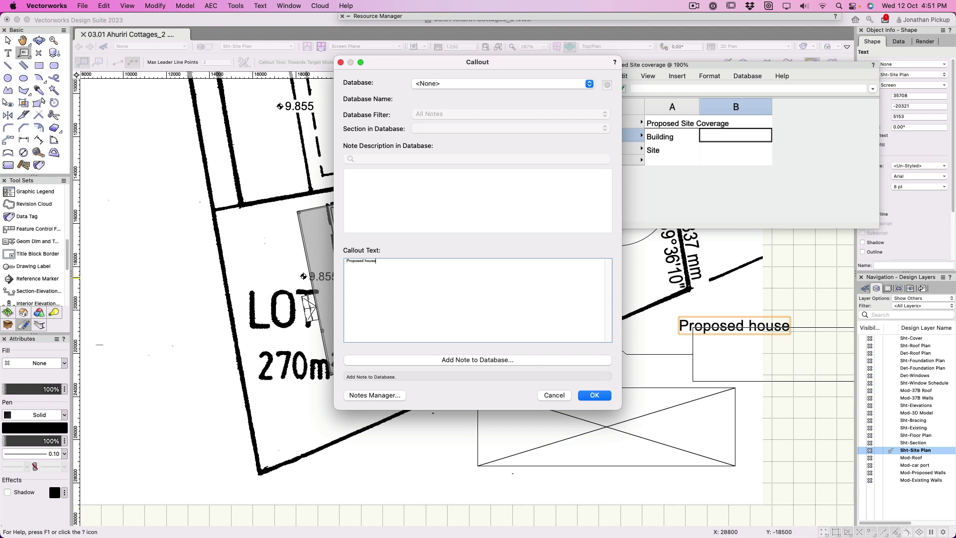
key(Return)
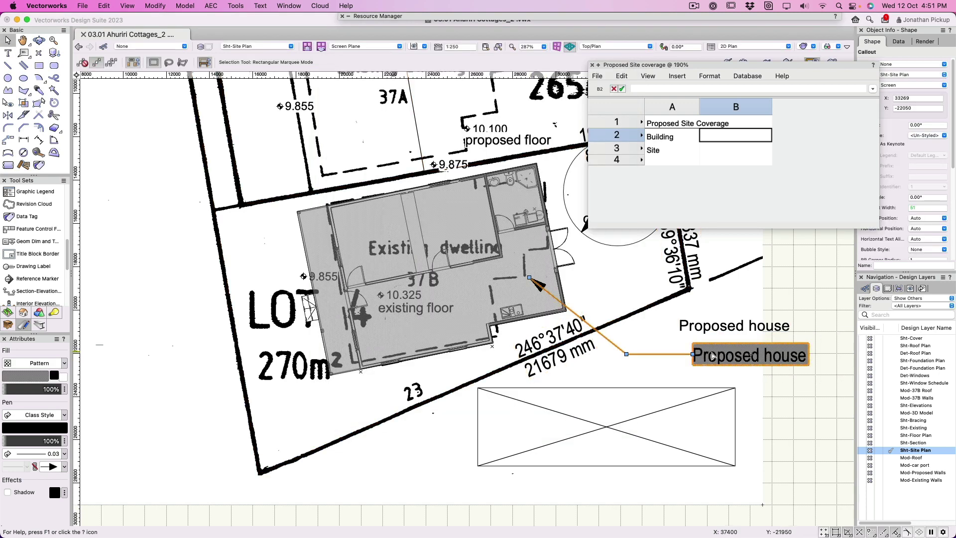
click(34, 364)
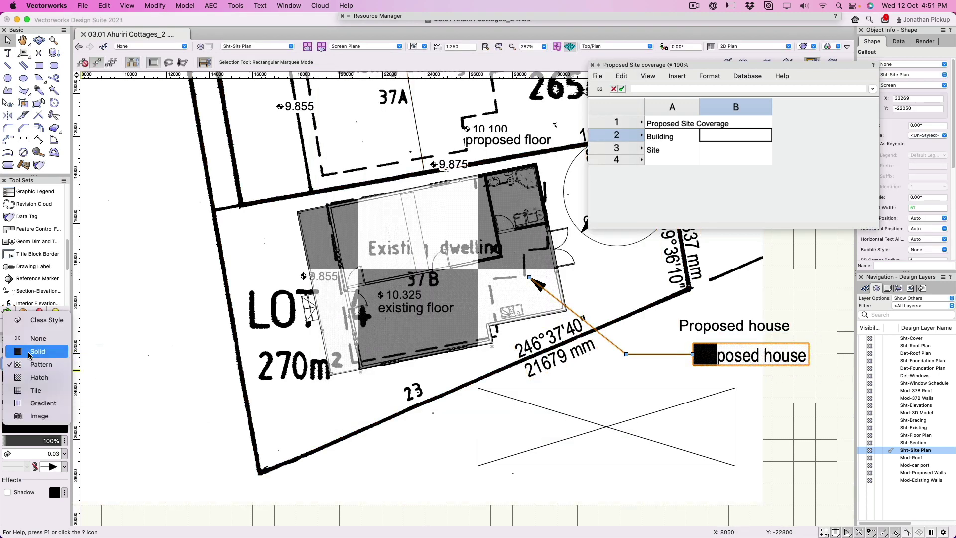
click(38, 363)
click(730, 326)
click(735, 354)
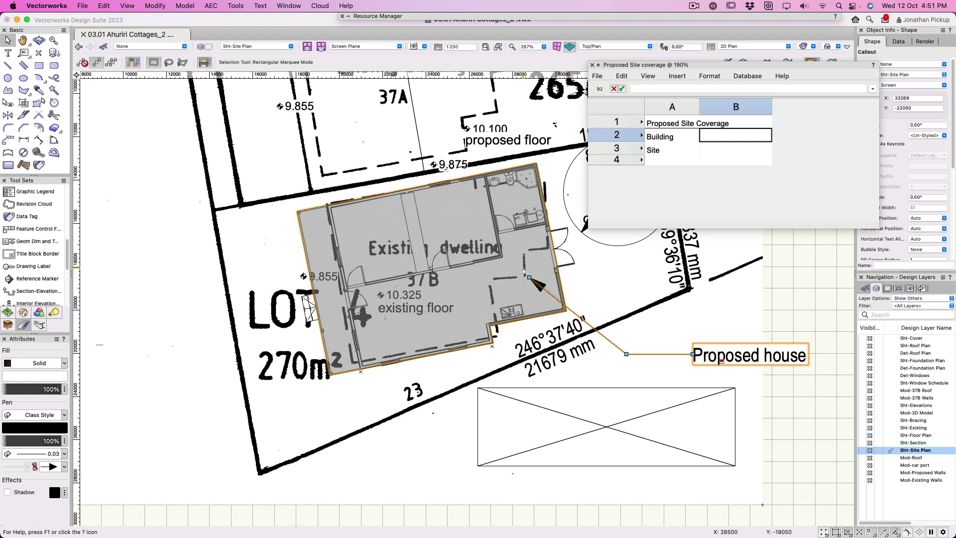
Name the traced house polygon 'house' in Object Info
click(518, 249)
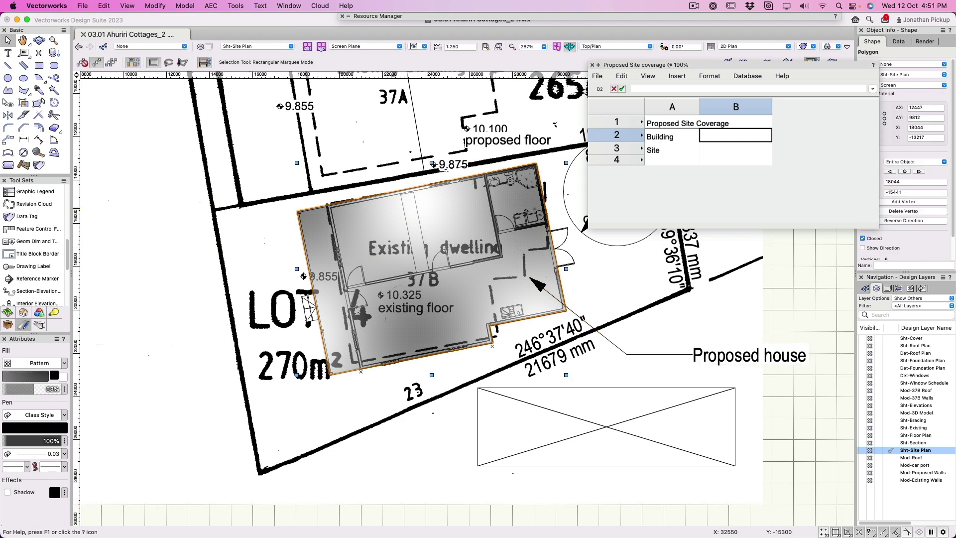
click(882, 265)
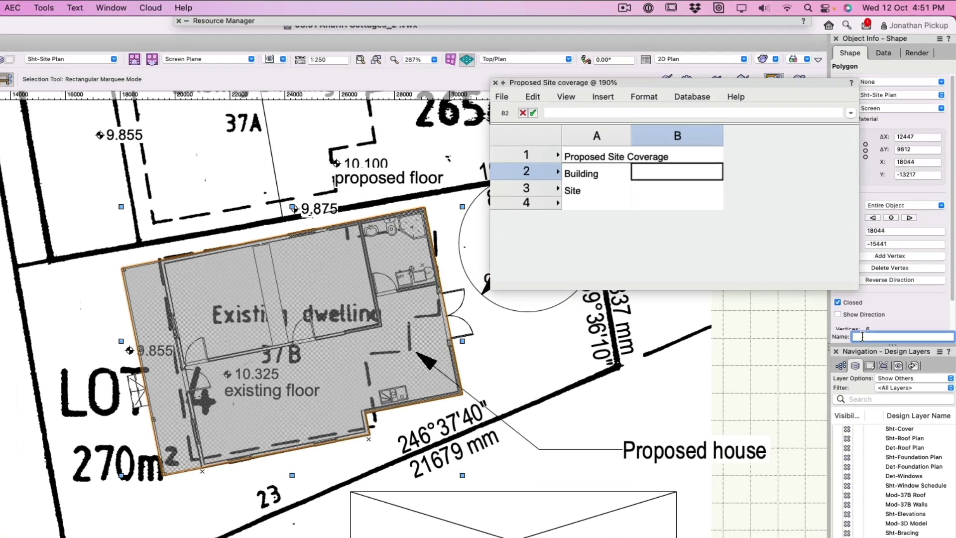
text(h)
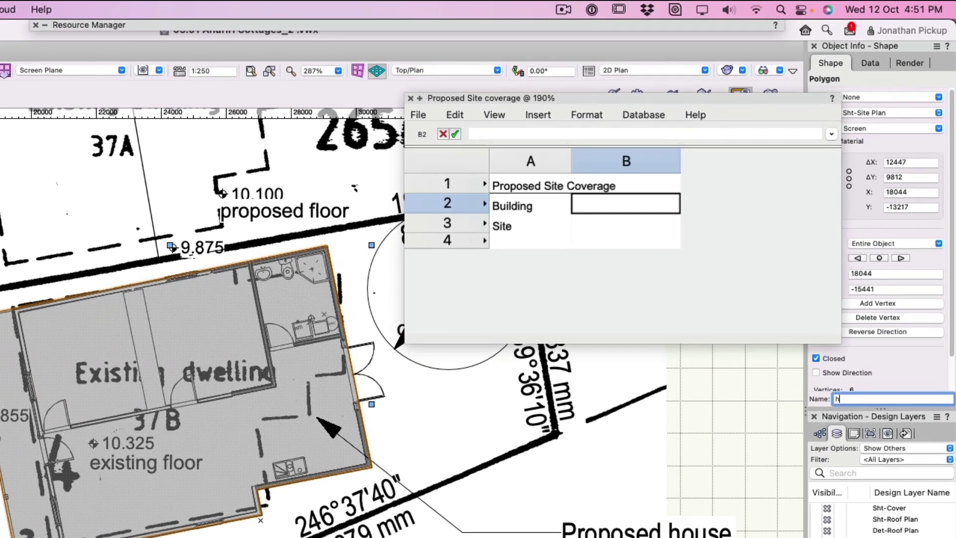
key(Return)
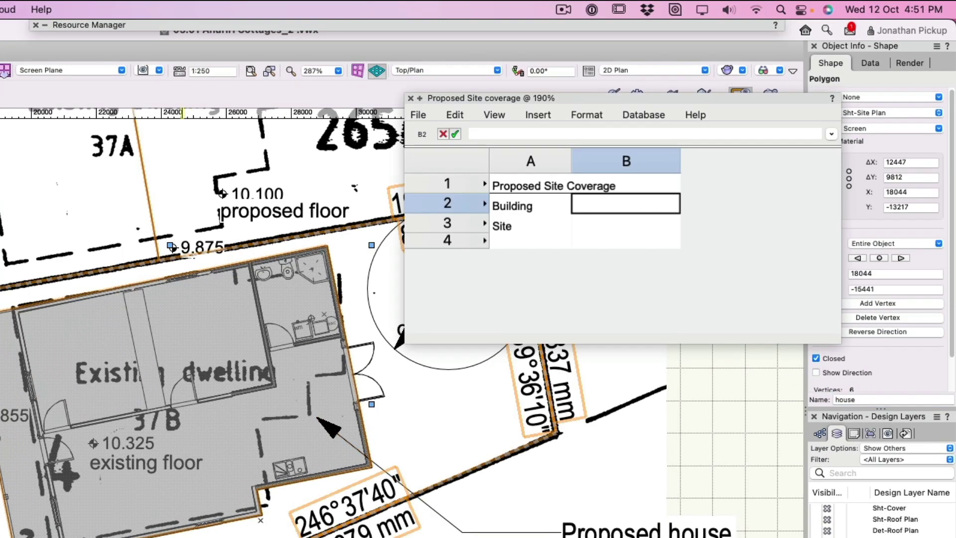
Select the property line and edit its Name field to 'site'
click(183, 254)
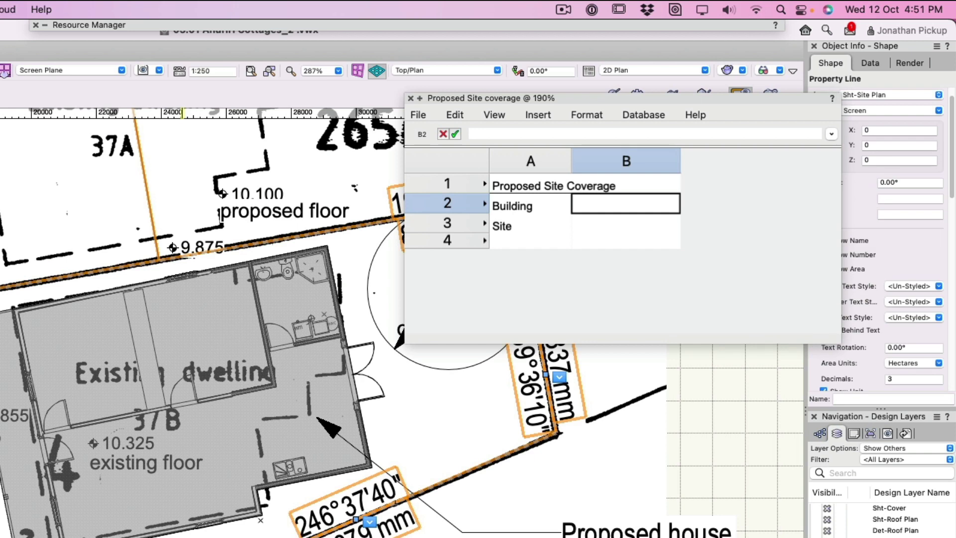
click(842, 399)
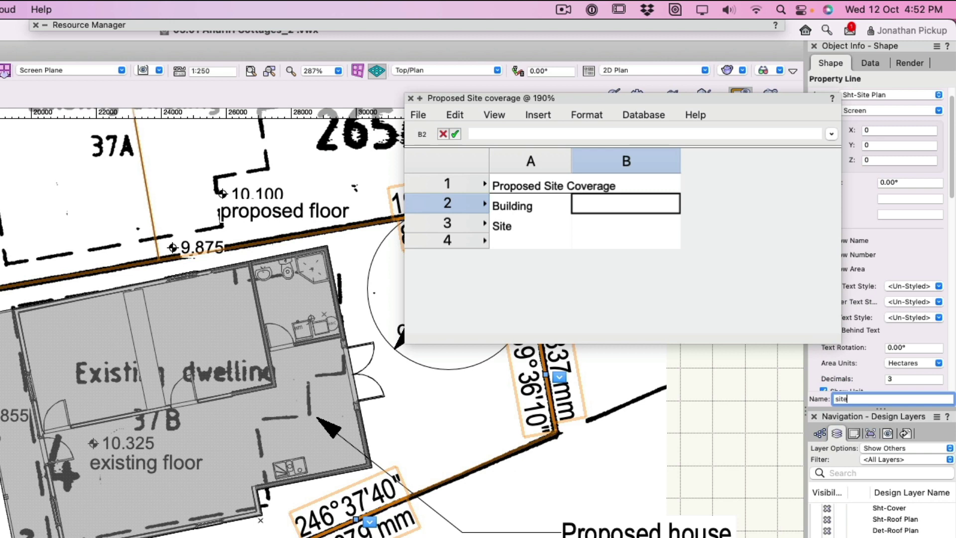
double_click(842, 399)
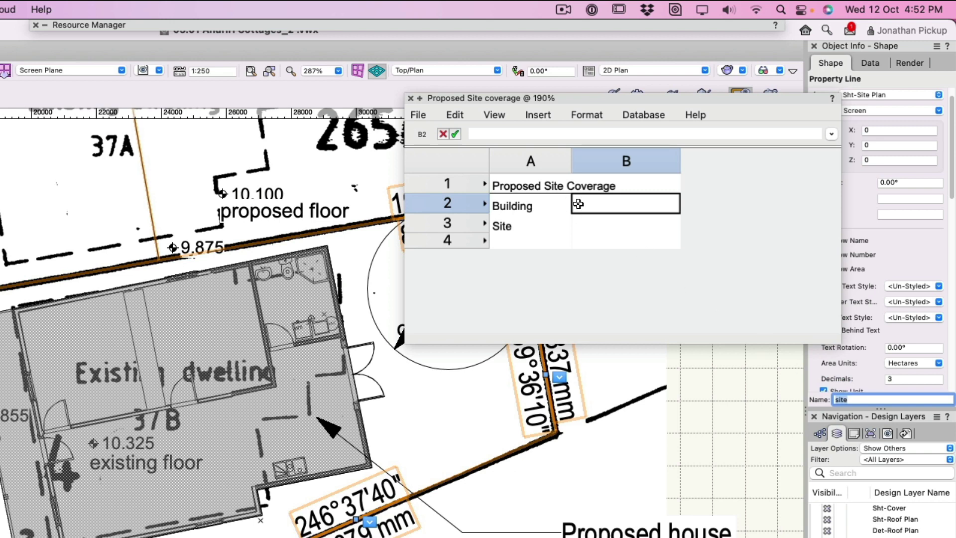
click(594, 205)
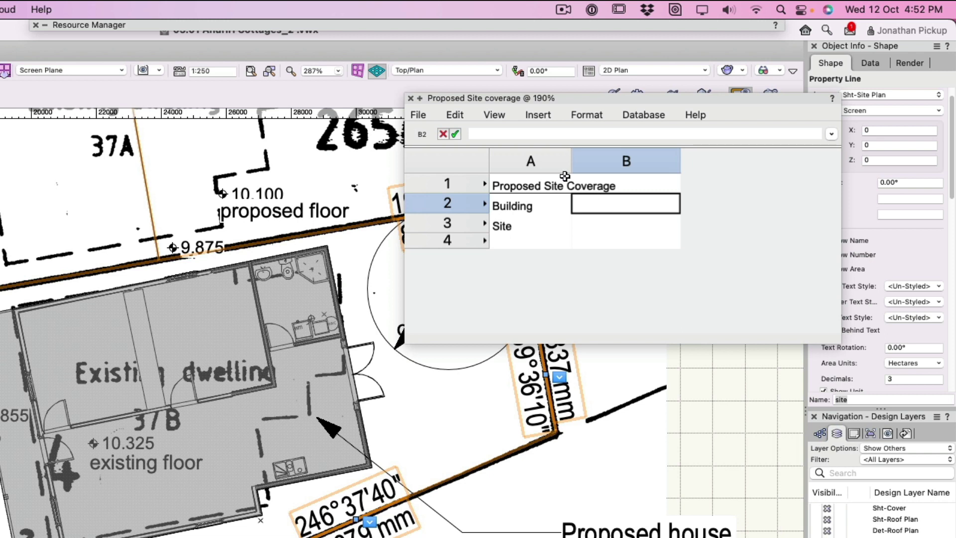
Start a formula in cell B2 and insert the AREA function
text(=)
click(538, 113)
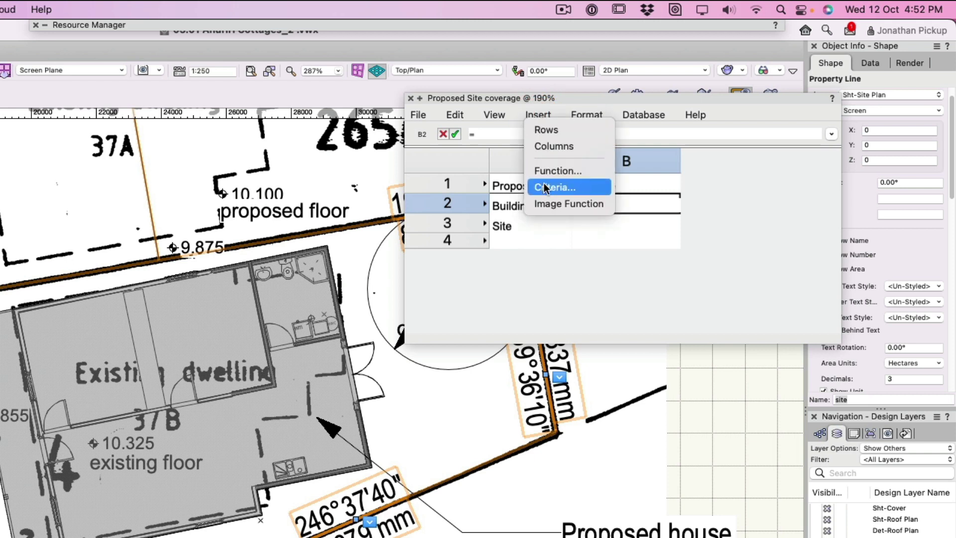
click(545, 173)
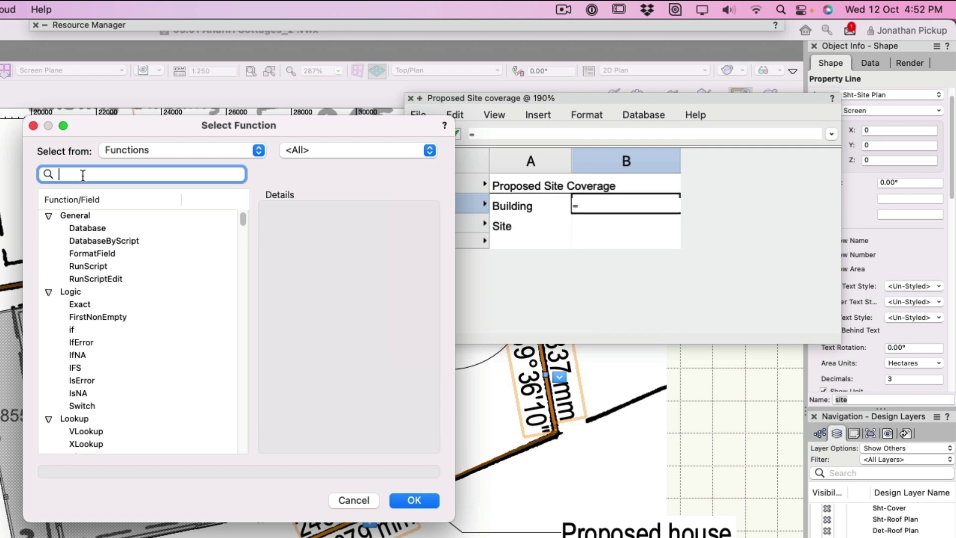
text(area)
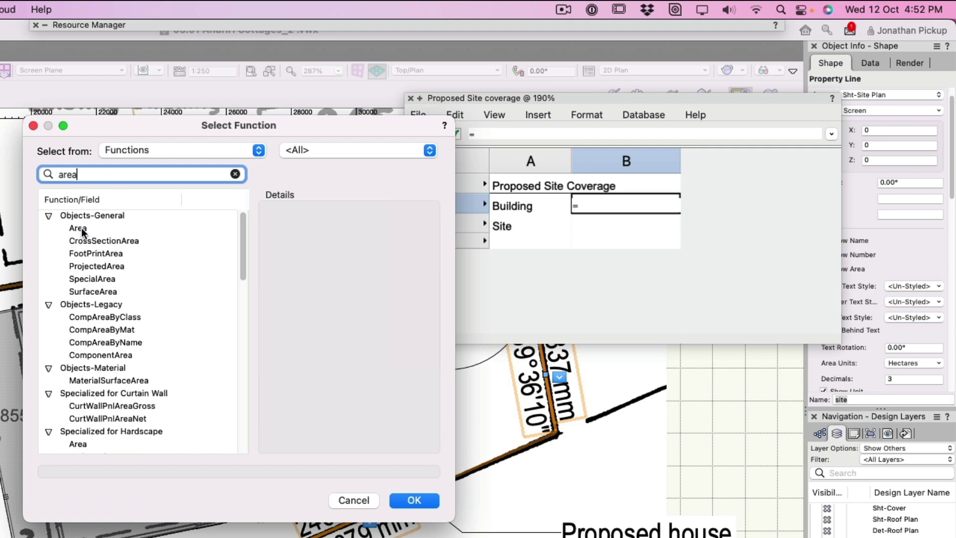
click(81, 228)
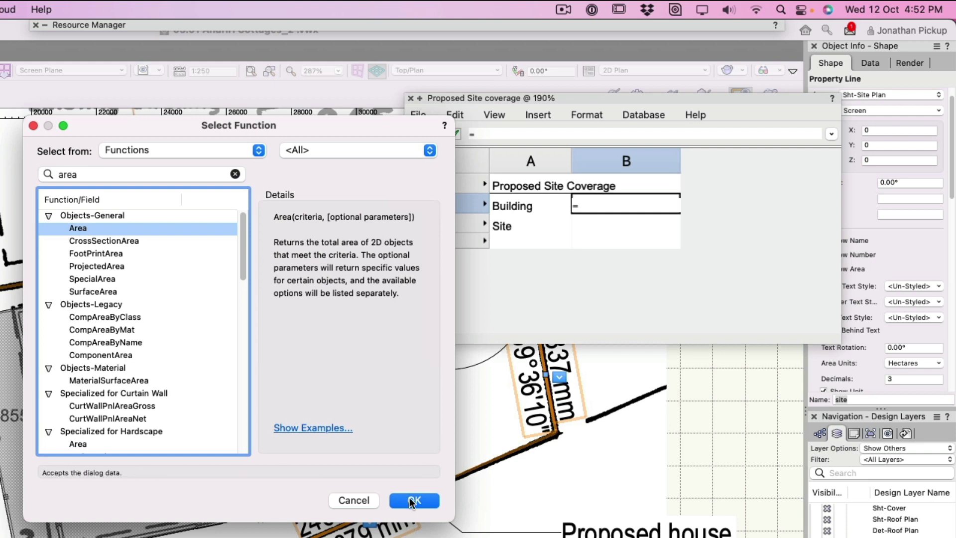
click(413, 500)
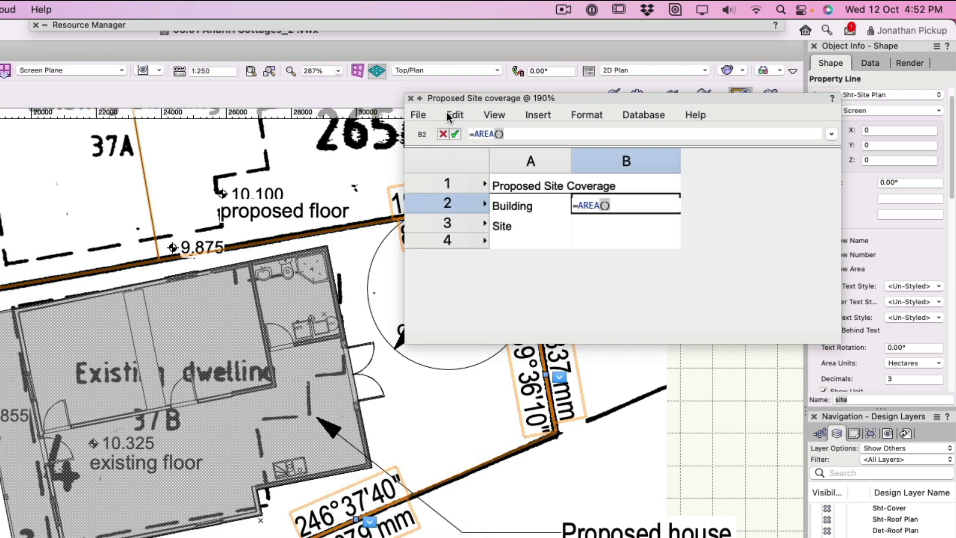
Add a custom criterion so the AREA formula matches objects whose Name is house
click(538, 115)
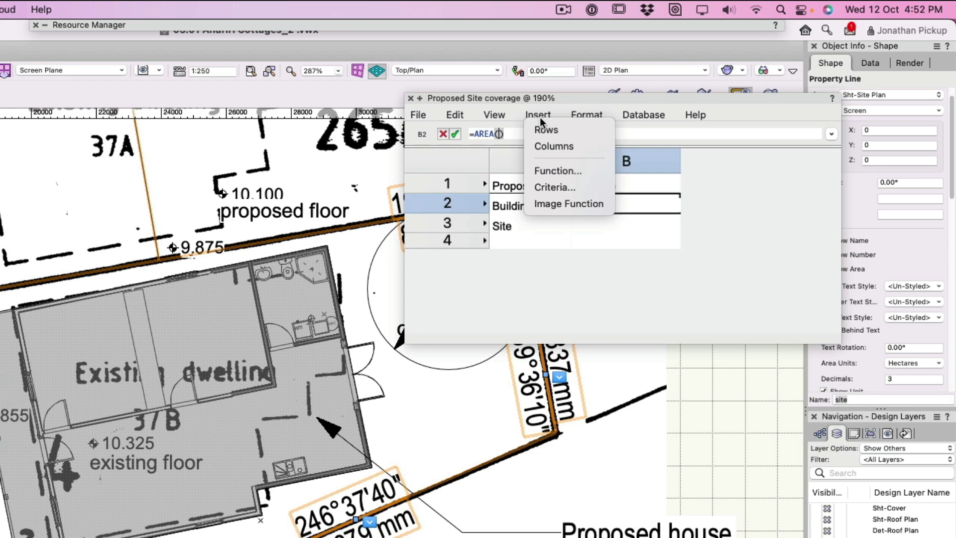
click(543, 188)
click(340, 319)
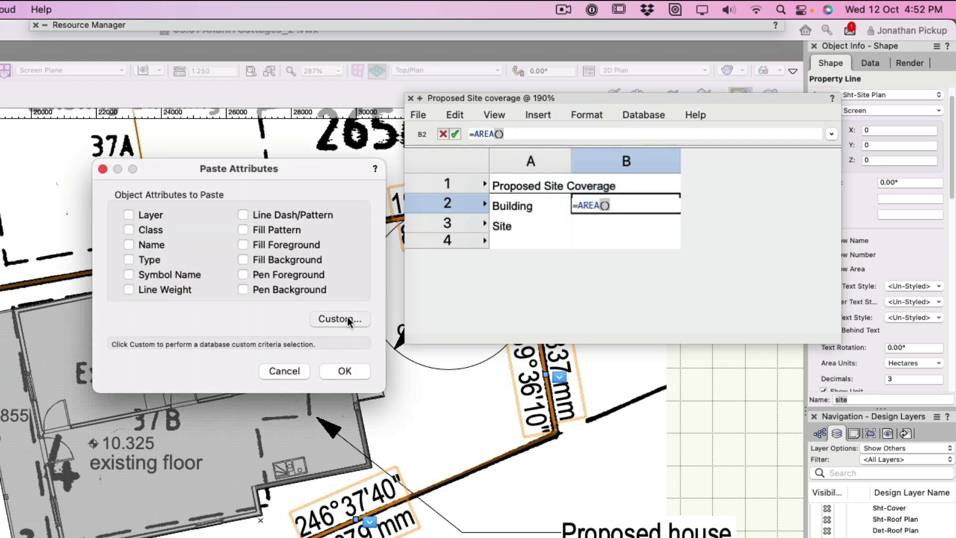
click(157, 189)
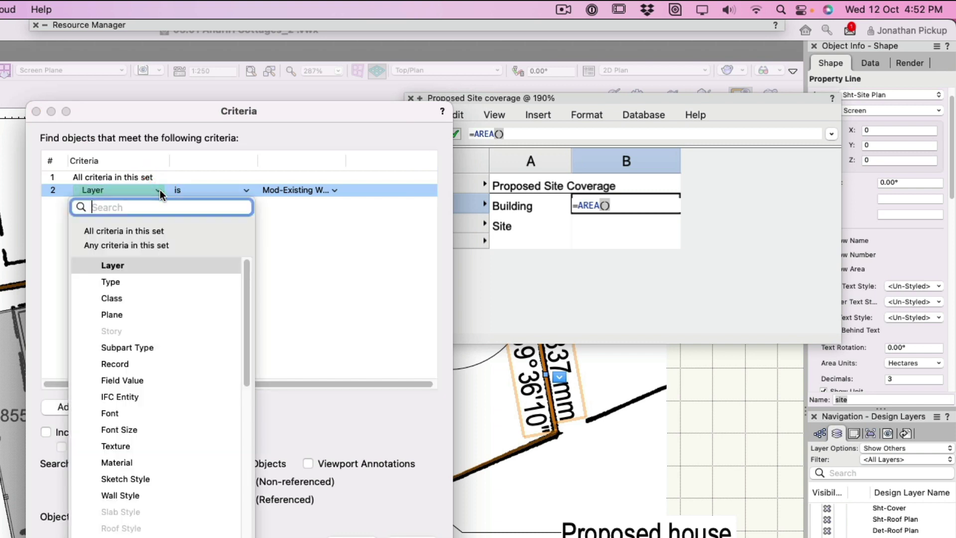
text(na)
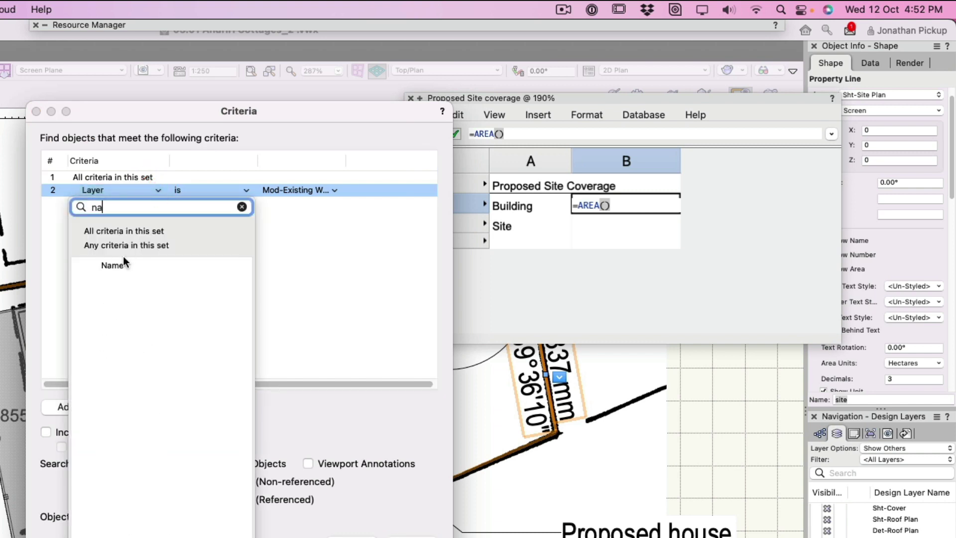
click(119, 264)
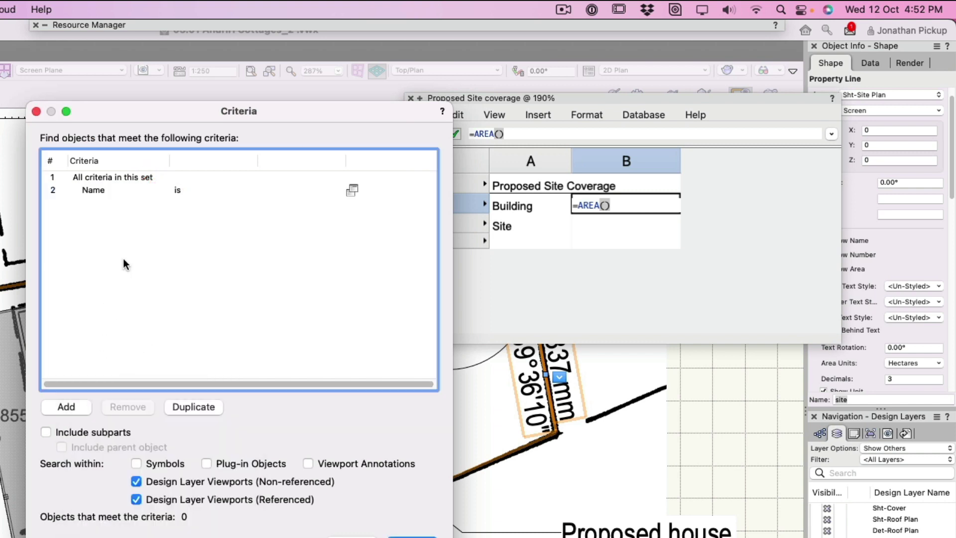
click(353, 188)
scroll(232, 285, down, 5)
scroll(232, 283, up, 1)
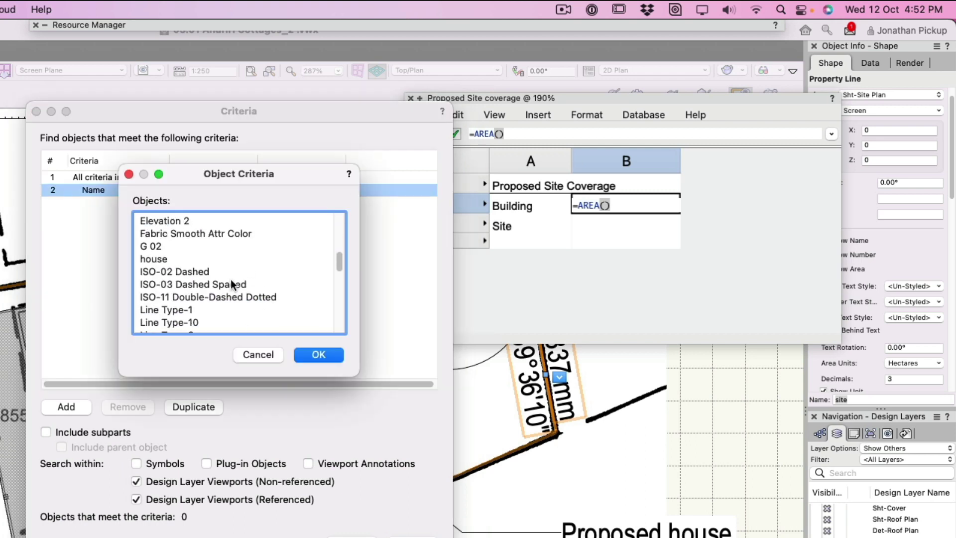
click(159, 259)
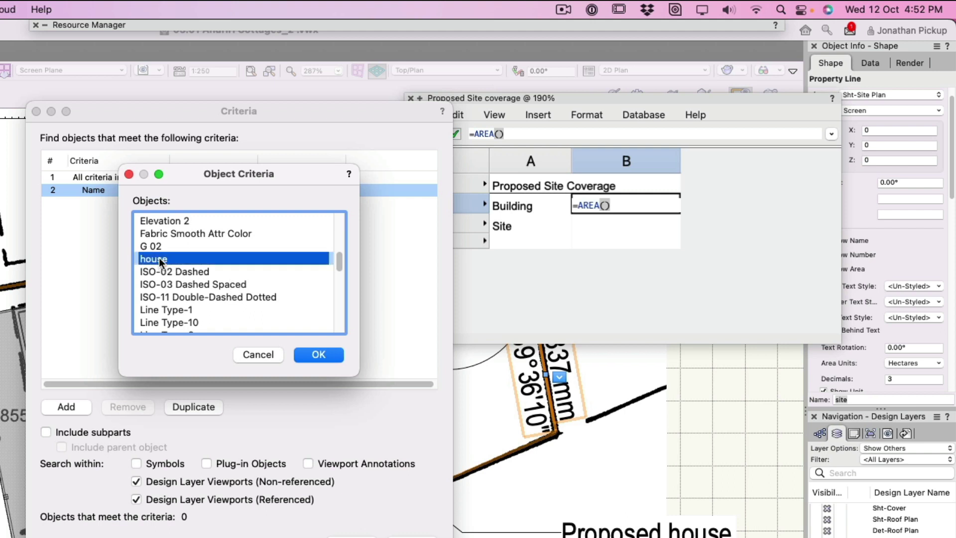
click(324, 351)
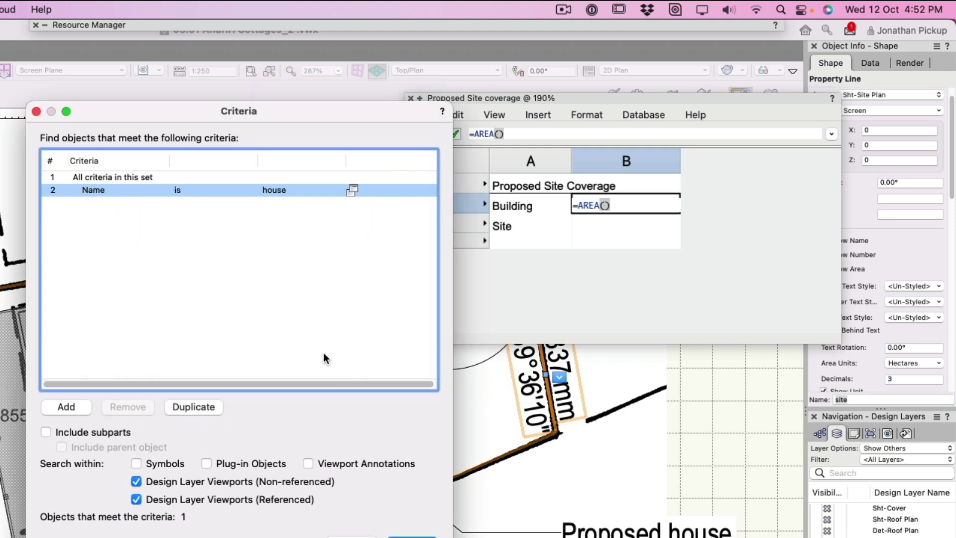
Exclude referenced and non-referenced design layer viewports, then insert the criteria into B2
click(181, 494)
click(183, 486)
click(406, 536)
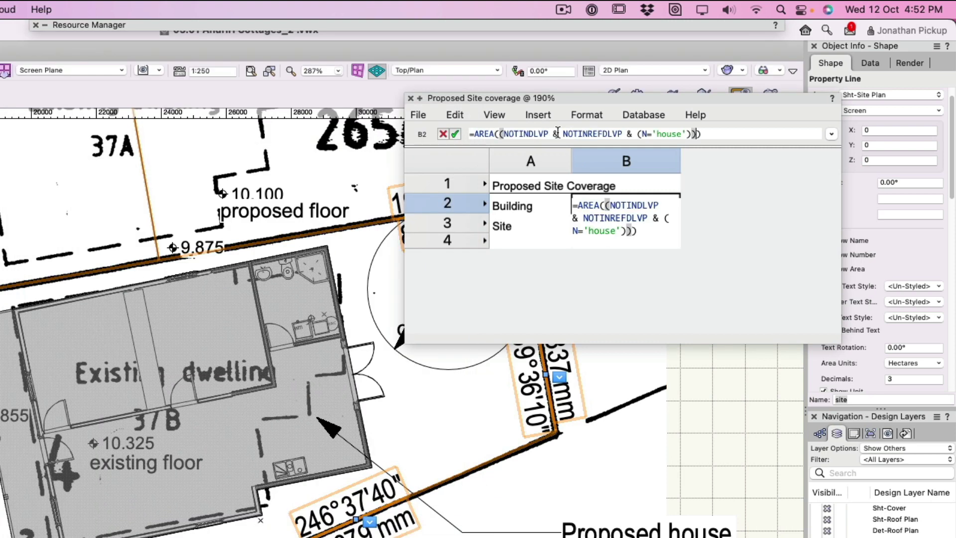
Divide the B2 area formula by 10^6 so the building area shows in square metres
click(455, 134)
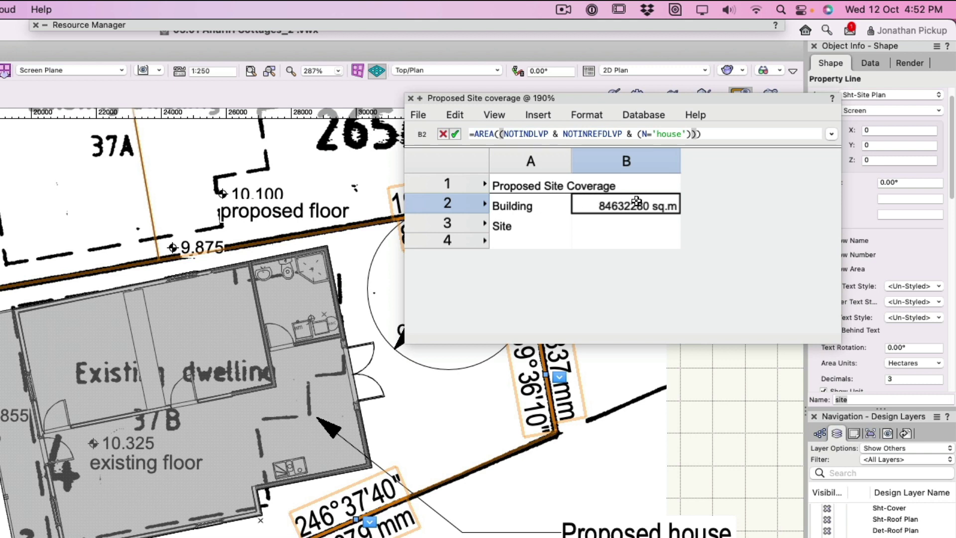
click(716, 134)
text()/1)
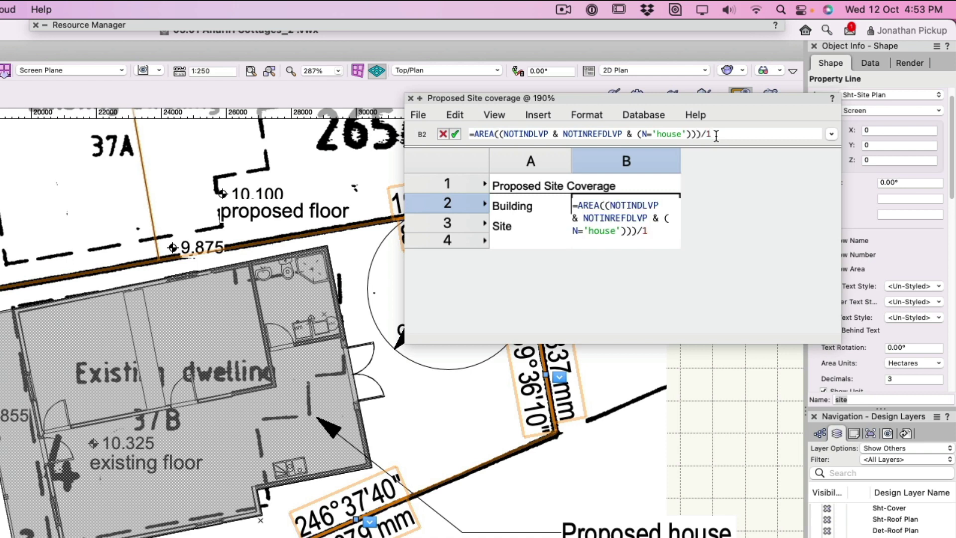
text(0^6)
drag(708, 134, 734, 133)
key(Return)
Copy B2's formula into B3 and change the name criterion from house to site
click(661, 206)
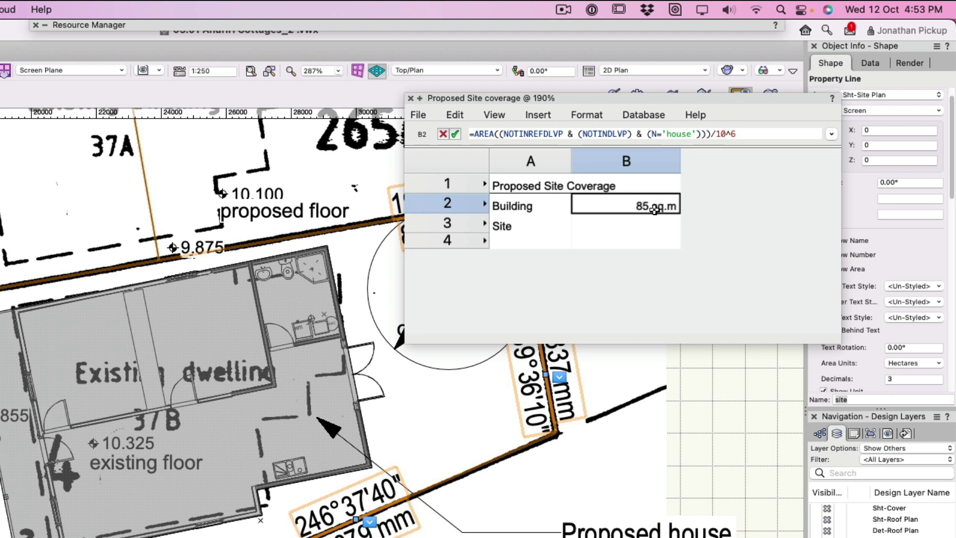
right_click(650, 205)
click(670, 235)
right_click(626, 220)
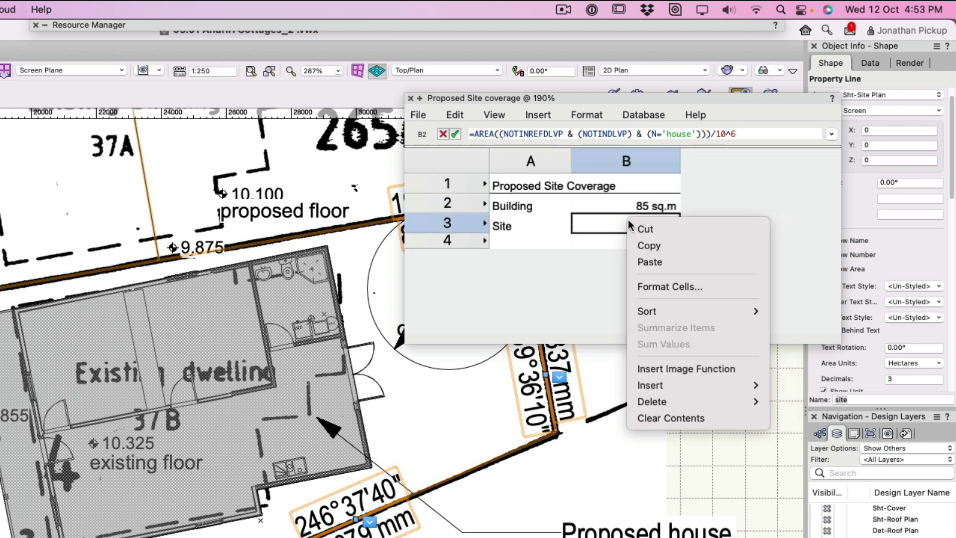
click(673, 258)
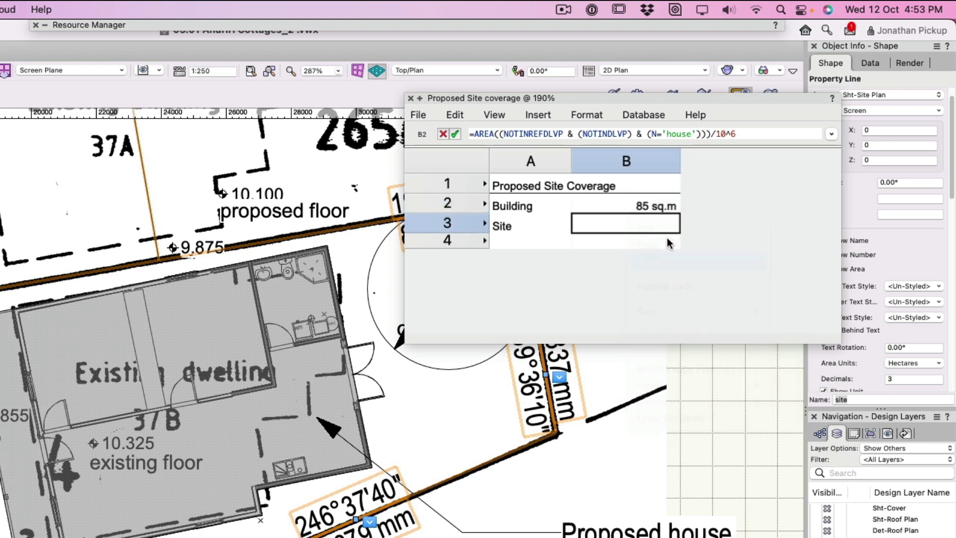
click(691, 133)
key(BackSpace)
key(BackSpace)
key(BackSpace)
key(BackSpace)
key(BackSpace)
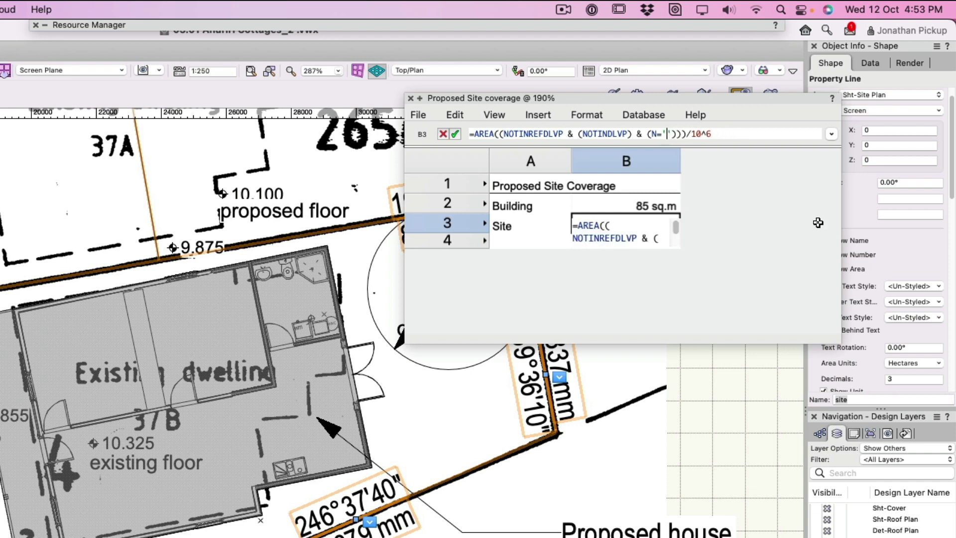
text(site)
key(Return)
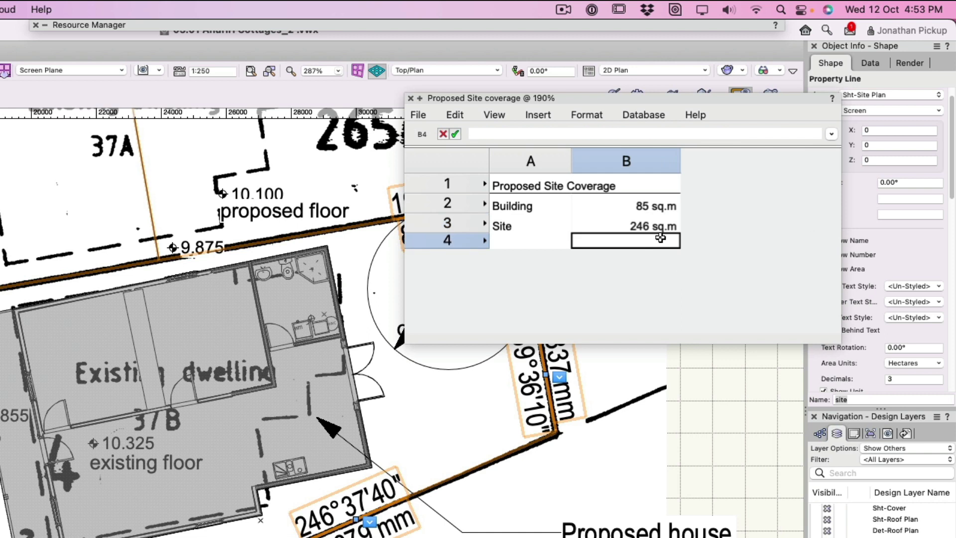
Enter the coverage ratio formula =B2/B3 in cell B4
text(=)
click(642, 206)
text(/)
click(659, 225)
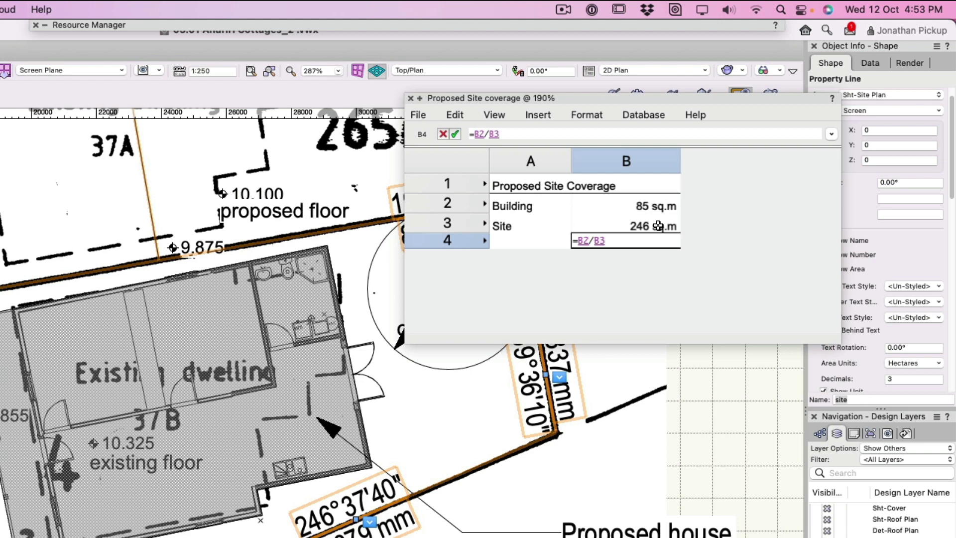
key(Return)
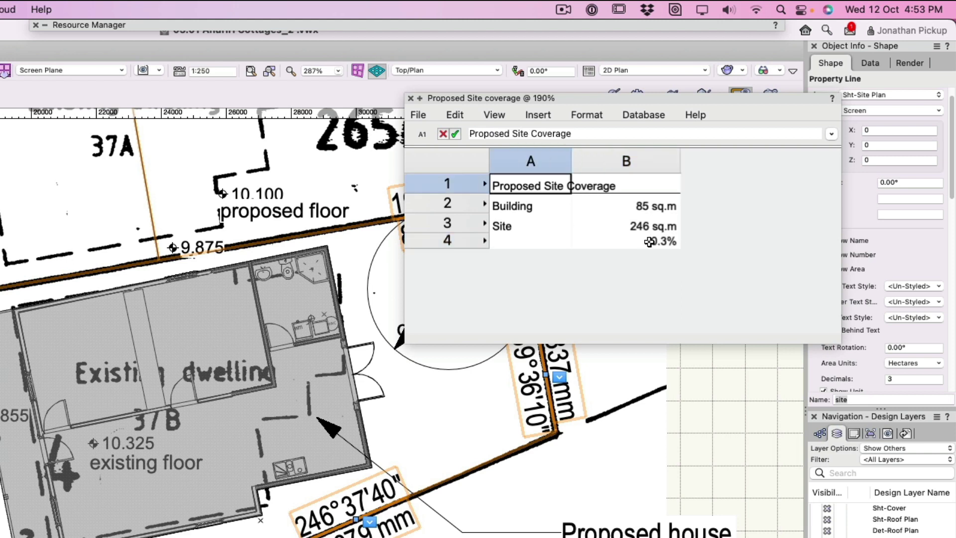
right_click(650, 241)
Format B4 as Percentage with an empty Trailer so it reads 34.4%
click(692, 309)
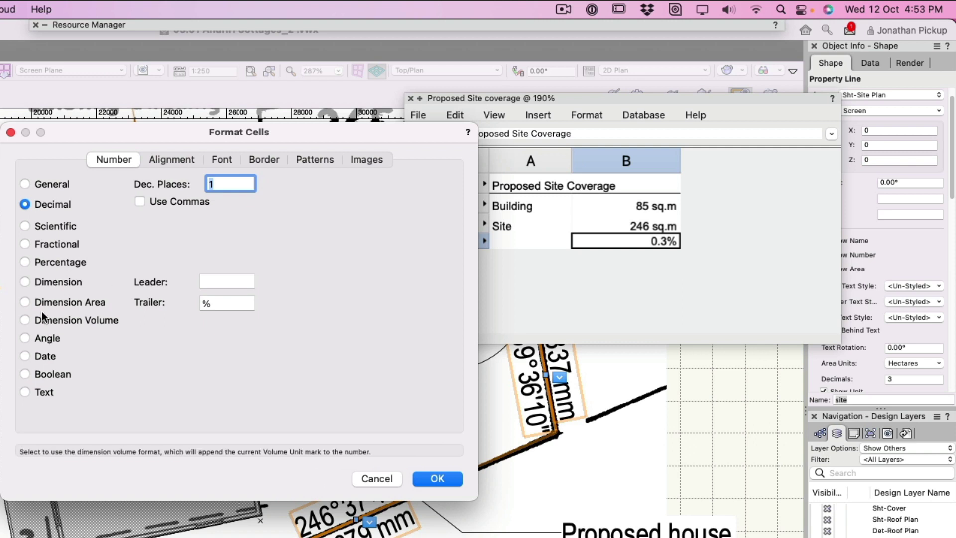
click(39, 261)
click(226, 303)
key(BackSpace)
click(437, 478)
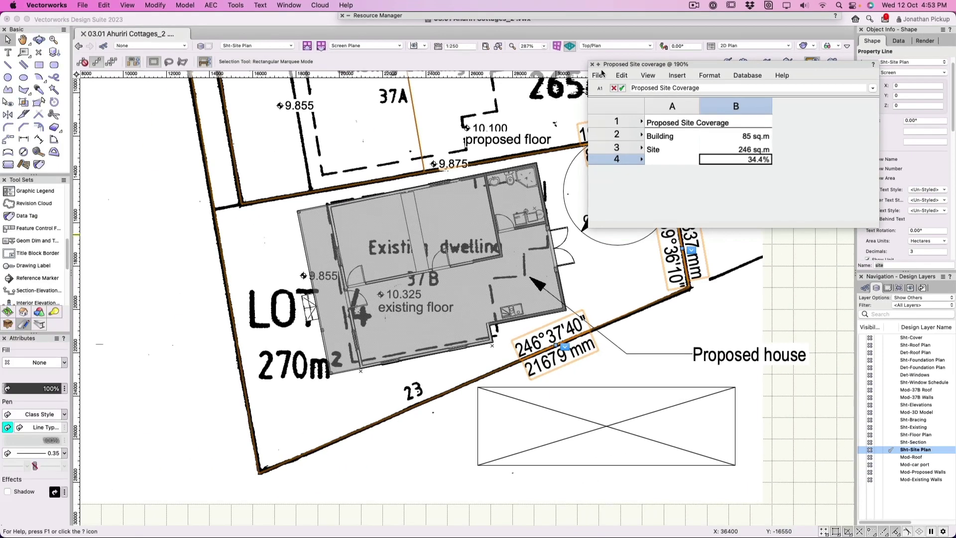
Close the worksheet window and go to sheet 001 [Site Plan], zooming in on the coverage table
click(593, 65)
scroll(619, 361, down, 2)
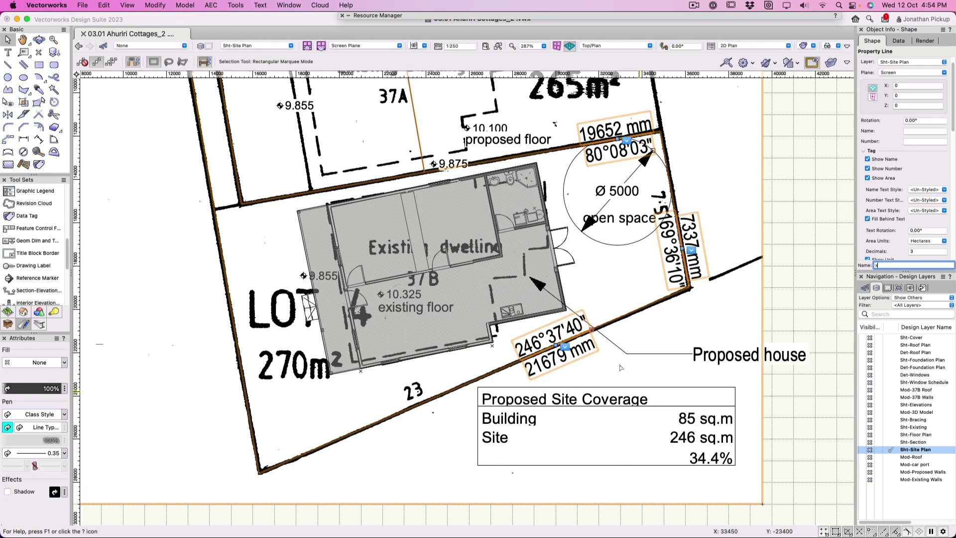
scroll(619, 362, down, 6)
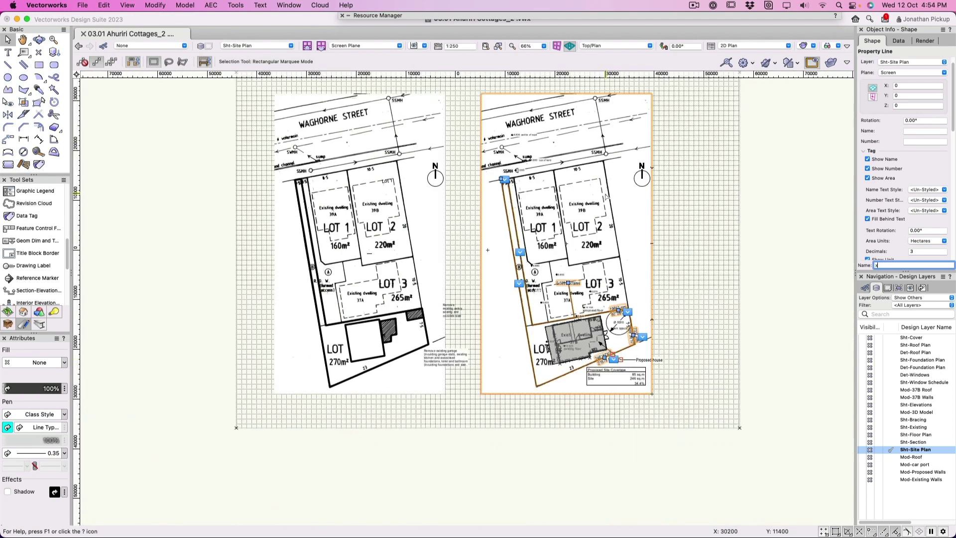
click(234, 46)
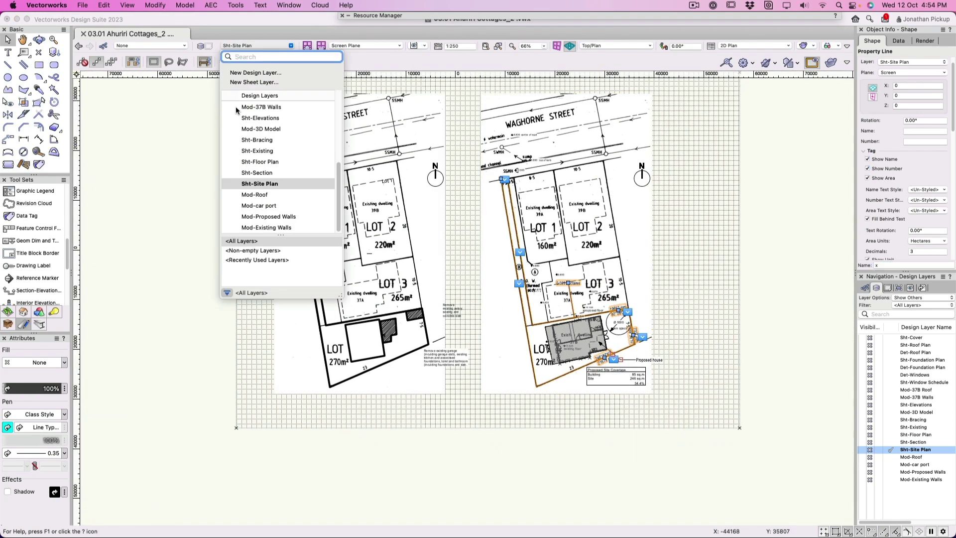
click(255, 140)
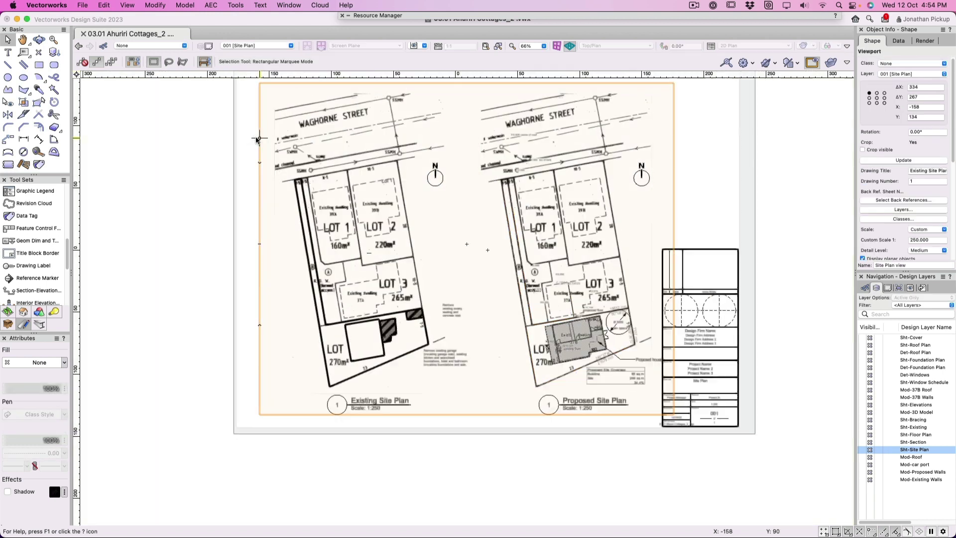
scroll(206, 132, left, 5)
click(99, 142)
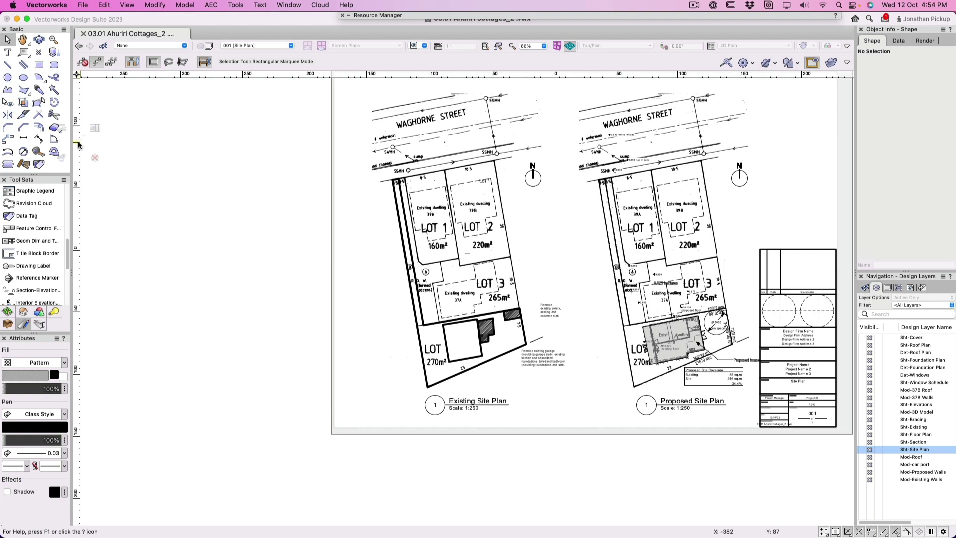
scroll(737, 349, up, 5)
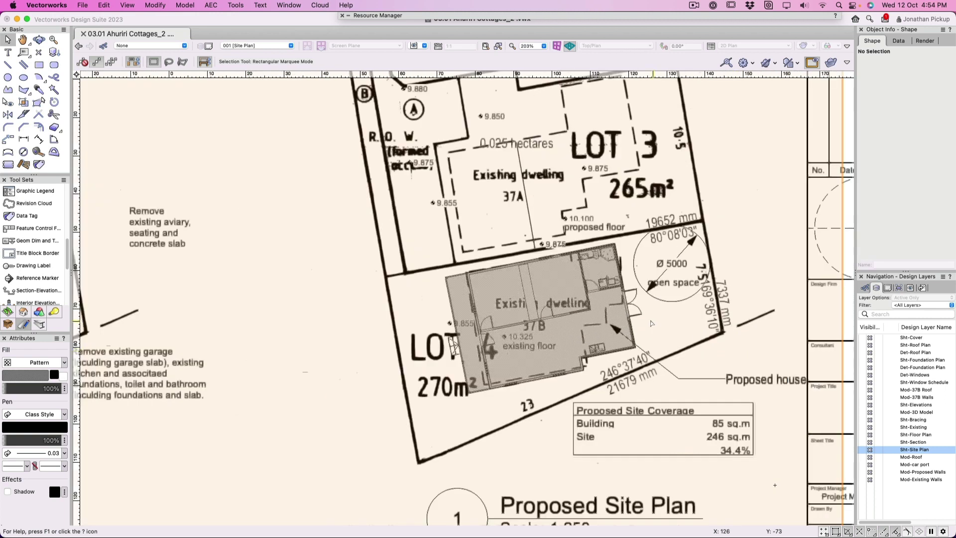
scroll(651, 323, up, 2)
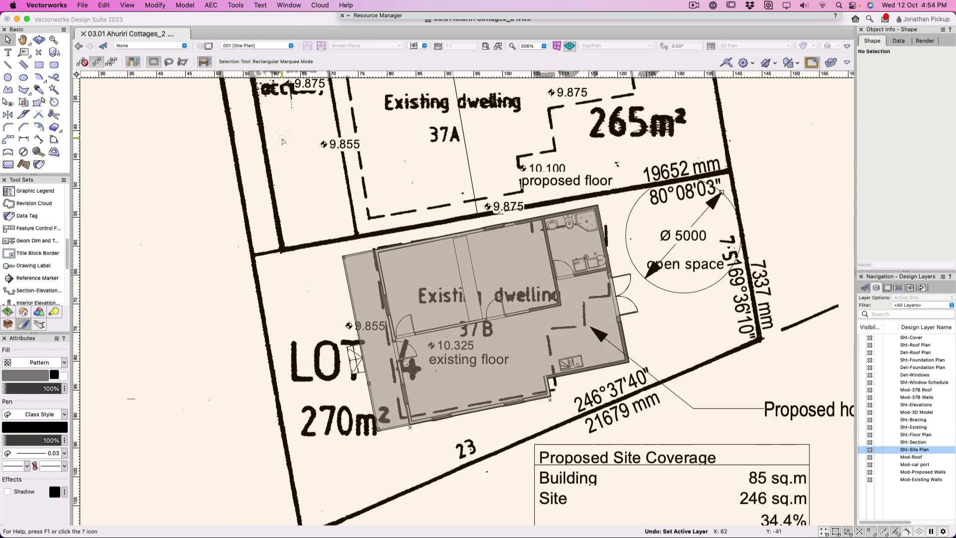
Open a split view with the Mod-37B Walls Top/Plan beside sheet 001 and click into each pane
key(super+shift+2)
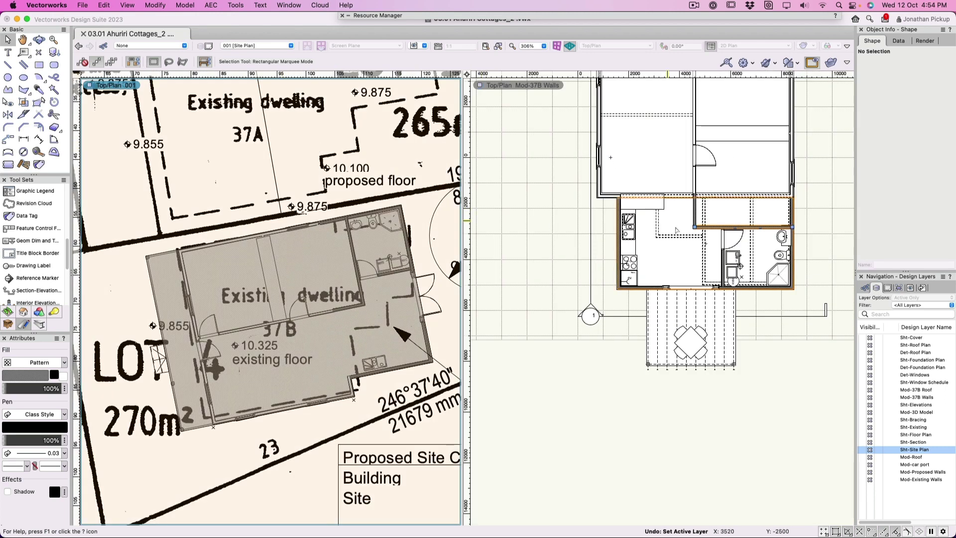
click(361, 232)
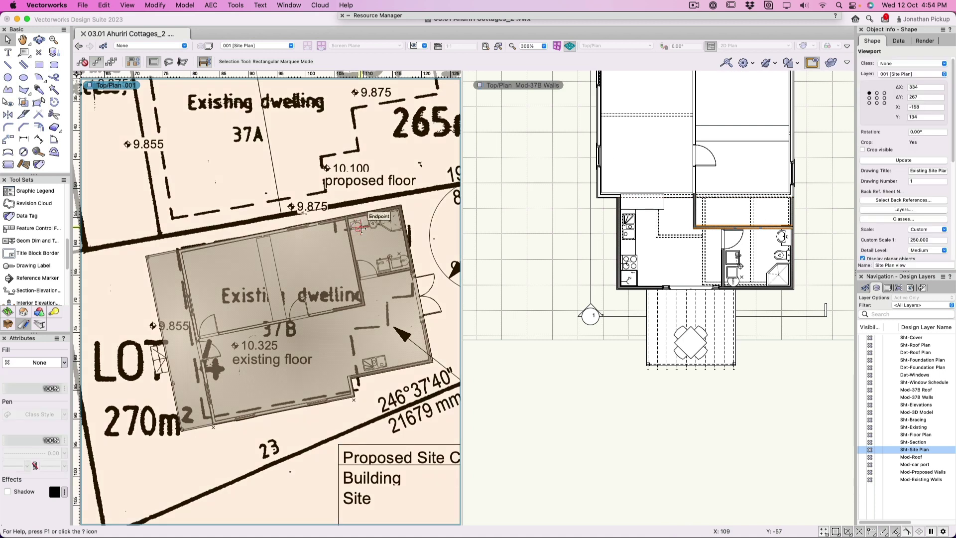
click(718, 210)
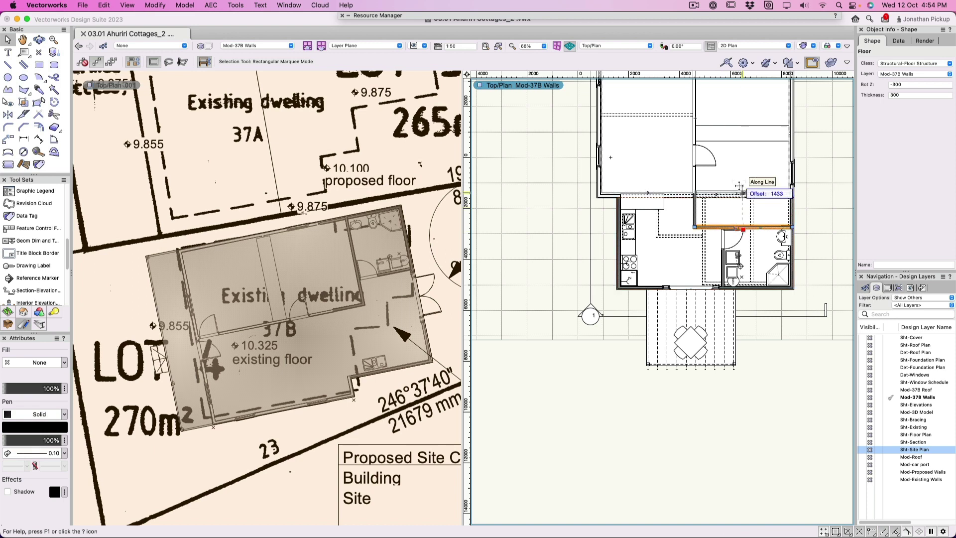
click(734, 204)
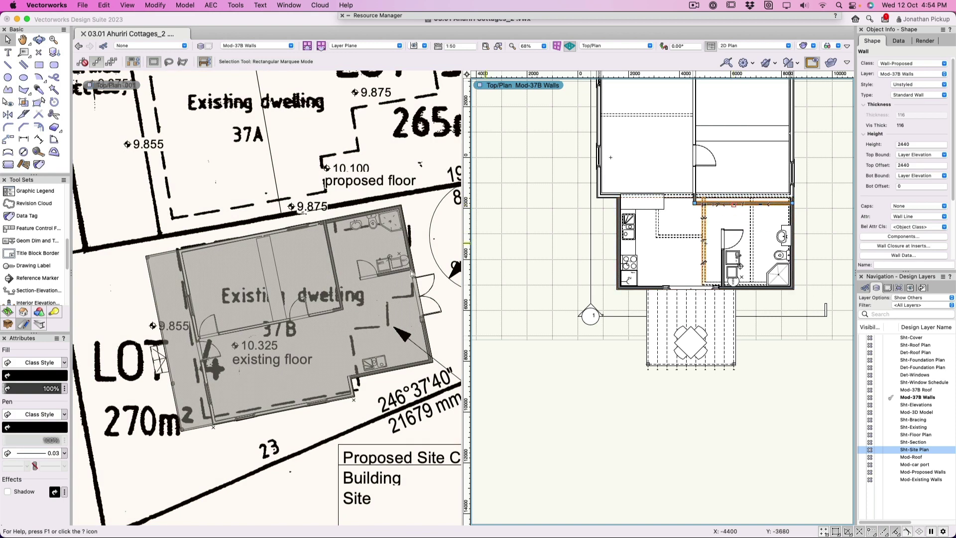
click(339, 256)
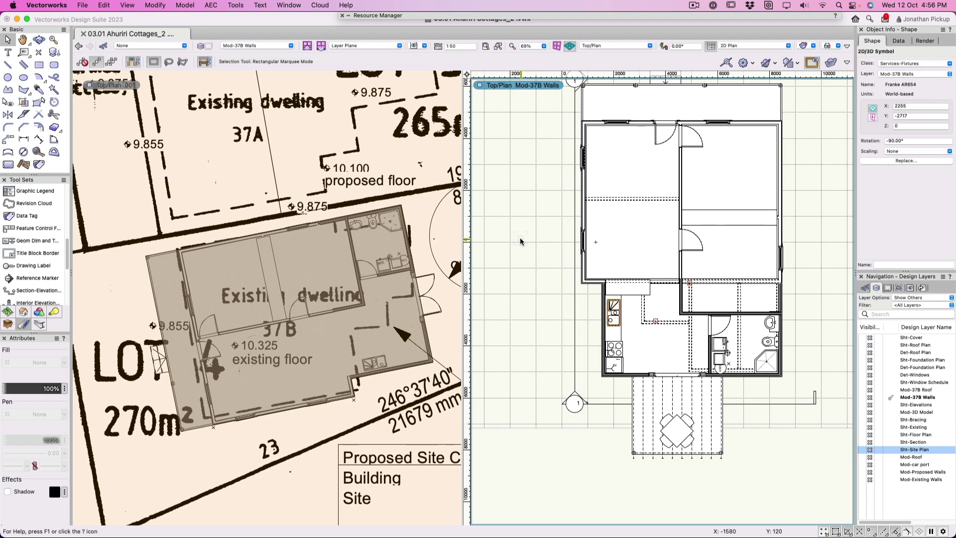
key(grave)
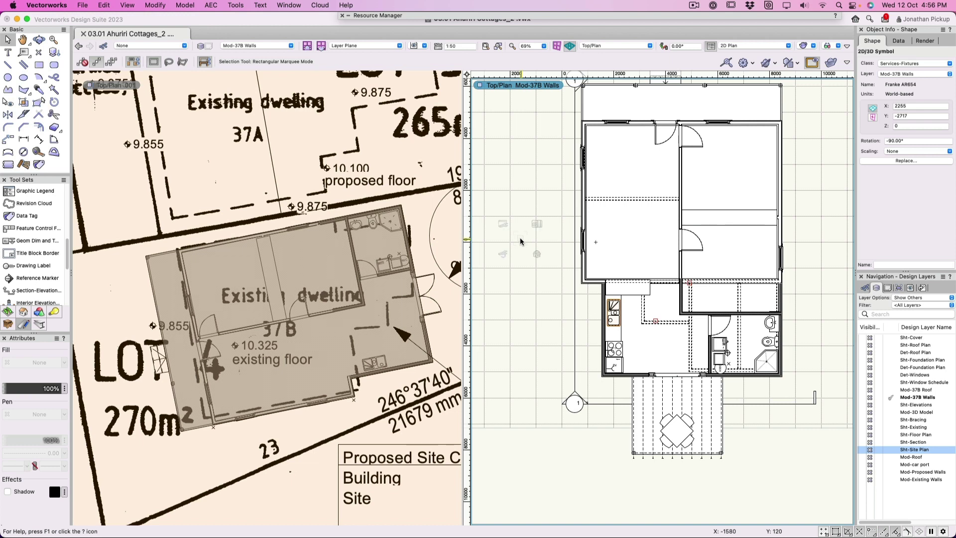